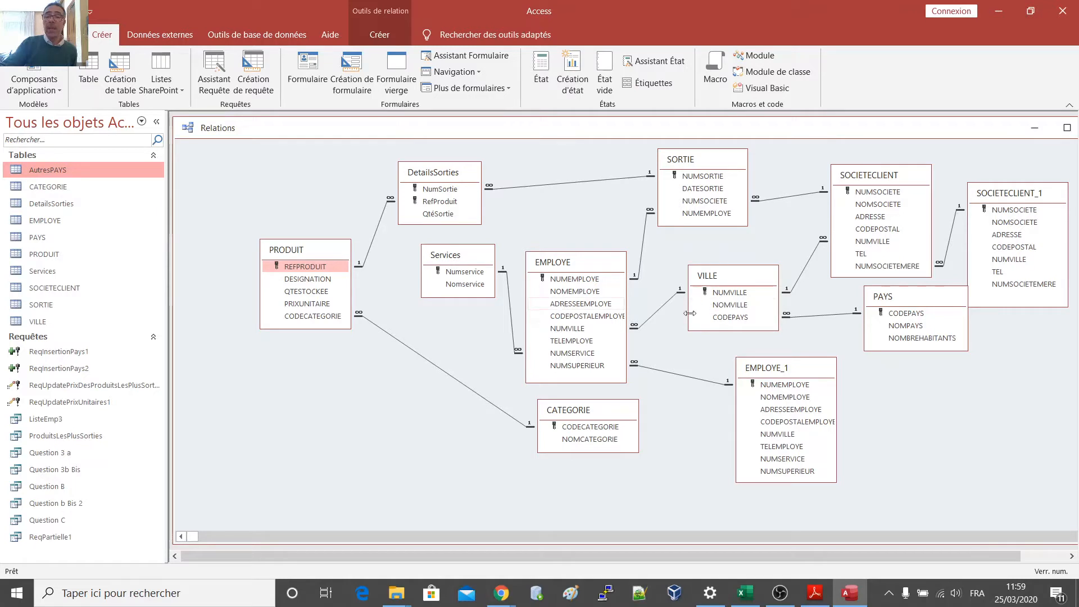
# Reposition the PAYS table box below SOCIETECLIENT in the relationships diagram and check the records of the AutresPAYS table.
pyautogui.click(928, 312)
pyautogui.moveTo(930, 313); pyautogui.dragTo(912, 330)
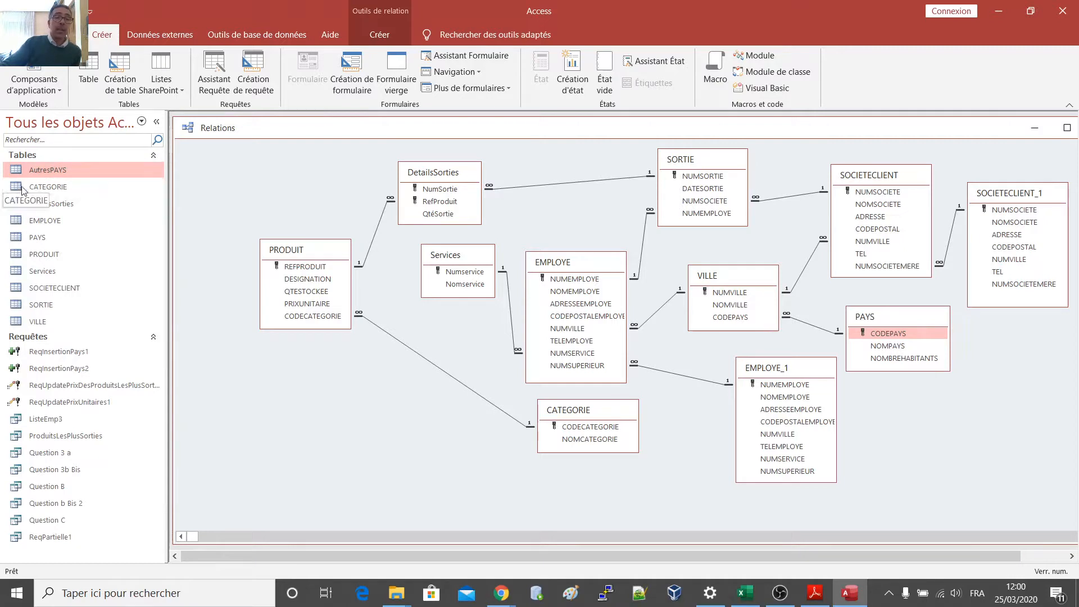
pyautogui.doubleClick(45, 169)
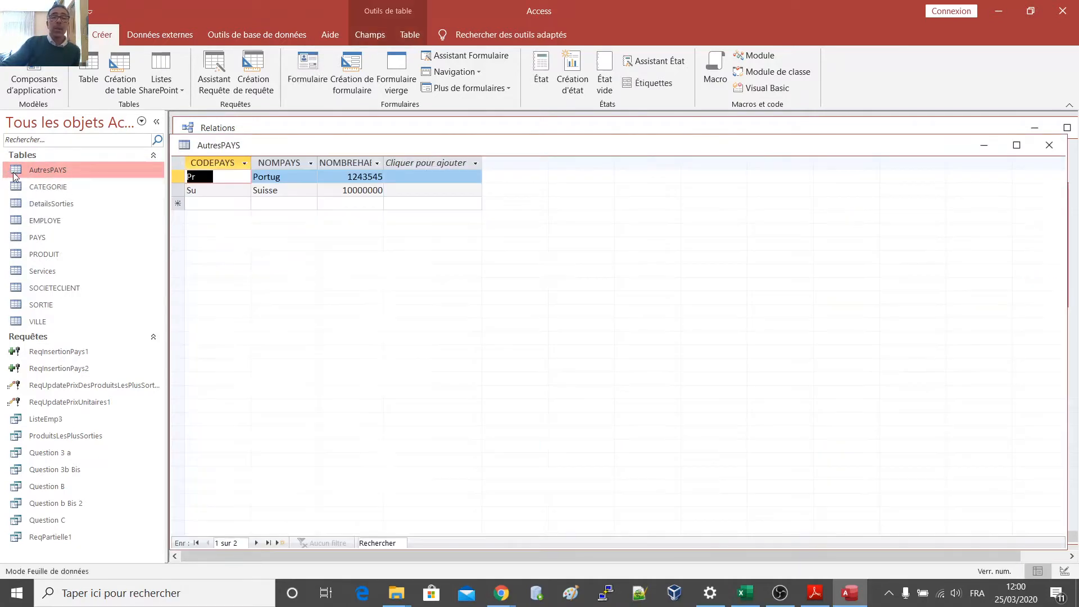
pyautogui.click(1048, 145)
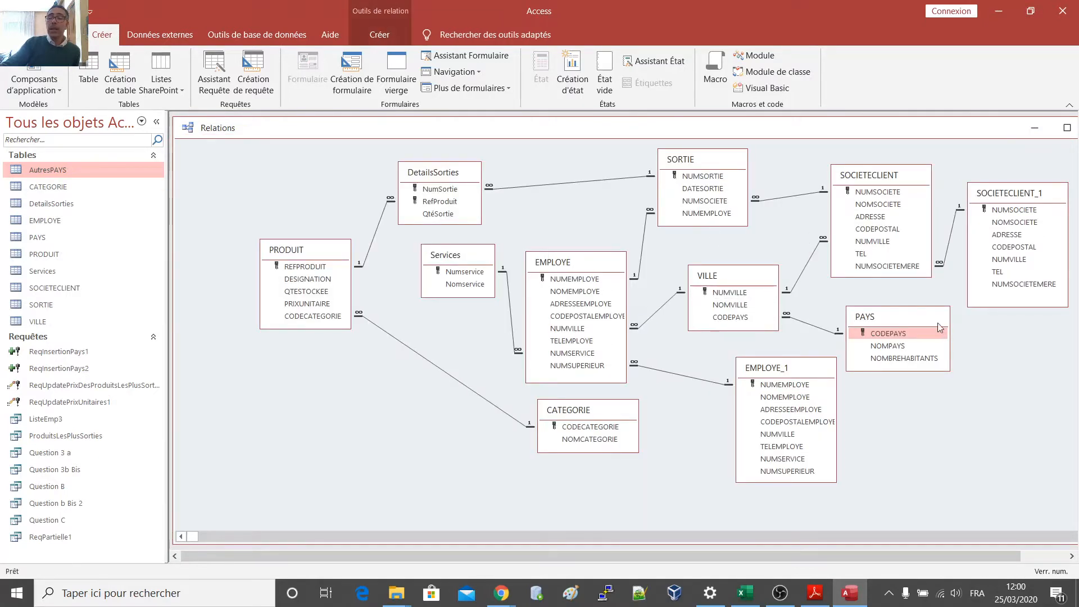
pyautogui.moveTo(912, 320); pyautogui.dragTo(950, 342)
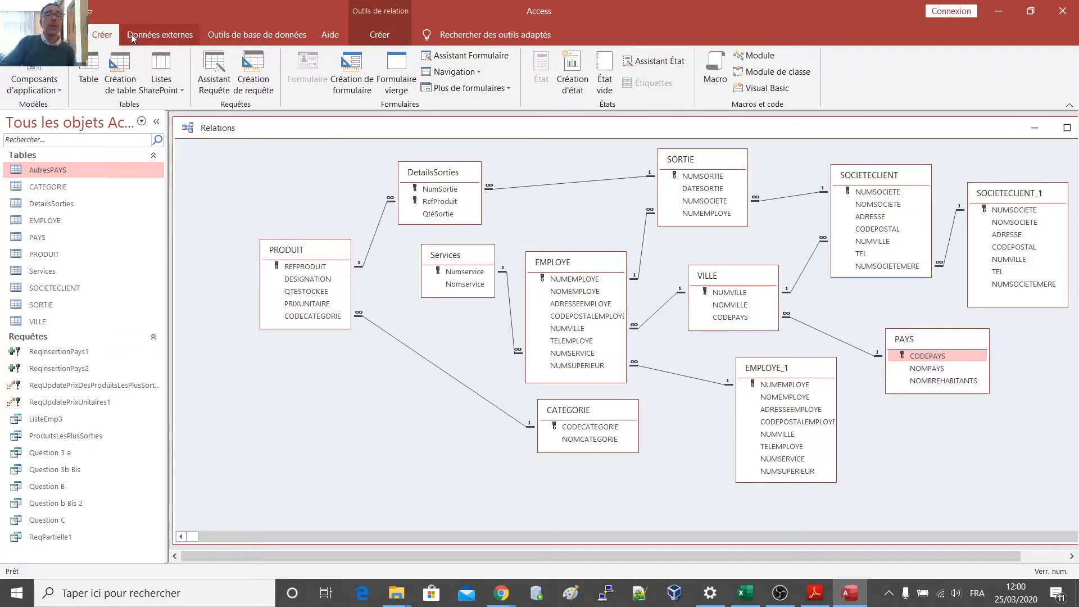
# Create a new query without adding tables and write the SQL statement "Delete * from AutresPays;" on two lines.
pyautogui.click(253, 74)
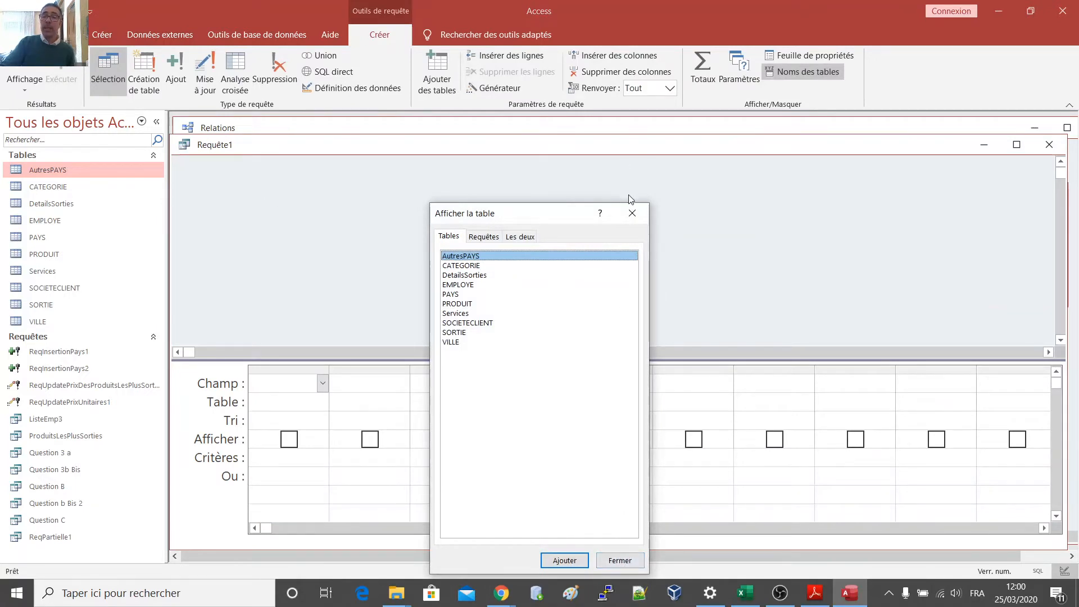
pyautogui.click(632, 214)
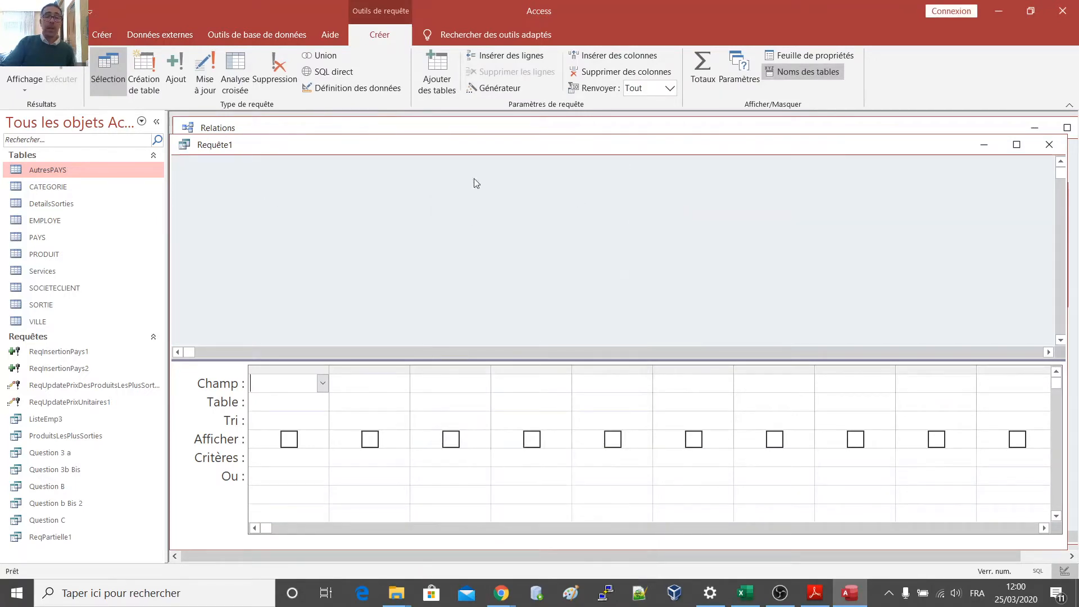
pyautogui.click(32, 69)
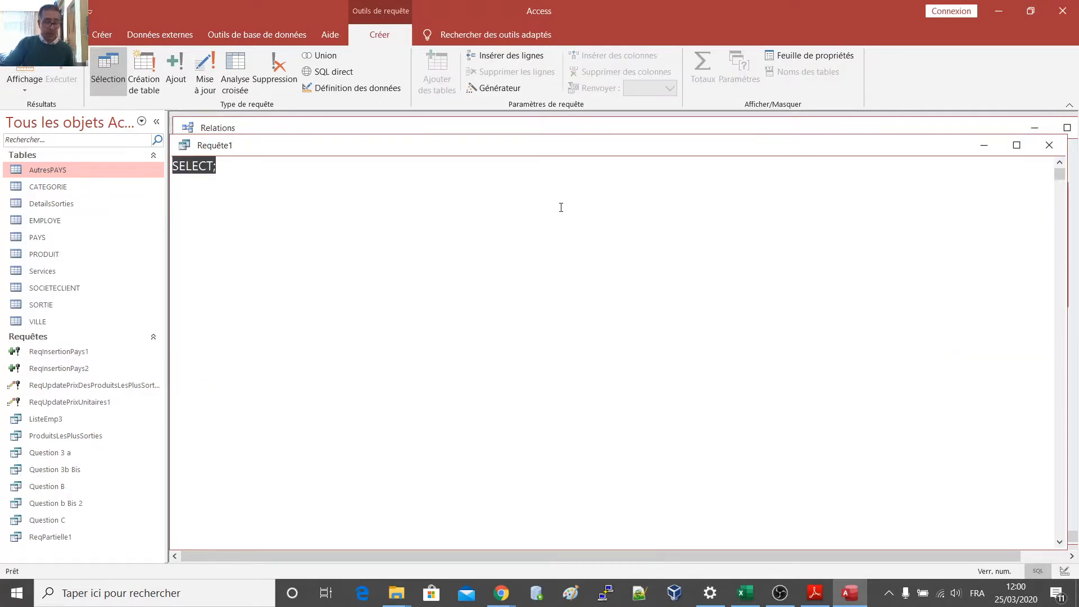
pyautogui.write('Dele')
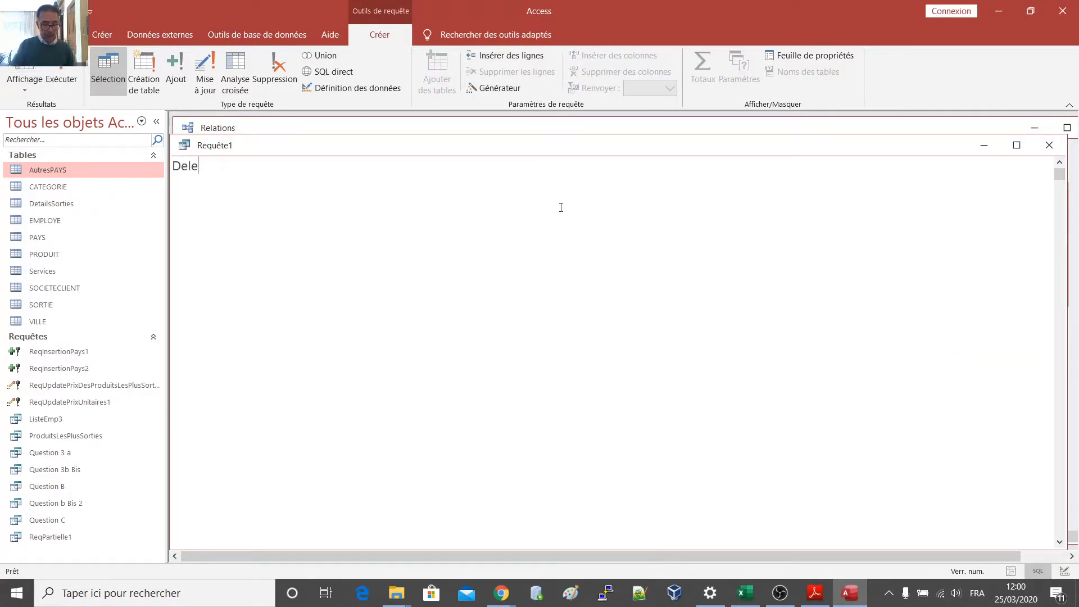
pyautogui.write('te *')
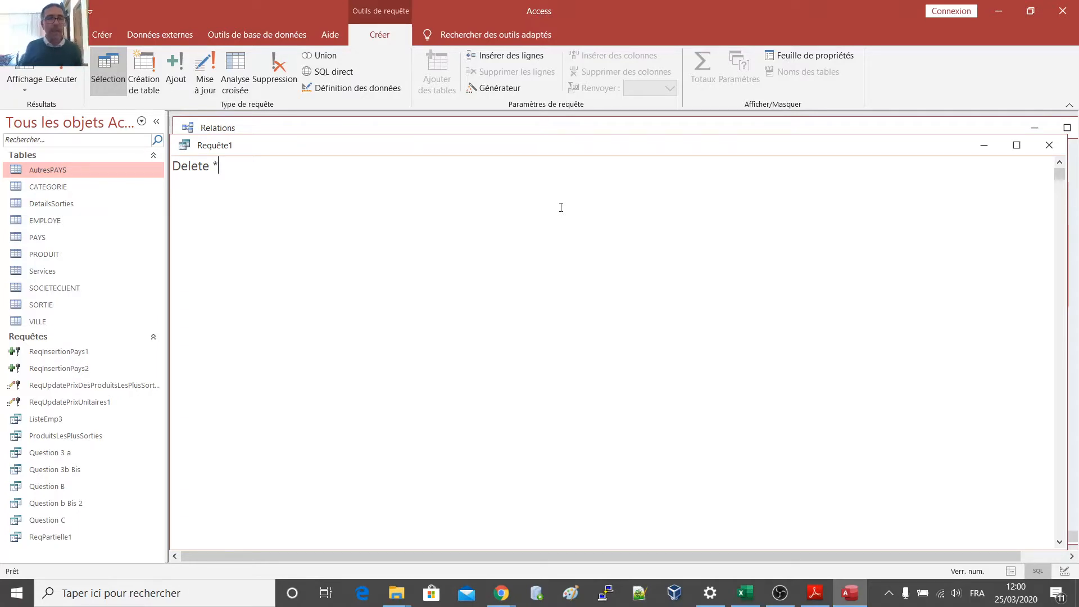
pyautogui.press('Return')
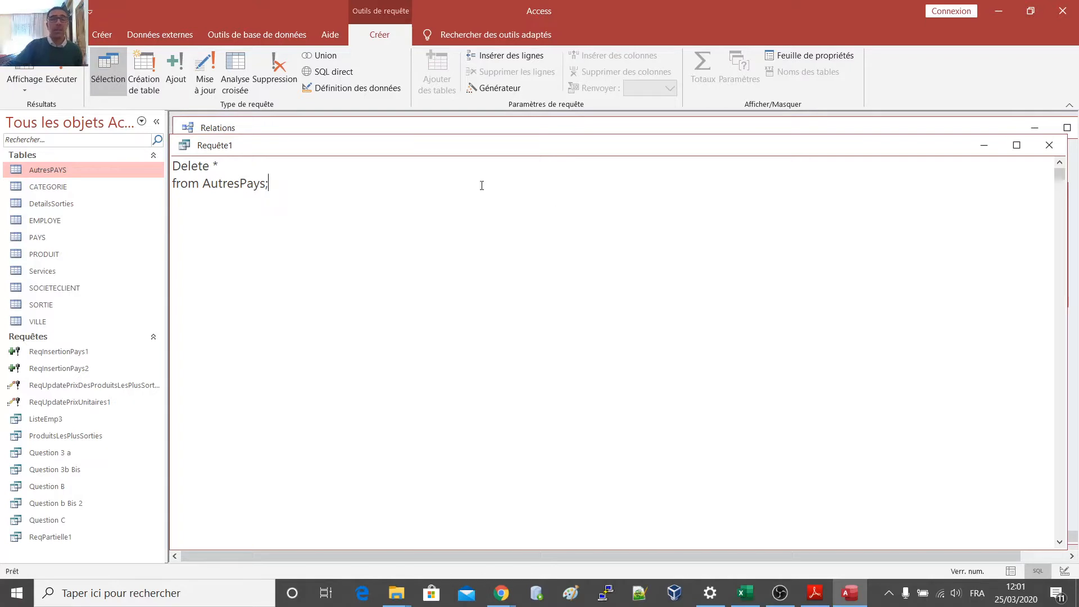
# Rewrite the statement's "from" keyword in uppercase as FROM.
pyautogui.click(200, 184)
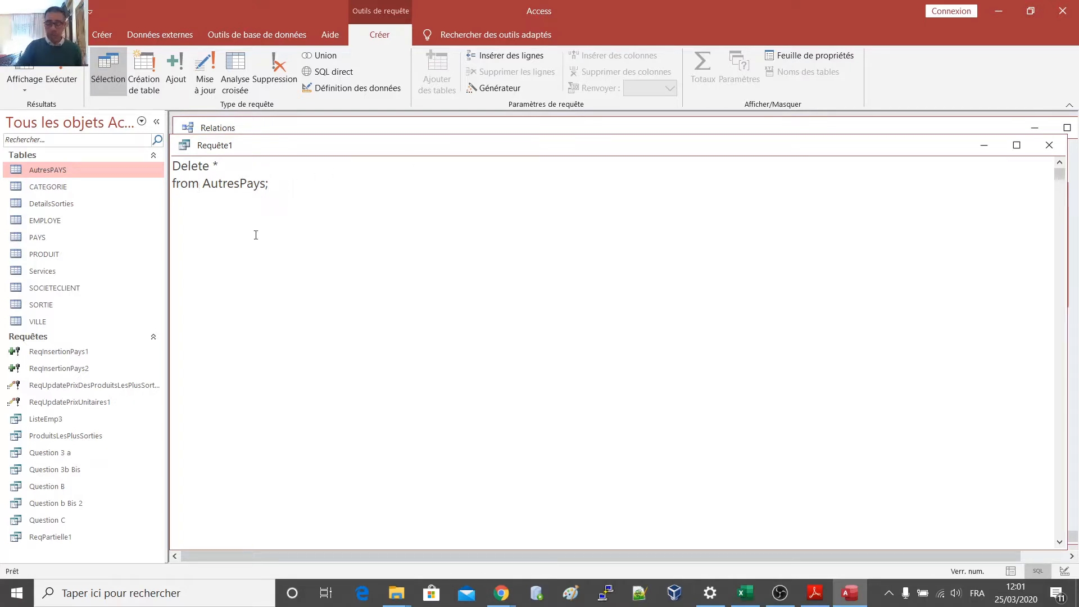
pyautogui.press('BackSpace')
pyautogui.press('BackSpace')
pyautogui.press('BackSpace')
pyautogui.press('BackSpace')
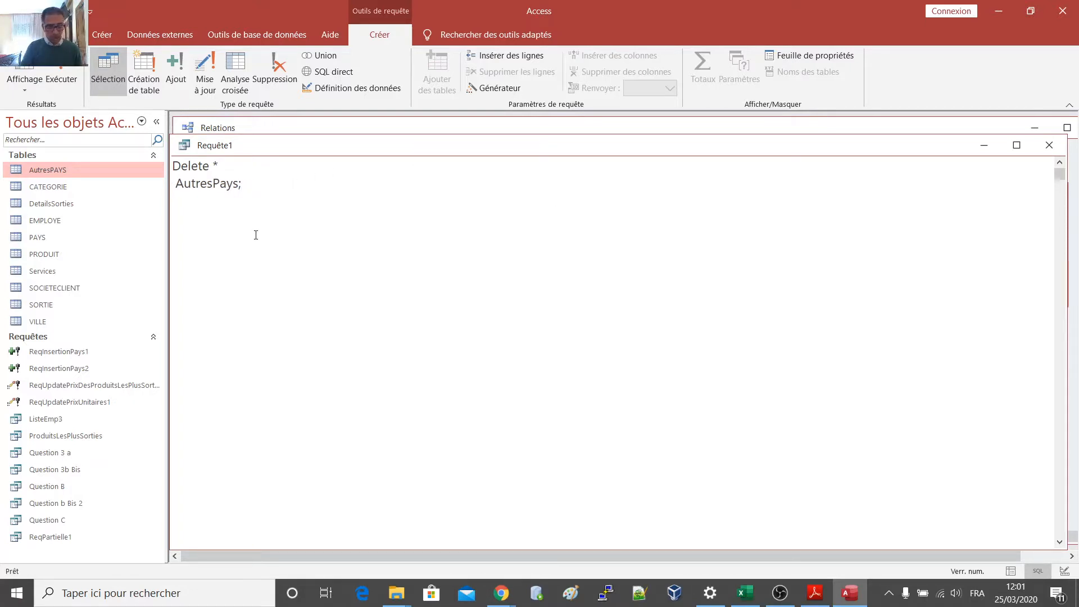
pyautogui.write('FROM')
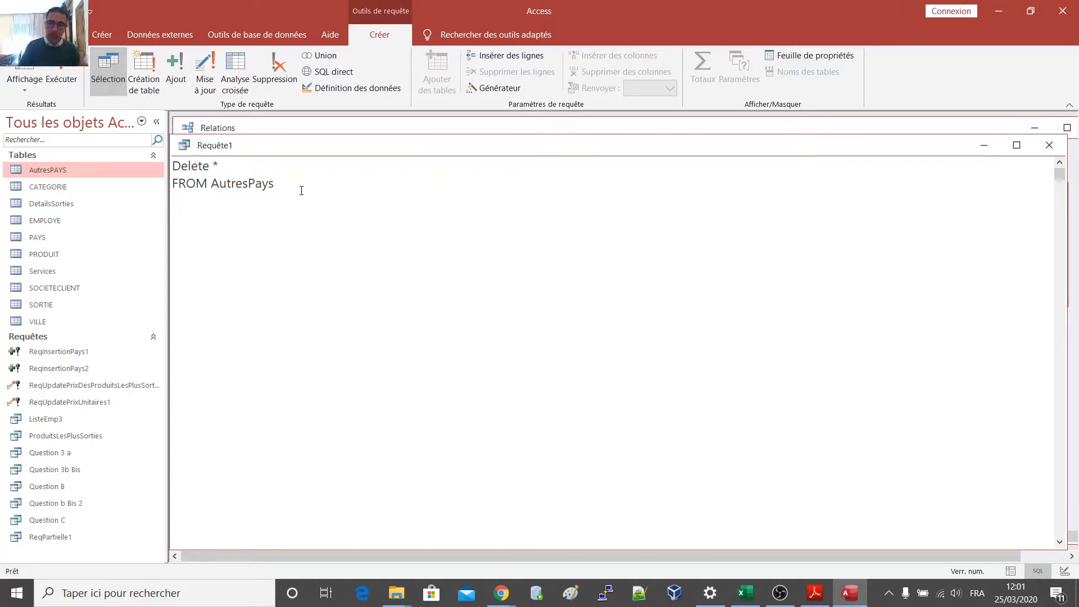
pyautogui.write('WHERE')
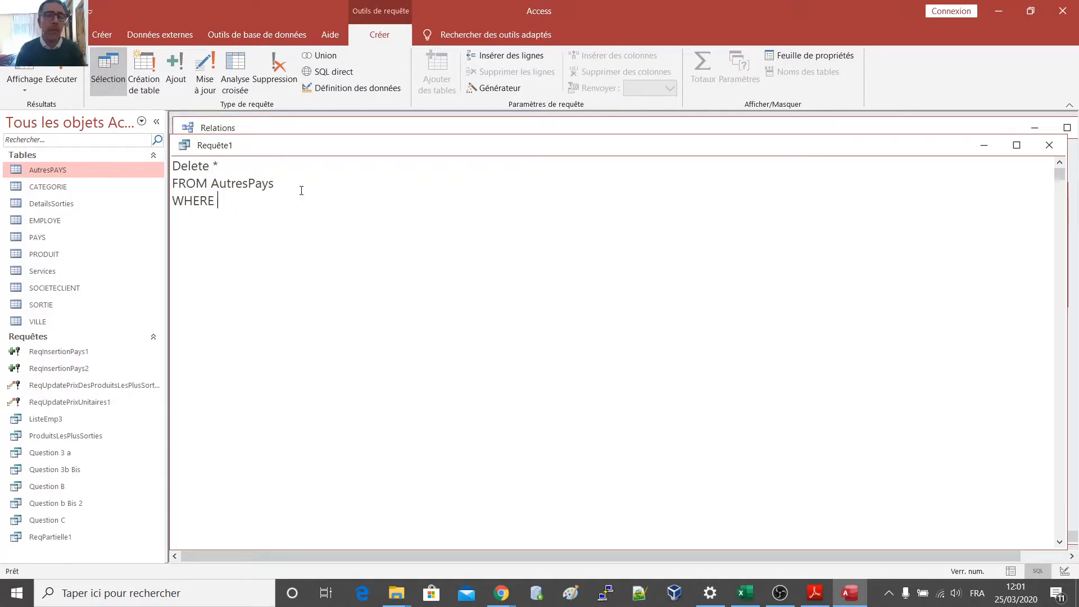
pyautogui.press('BackSpace')
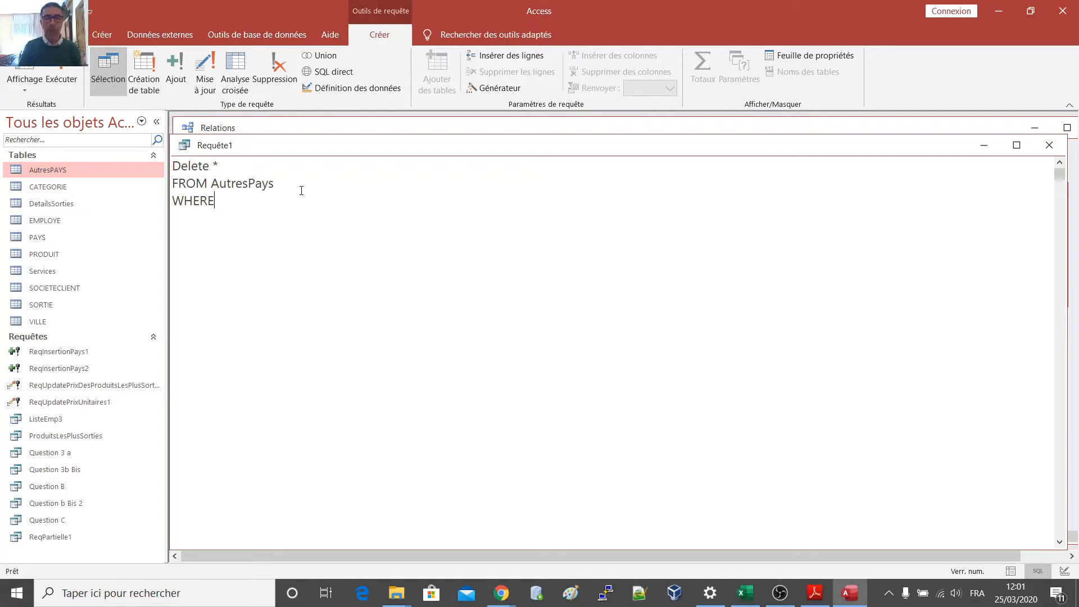
pyautogui.press('BackSpace')
pyautogui.press('BackSpace')
pyautogui.press('BackSpace')
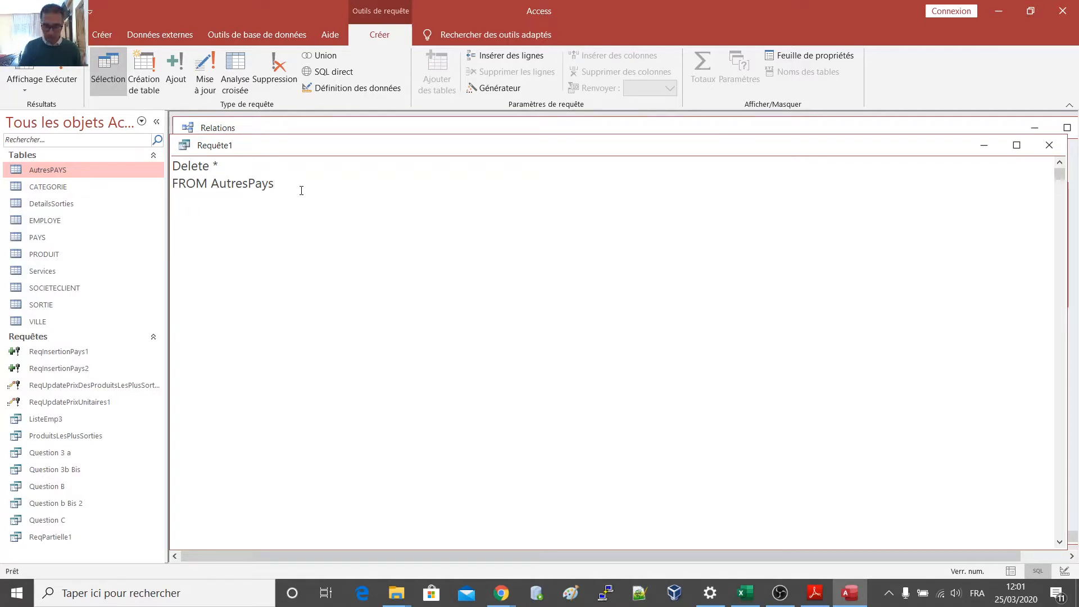
# Complete the statement with a semicolon and, after previewing the targeted records, run the delete query and confirm the deletion.
pyautogui.write(';')
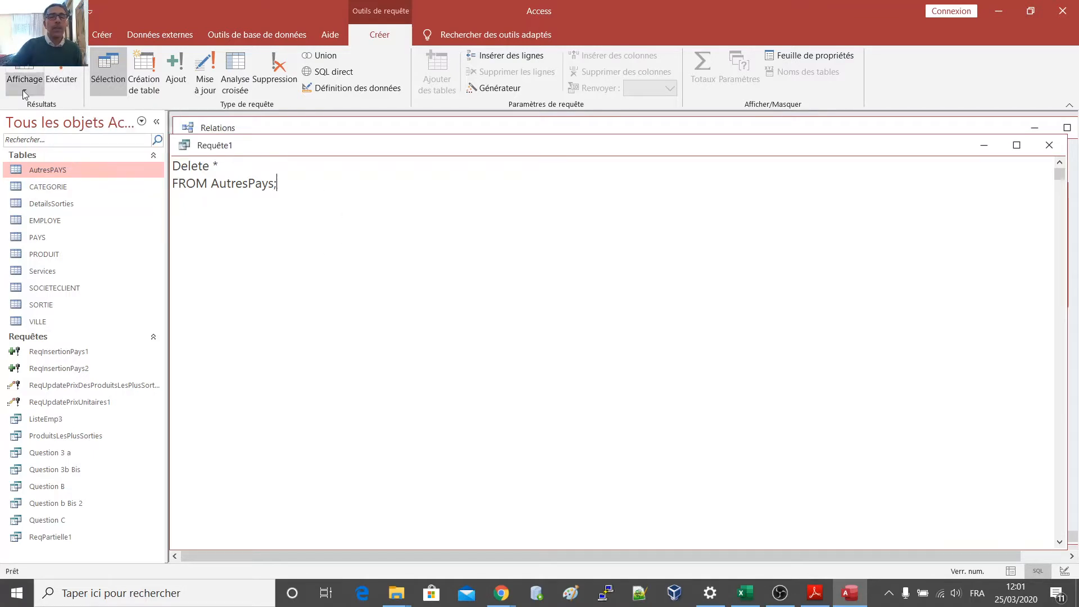
pyautogui.click(24, 66)
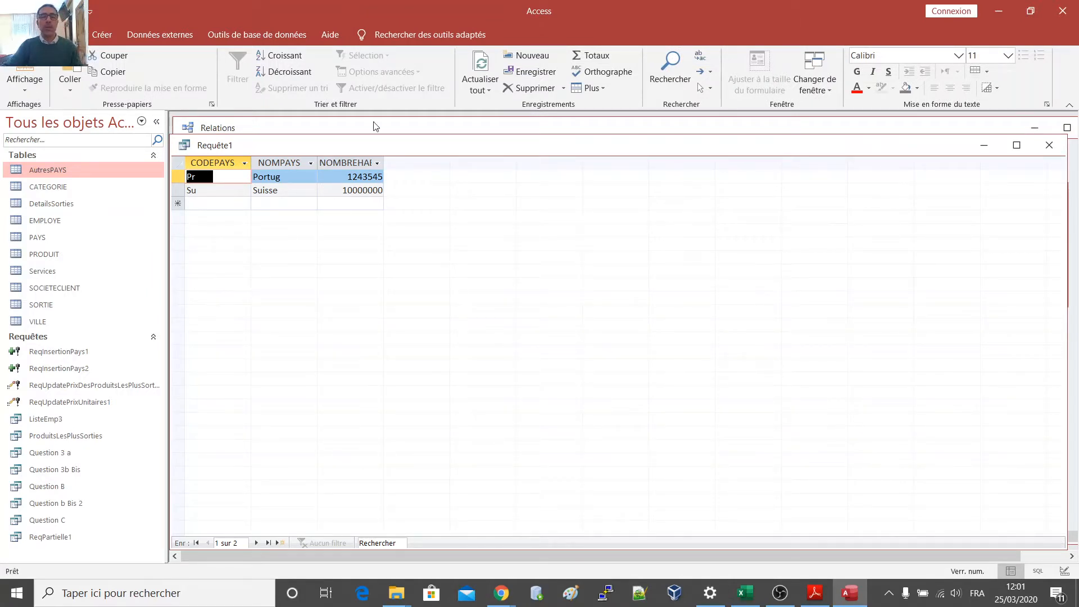
pyautogui.click(25, 90)
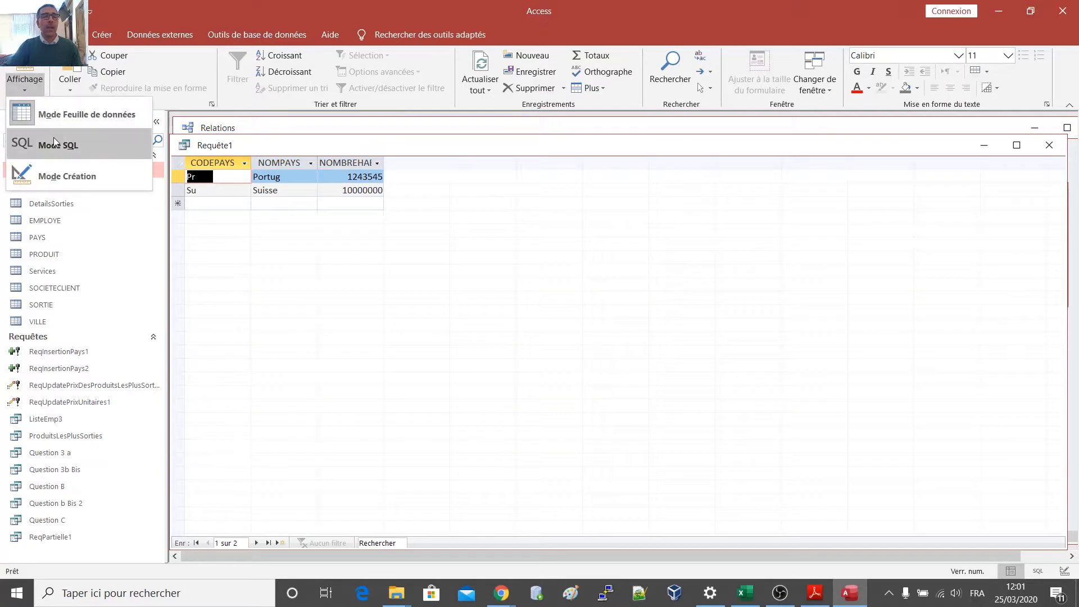
pyautogui.click(53, 137)
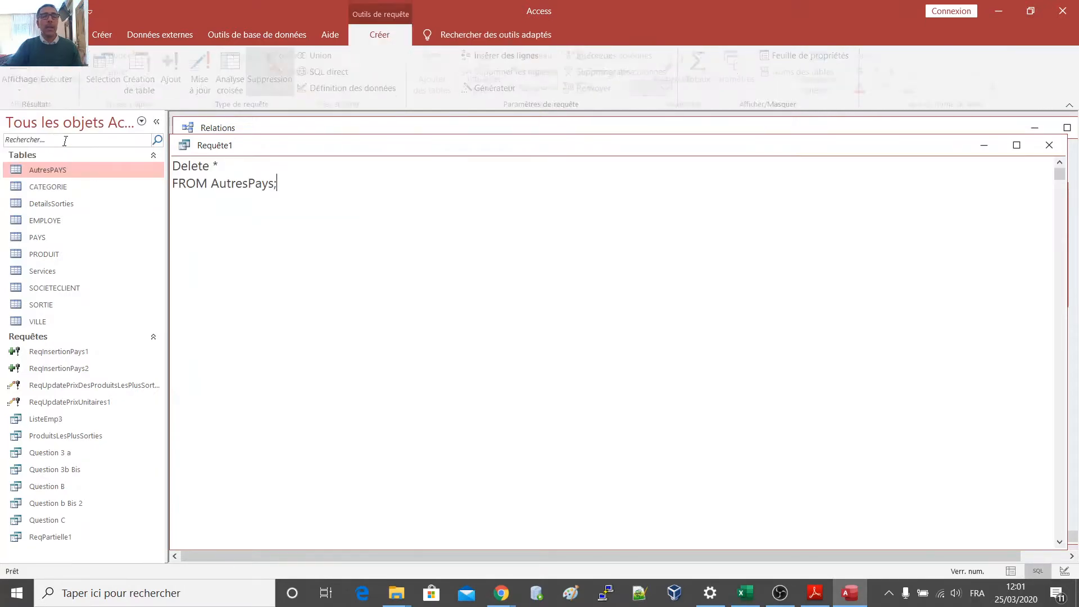
pyautogui.click(62, 69)
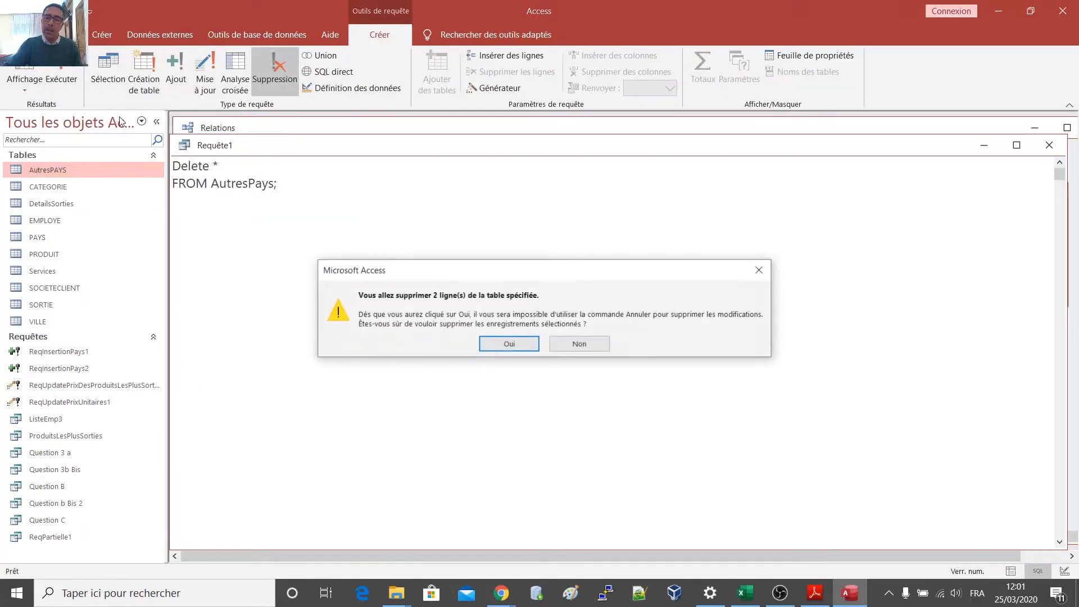
pyautogui.click(512, 347)
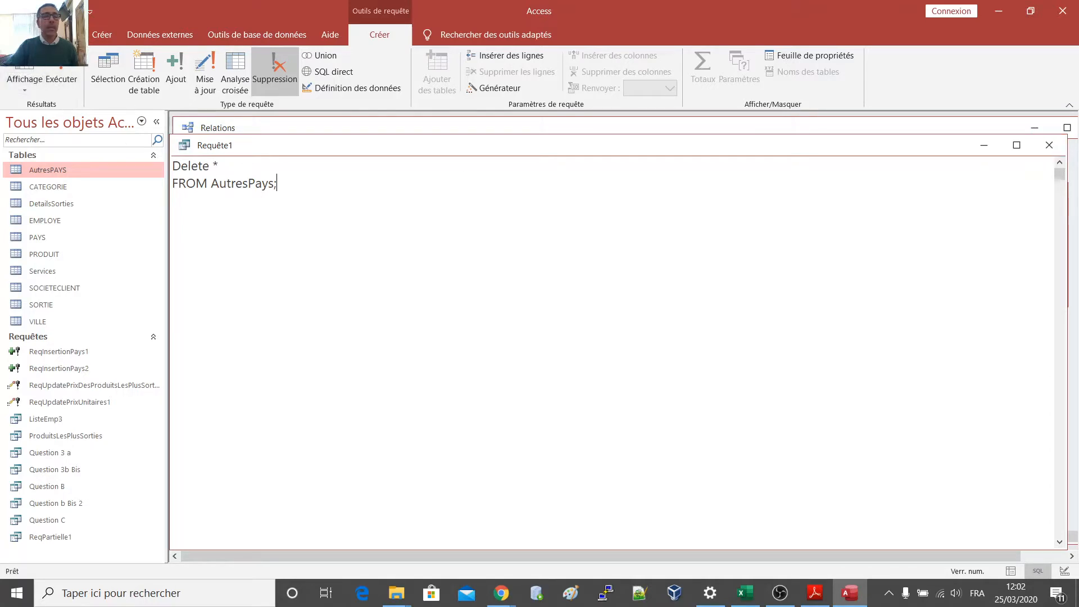
# Save the query as ResDeleteAutresPays and close it, with the navigation pane widened to show more of the object names.
pyautogui.hotkey('ctrl', 's')
pyautogui.write('ResDeleteAutresPays')
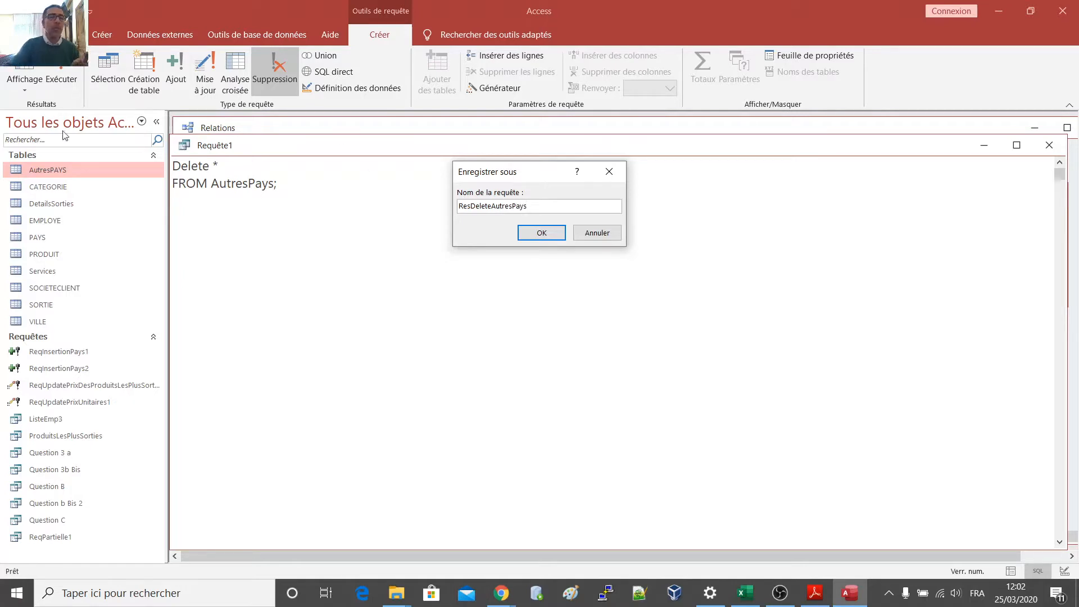
pyautogui.click(553, 234)
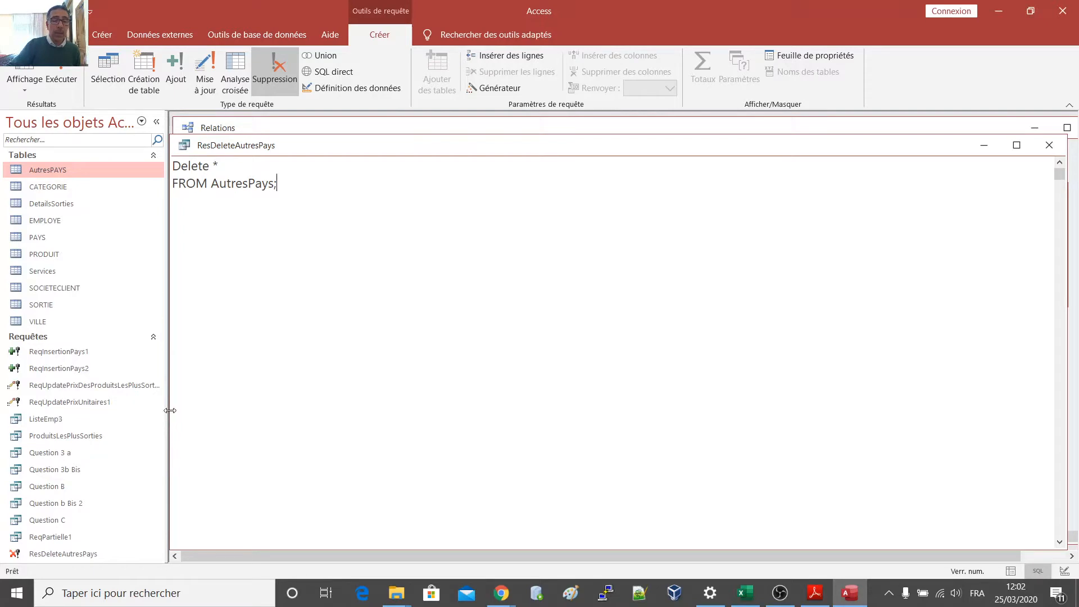
pyautogui.moveTo(169, 410); pyautogui.dragTo(204, 415)
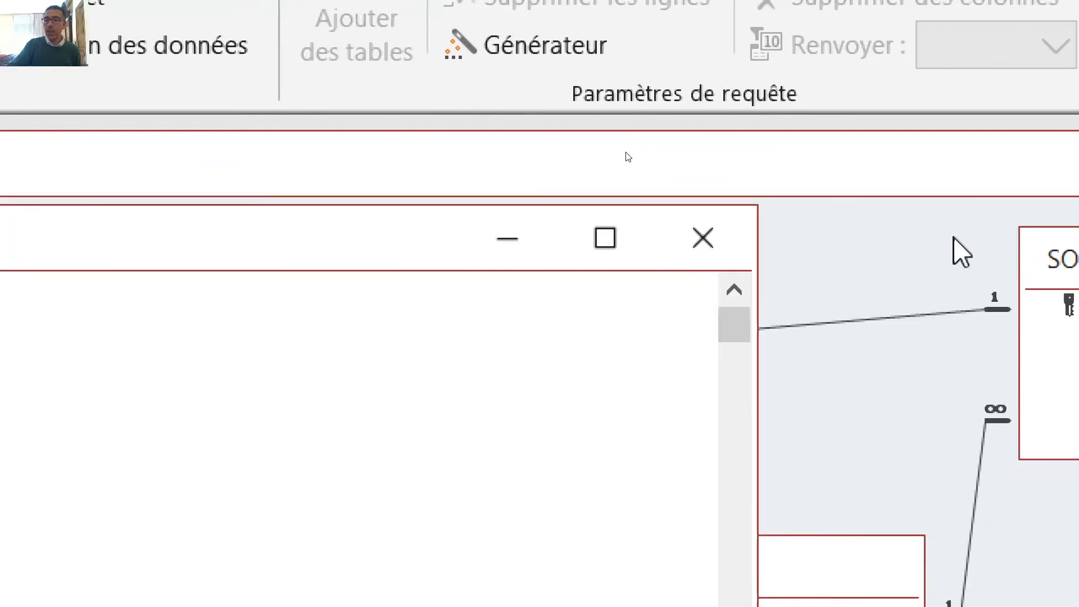
pyautogui.click(716, 245)
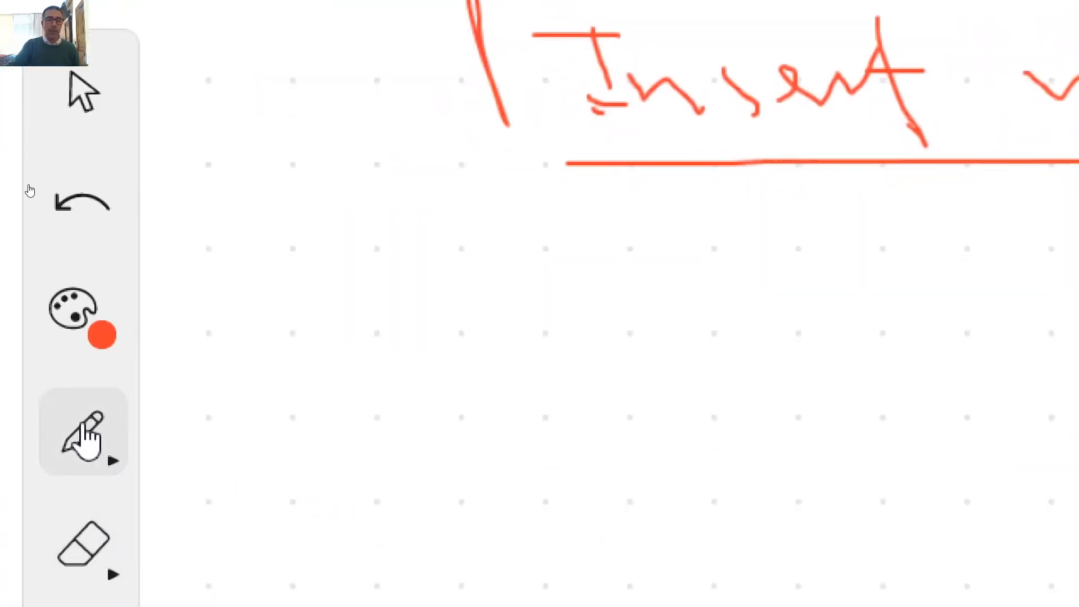
# On the AWW whiteboard, handwrite the heading "Protée temporelle" in red with the pen, below the Insert into notes.
pyautogui.click(106, 444)
pyautogui.click(432, 261)
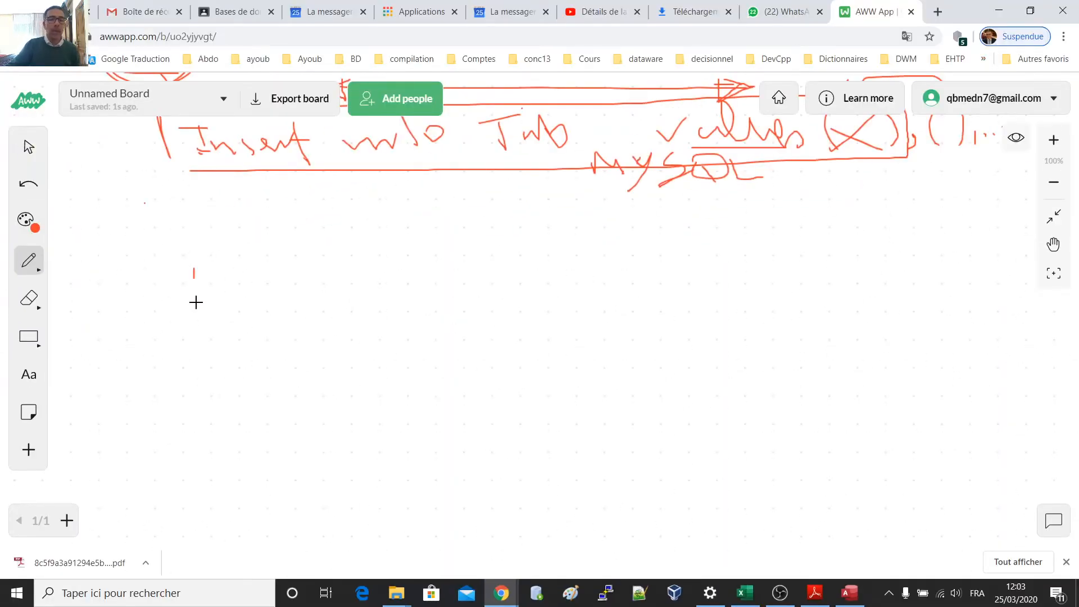
pyautogui.moveTo(196, 302)
pyautogui.mouseDown()
pyautogui.moveTo(197, 264)
pyautogui.moveTo(224, 280)
pyautogui.moveTo(194, 284)
pyautogui.moveTo(272, 296)
pyautogui.moveTo(304, 260)
pyautogui.moveTo(330, 293)
pyautogui.moveTo(371, 313)
pyautogui.mouseUp()
pyautogui.moveTo(345, 249); pyautogui.dragTo(336, 267)
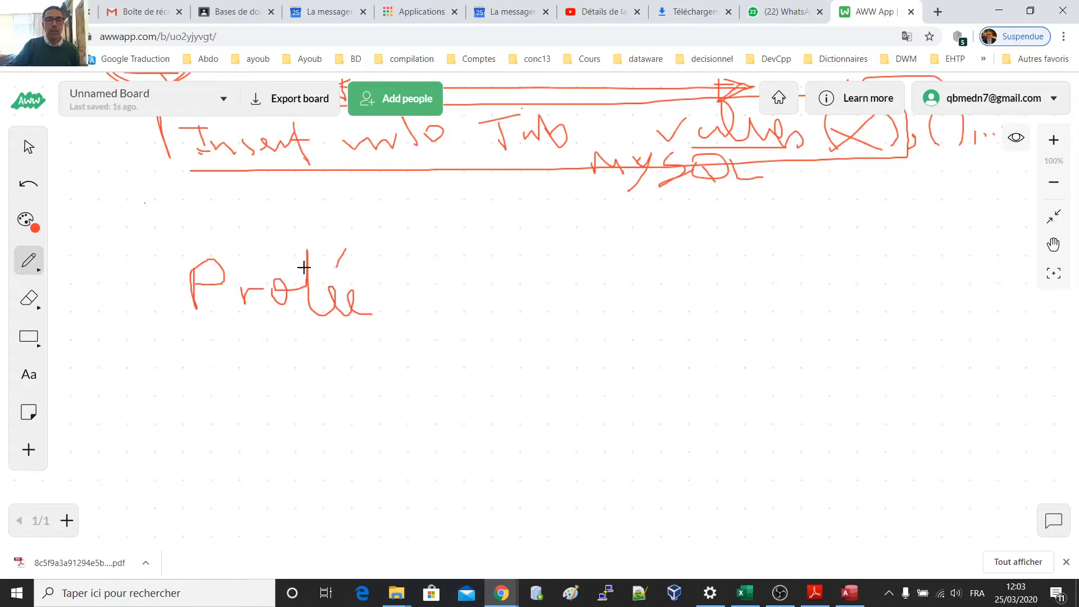
pyautogui.moveTo(438, 268)
pyautogui.mouseDown()
pyautogui.moveTo(441, 302)
pyautogui.moveTo(441, 285)
pyautogui.moveTo(498, 302)
pyautogui.moveTo(516, 284)
pyautogui.moveTo(567, 293)
pyautogui.moveTo(578, 280)
pyautogui.moveTo(588, 295)
pyautogui.mouseUp()
pyautogui.moveTo(590, 242)
pyautogui.mouseDown()
pyautogui.moveTo(596, 301)
pyautogui.moveTo(665, 293)
pyautogui.mouseUp()
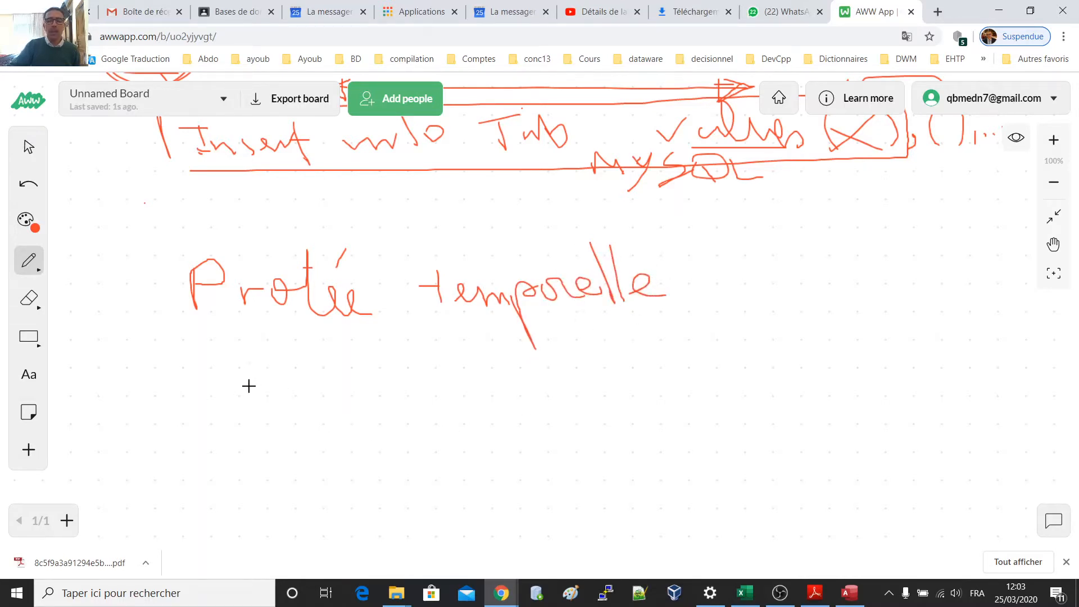
# Draw a horizontal timeline arrow under the heading, with a filled mark near its middle and an X below the mark.
pyautogui.moveTo(245, 385)
pyautogui.mouseDown()
pyautogui.moveTo(938, 384)
pyautogui.moveTo(895, 381)
pyautogui.moveTo(878, 402)
pyautogui.mouseUp()
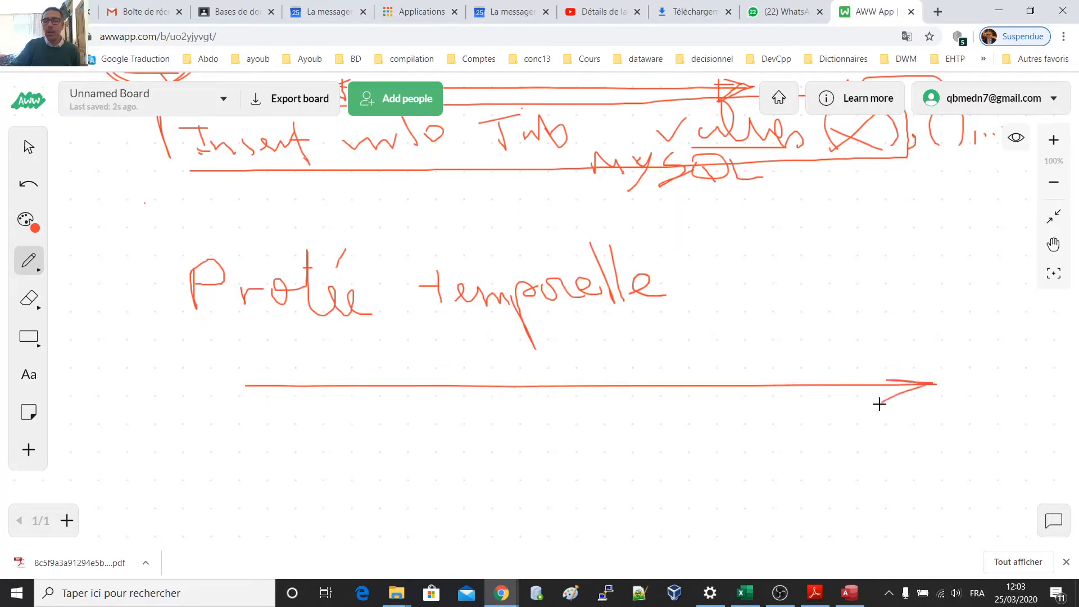
pyautogui.moveTo(585, 386); pyautogui.dragTo(582, 364)
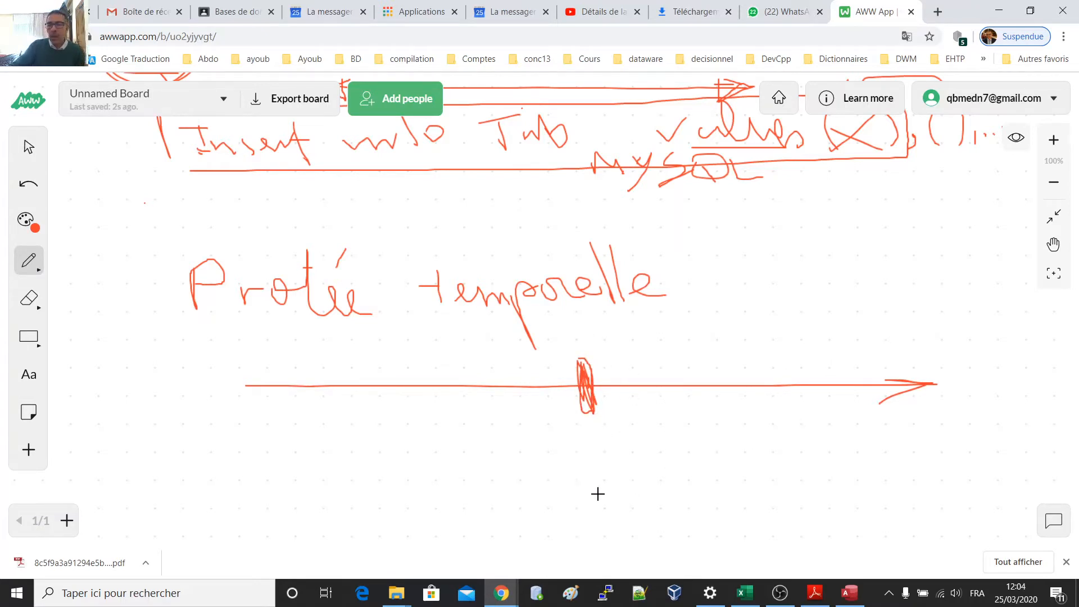
pyautogui.moveTo(604, 436)
pyautogui.mouseDown()
pyautogui.moveTo(576, 462)
pyautogui.moveTo(613, 464)
pyautogui.mouseUp()
# Underline the period before the timeline's mark and cross it out with an X, and draw a vertical line through the mark.
pyautogui.moveTo(563, 427); pyautogui.dragTo(241, 425)
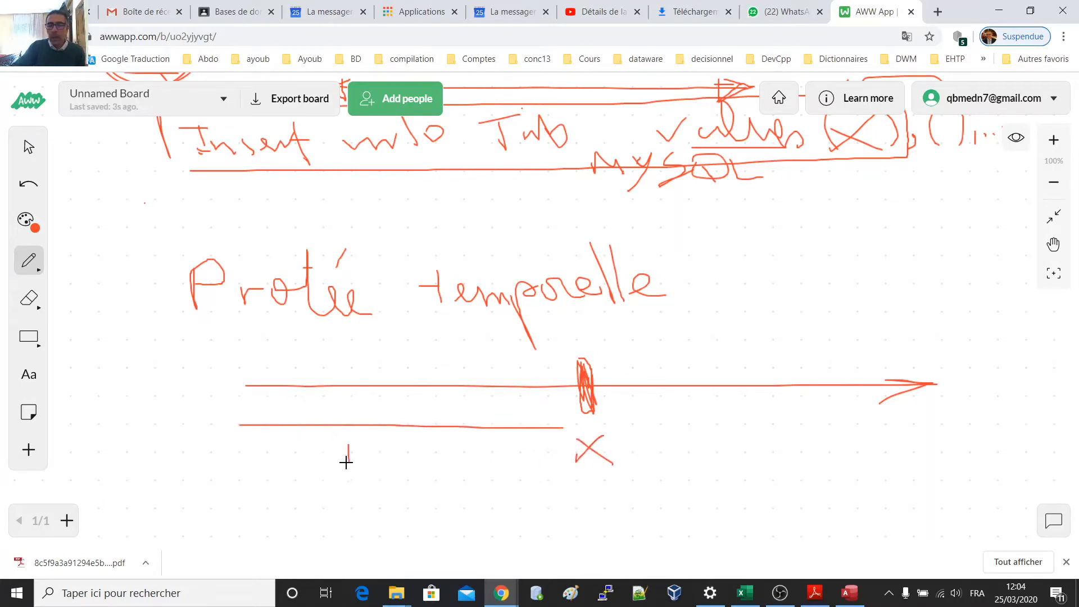
pyautogui.moveTo(348, 451)
pyautogui.mouseDown()
pyautogui.moveTo(332, 472)
pyautogui.moveTo(361, 448)
pyautogui.moveTo(370, 463)
pyautogui.mouseUp()
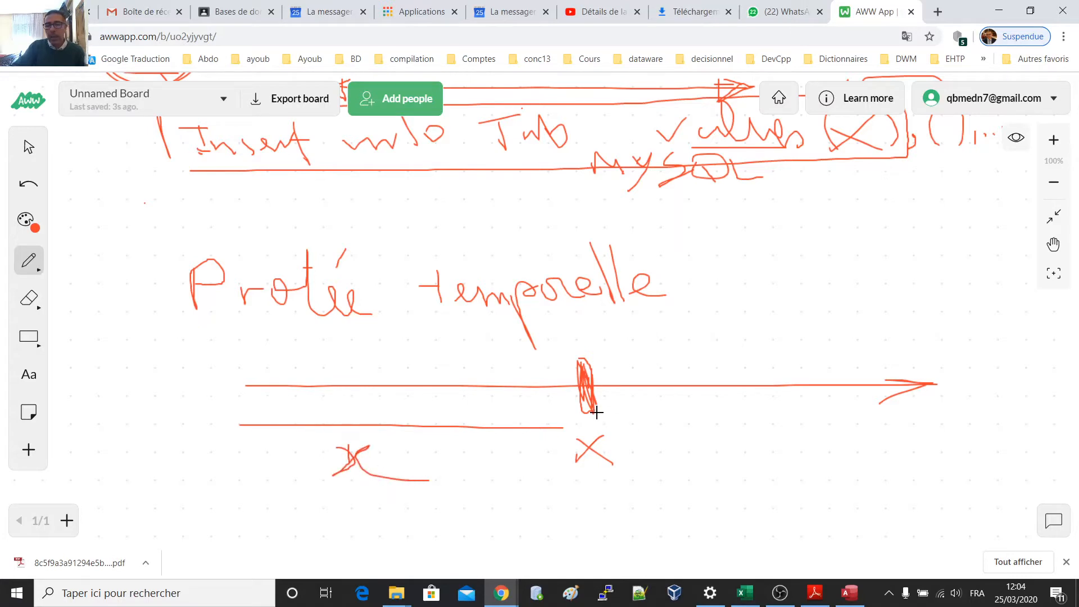
pyautogui.moveTo(581, 342); pyautogui.dragTo(585, 513)
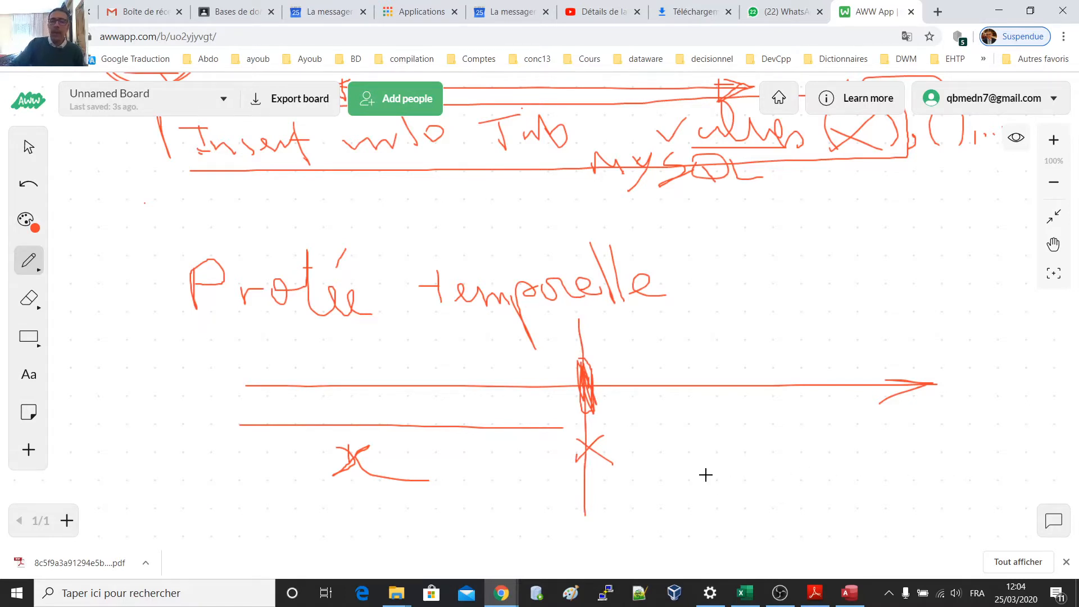
pyautogui.moveTo(404, 428); pyautogui.dragTo(317, 472)
pyautogui.moveTo(328, 436); pyautogui.dragTo(401, 502)
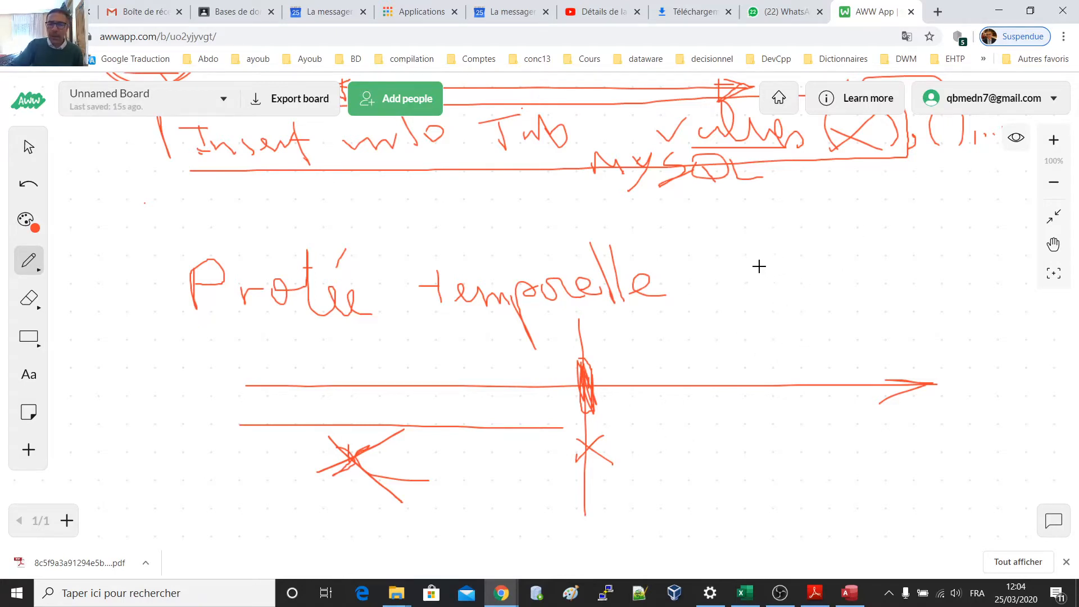
# Draw a database cylinder containing an X beside the heading, with a curved arrow leading to a second cylinder near the timeline's end.
pyautogui.moveTo(725, 258)
pyautogui.mouseDown()
pyautogui.moveTo(790, 275)
pyautogui.moveTo(722, 255)
pyautogui.moveTo(728, 318)
pyautogui.mouseUp()
pyautogui.moveTo(803, 259); pyautogui.dragTo(808, 317)
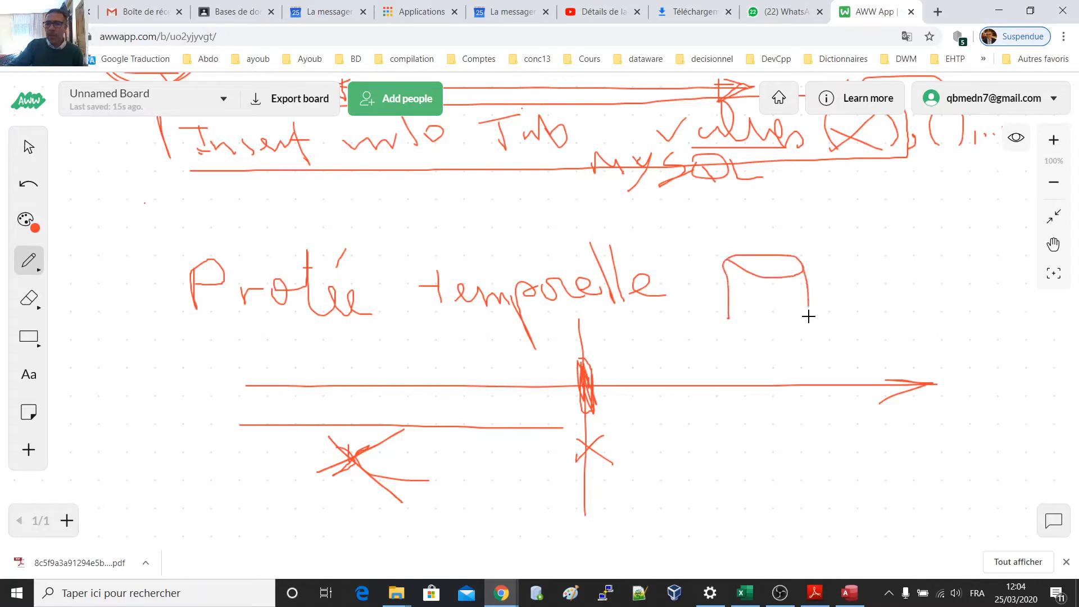
pyautogui.moveTo(728, 318)
pyautogui.mouseDown()
pyautogui.moveTo(812, 324)
pyautogui.moveTo(760, 319)
pyautogui.moveTo(784, 325)
pyautogui.moveTo(763, 311)
pyautogui.mouseUp()
pyautogui.moveTo(775, 308)
pyautogui.mouseDown()
pyautogui.moveTo(833, 303)
pyautogui.moveTo(921, 339)
pyautogui.mouseUp()
pyautogui.moveTo(921, 337)
pyautogui.mouseDown()
pyautogui.moveTo(983, 339)
pyautogui.moveTo(917, 332)
pyautogui.moveTo(915, 372)
pyautogui.mouseUp()
pyautogui.moveTo(1006, 335); pyautogui.dragTo(933, 383)
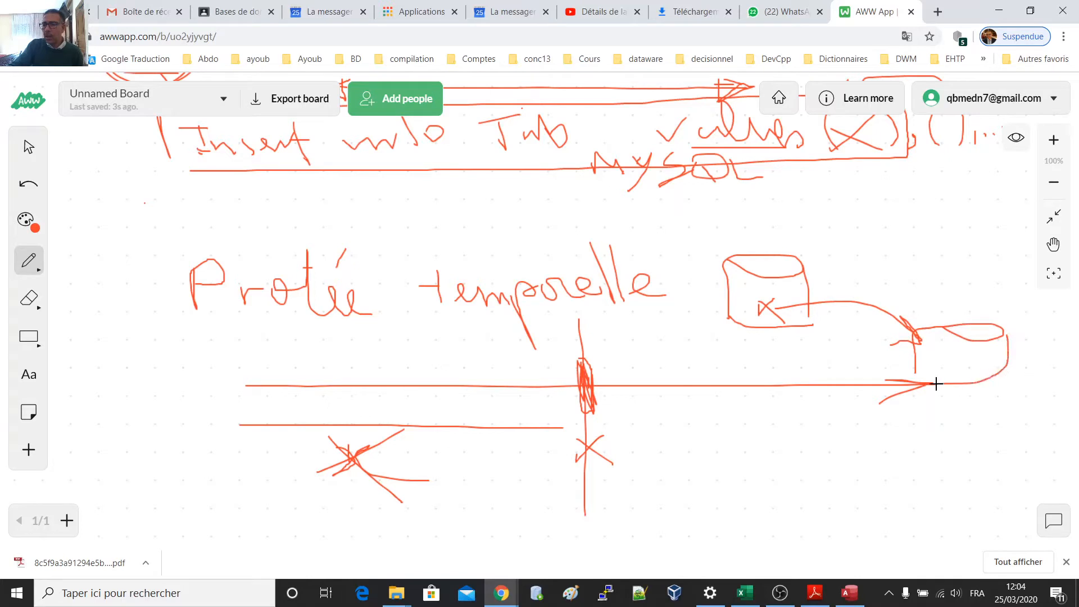
# Handwrite the label "Data warehouse" above the second cylinder and draw an angled line around its left side and underneath.
pyautogui.moveTo(905, 268)
pyautogui.mouseDown()
pyautogui.moveTo(912, 284)
pyautogui.moveTo(918, 271)
pyautogui.moveTo(939, 284)
pyautogui.moveTo(955, 271)
pyautogui.moveTo(1019, 272)
pyautogui.moveTo(1033, 256)
pyautogui.mouseUp()
pyautogui.click(1053, 245)
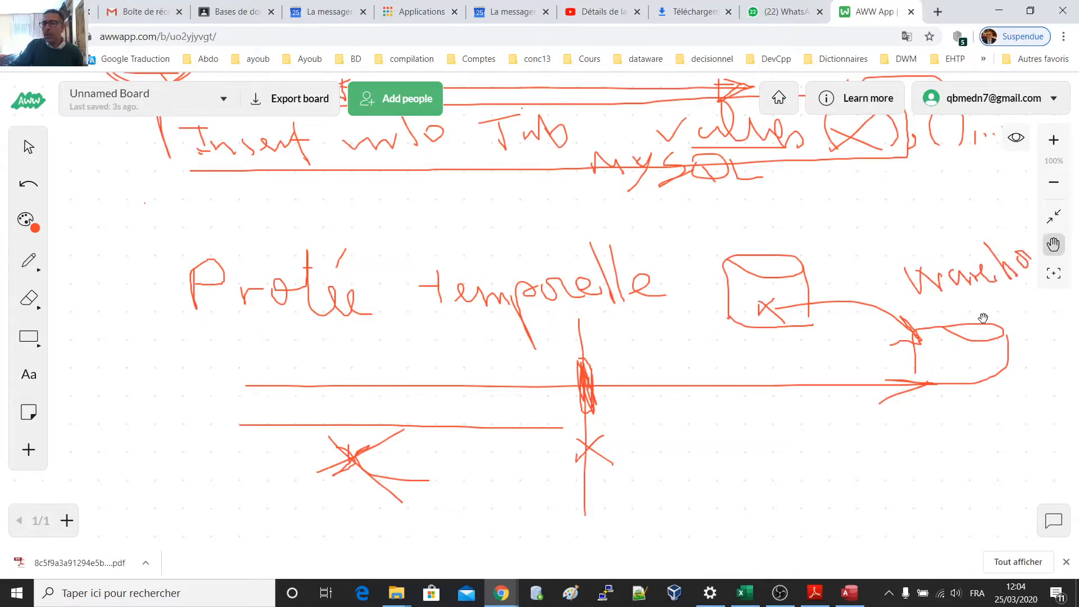
pyautogui.moveTo(983, 315); pyautogui.dragTo(896, 337)
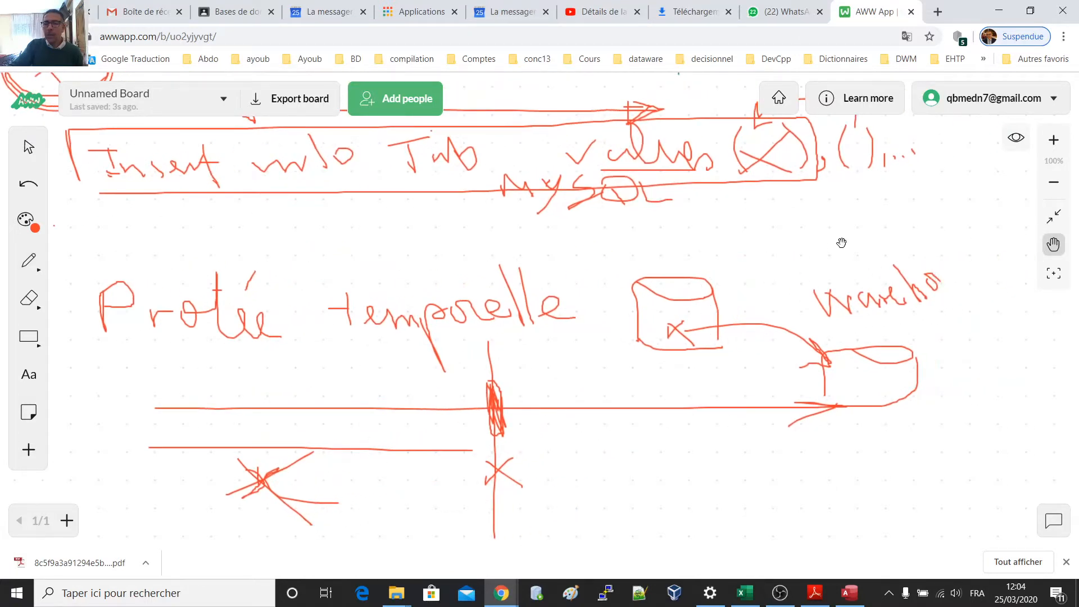
pyautogui.click(28, 260)
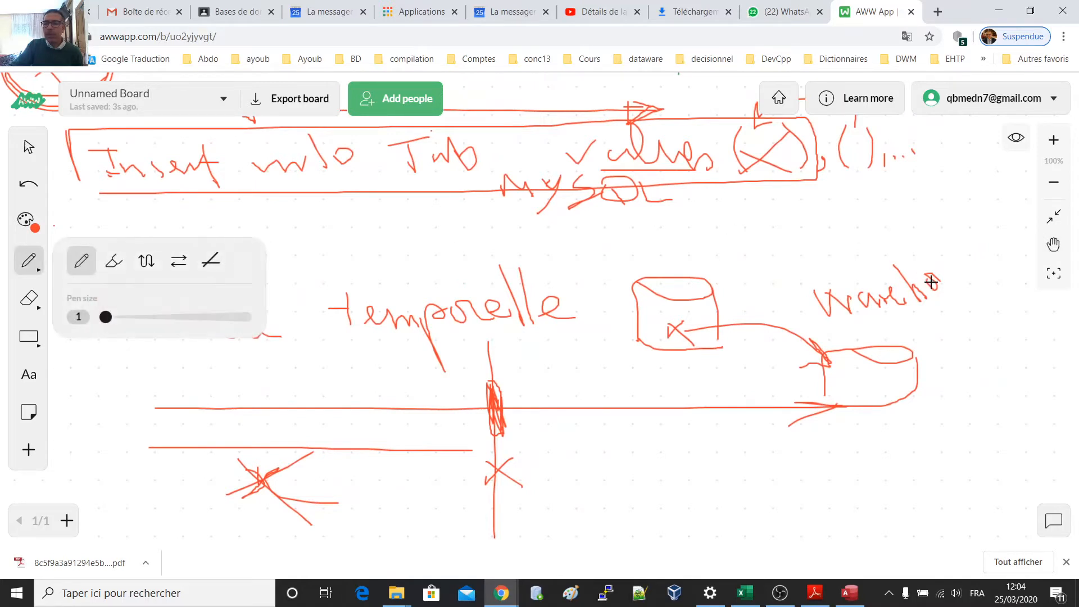
pyautogui.moveTo(928, 283)
pyautogui.mouseDown()
pyautogui.moveTo(955, 269)
pyautogui.moveTo(983, 274)
pyautogui.mouseUp()
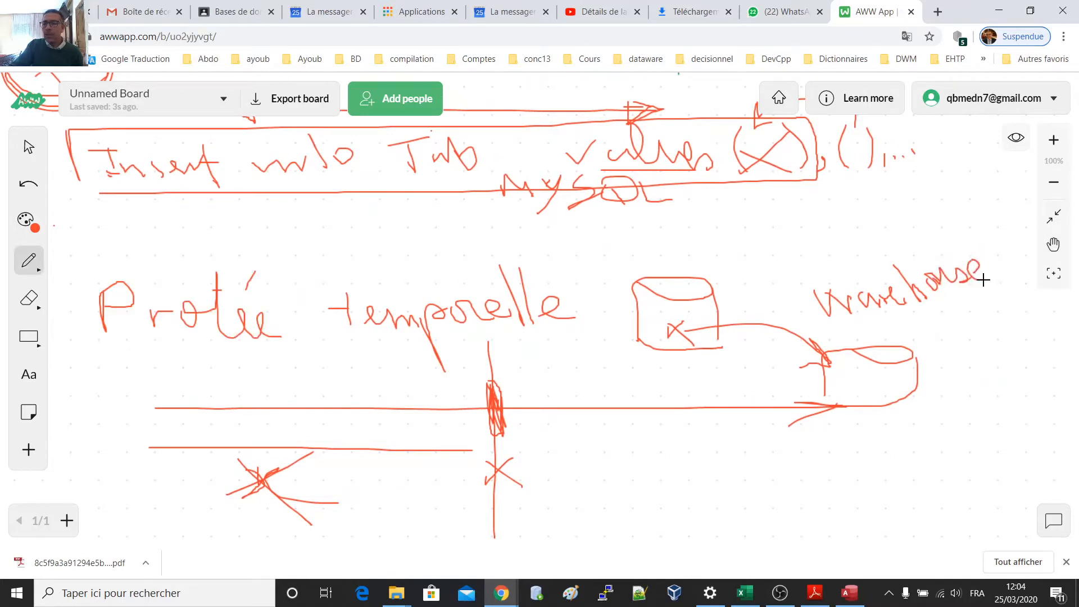
pyautogui.moveTo(807, 245)
pyautogui.mouseDown()
pyautogui.moveTo(820, 275)
pyautogui.moveTo(847, 251)
pyautogui.moveTo(886, 250)
pyautogui.mouseUp()
pyautogui.moveTo(873, 197)
pyautogui.mouseDown()
pyautogui.moveTo(892, 241)
pyautogui.moveTo(899, 223)
pyautogui.moveTo(935, 239)
pyautogui.mouseUp()
pyautogui.moveTo(767, 243)
pyautogui.mouseDown()
pyautogui.moveTo(791, 281)
pyautogui.moveTo(989, 318)
pyautogui.mouseUp()
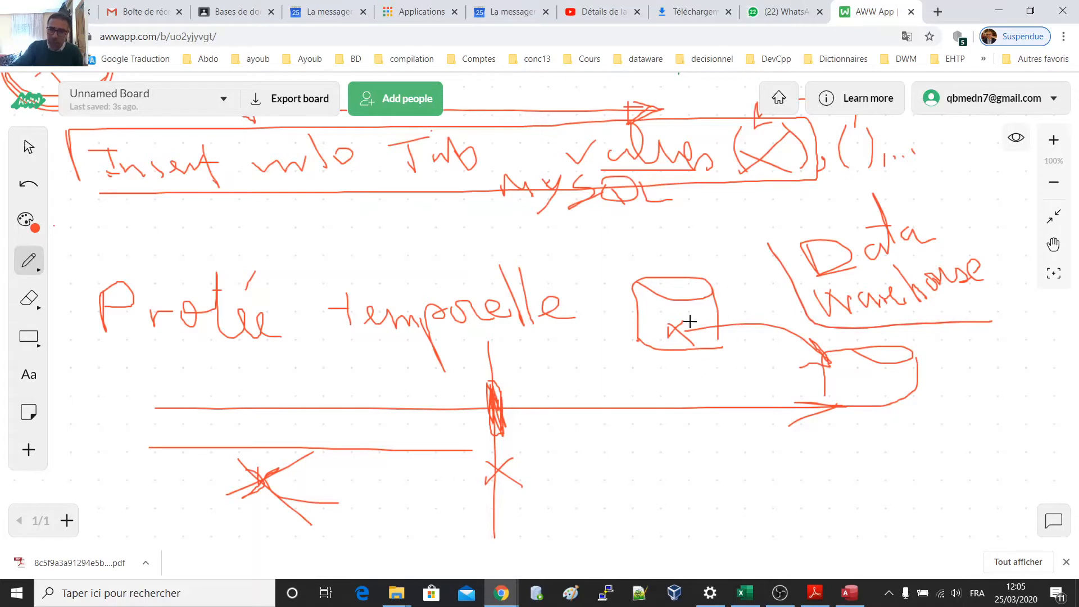
# Draw two curved lines separating the two cylinders, and write the label "BD" above the first cylinder.
pyautogui.moveTo(738, 254); pyautogui.dragTo(666, 413)
pyautogui.moveTo(818, 319); pyautogui.dragTo(781, 479)
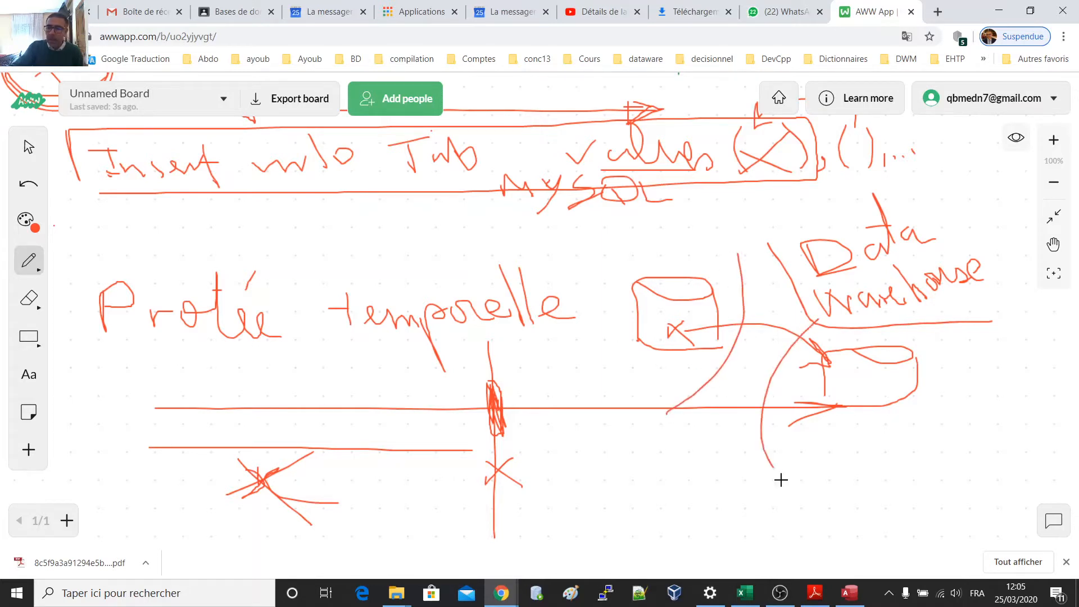
pyautogui.moveTo(629, 239); pyautogui.dragTo(646, 260)
pyautogui.moveTo(661, 258)
pyautogui.mouseDown()
pyautogui.moveTo(690, 253)
pyautogui.moveTo(661, 259)
pyautogui.mouseUp()
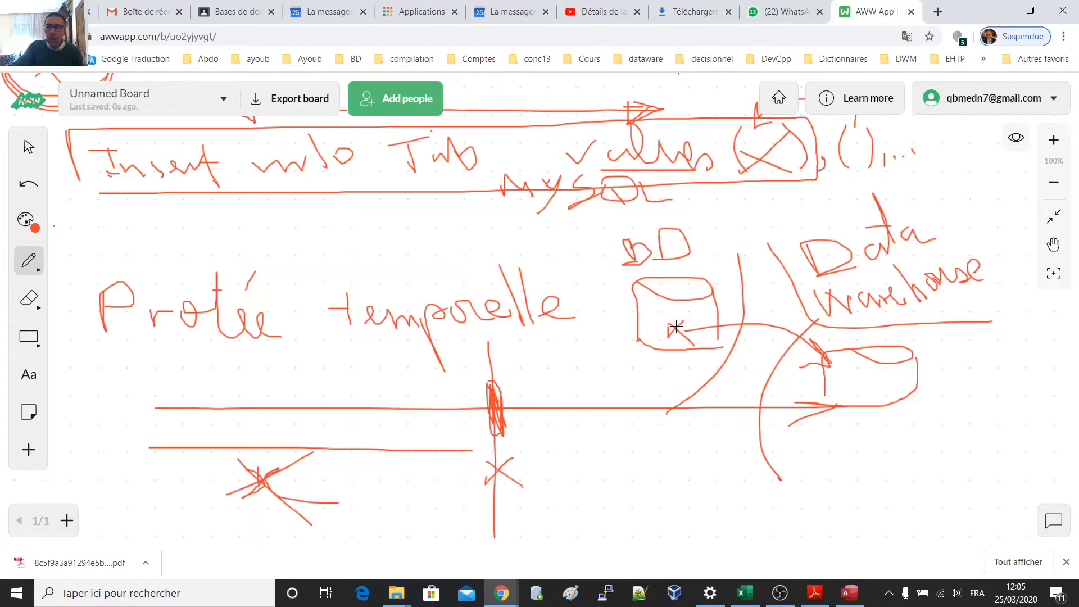
# Add a circled X in the warehouse cylinder with an arrow back to the BD cylinder, and underline the "Protée temporelle" heading.
pyautogui.moveTo(676, 326)
pyautogui.mouseDown()
pyautogui.moveTo(662, 332)
pyautogui.moveTo(682, 340)
pyautogui.mouseUp()
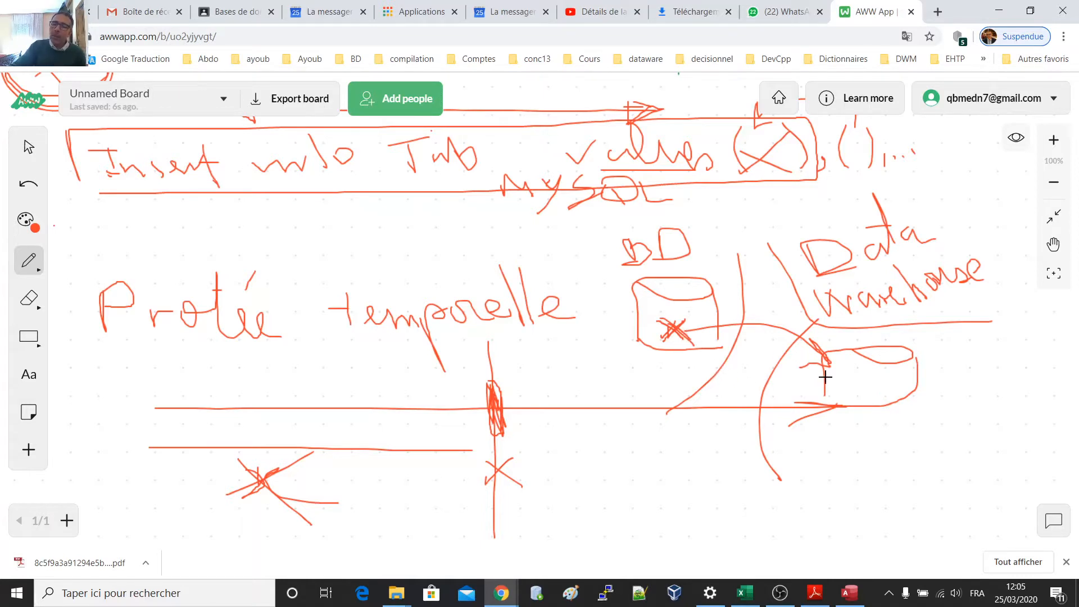
pyautogui.moveTo(866, 372)
pyautogui.mouseDown()
pyautogui.moveTo(853, 392)
pyautogui.moveTo(871, 389)
pyautogui.moveTo(843, 378)
pyautogui.moveTo(881, 378)
pyautogui.moveTo(868, 370)
pyautogui.mouseUp()
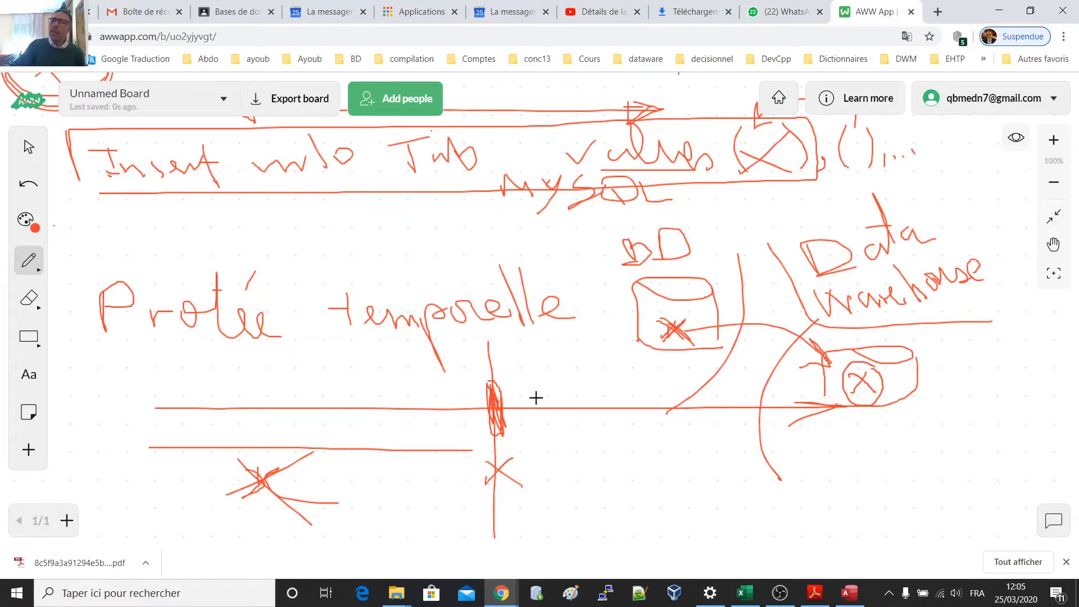
pyautogui.moveTo(646, 396); pyautogui.dragTo(650, 432)
pyautogui.moveTo(655, 351); pyautogui.dragTo(649, 392)
pyautogui.moveTo(848, 390)
pyautogui.mouseDown()
pyautogui.moveTo(795, 384)
pyautogui.moveTo(728, 349)
pyautogui.mouseUp()
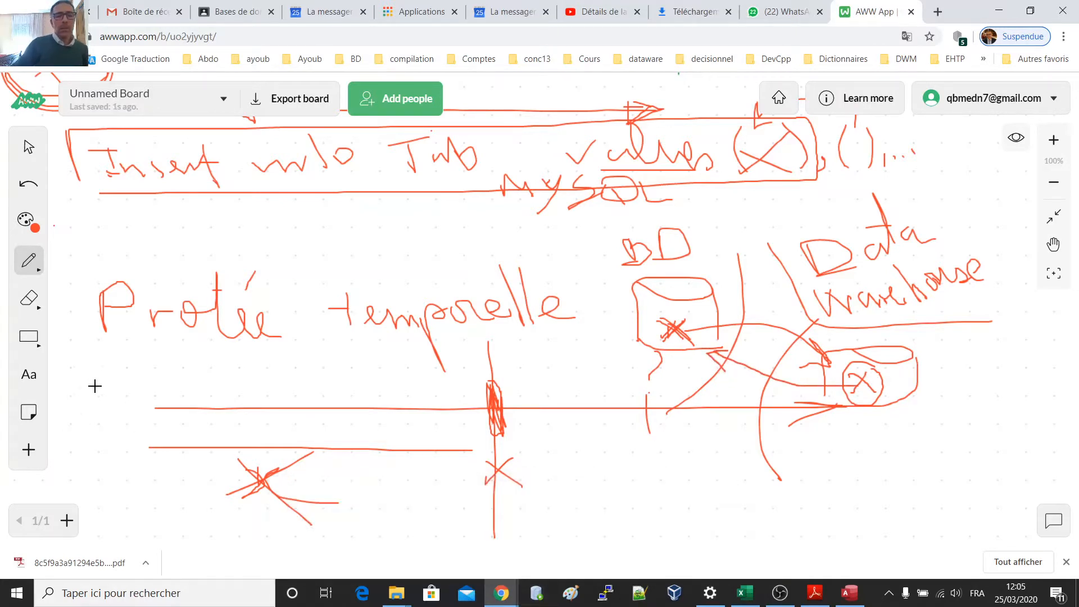
pyautogui.moveTo(126, 343); pyautogui.dragTo(574, 342)
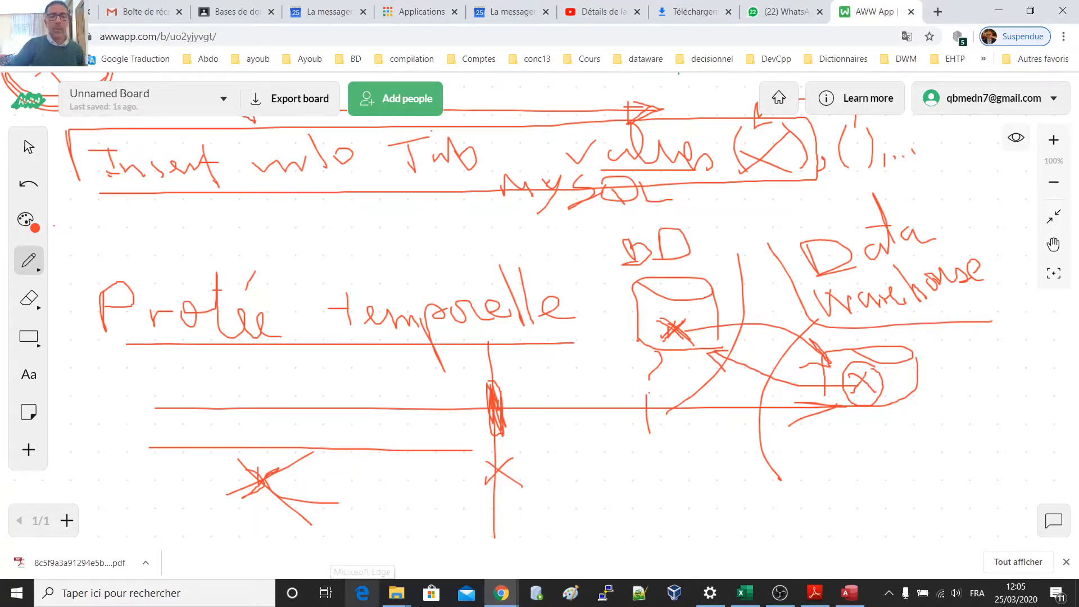
# Switch to Access and close the Relations window, saving its layout changes.
pyautogui.hotkey('alt', 'Tab')
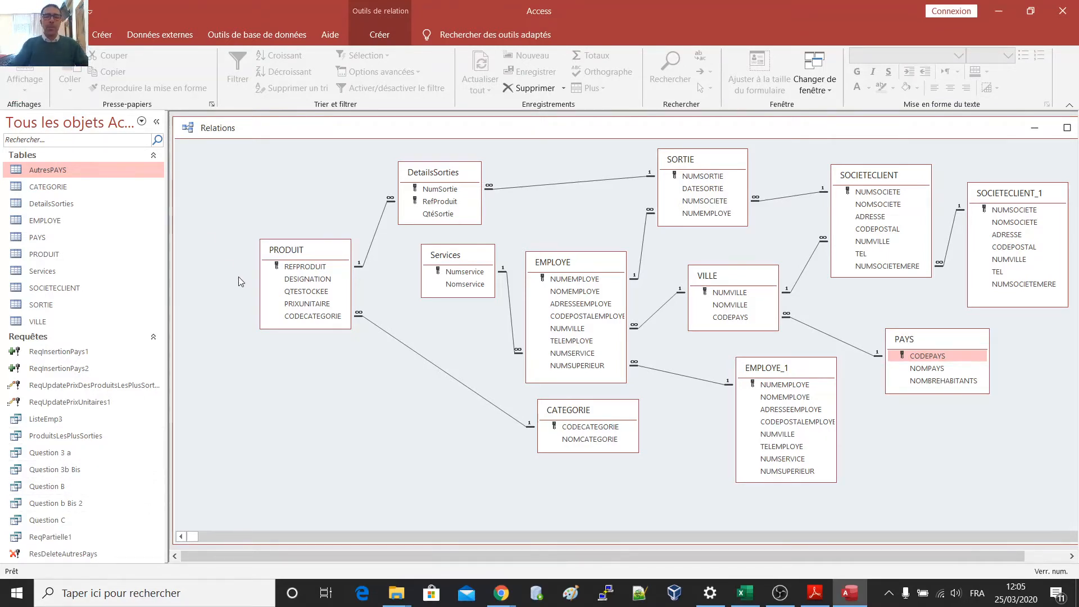
pyautogui.doubleClick(970, 130)
pyautogui.click(919, 141)
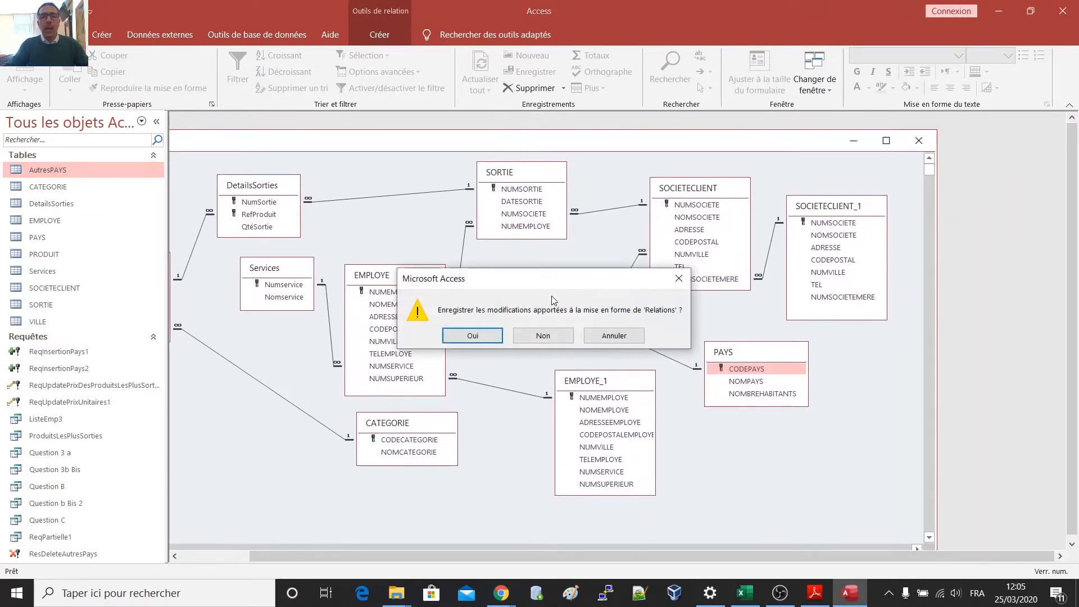
pyautogui.click(466, 338)
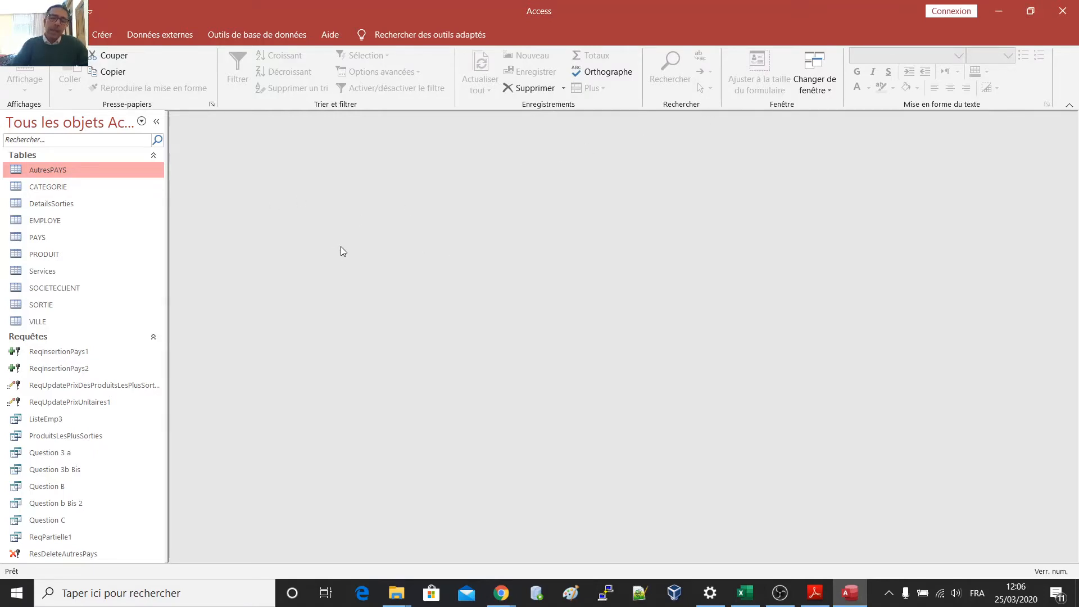
# Return to the AWW whiteboard and, in a blank area at 89% zoom, draw a database cylinder with a tall rectangle to its left.
pyautogui.hotkey('alt', 'Tab')
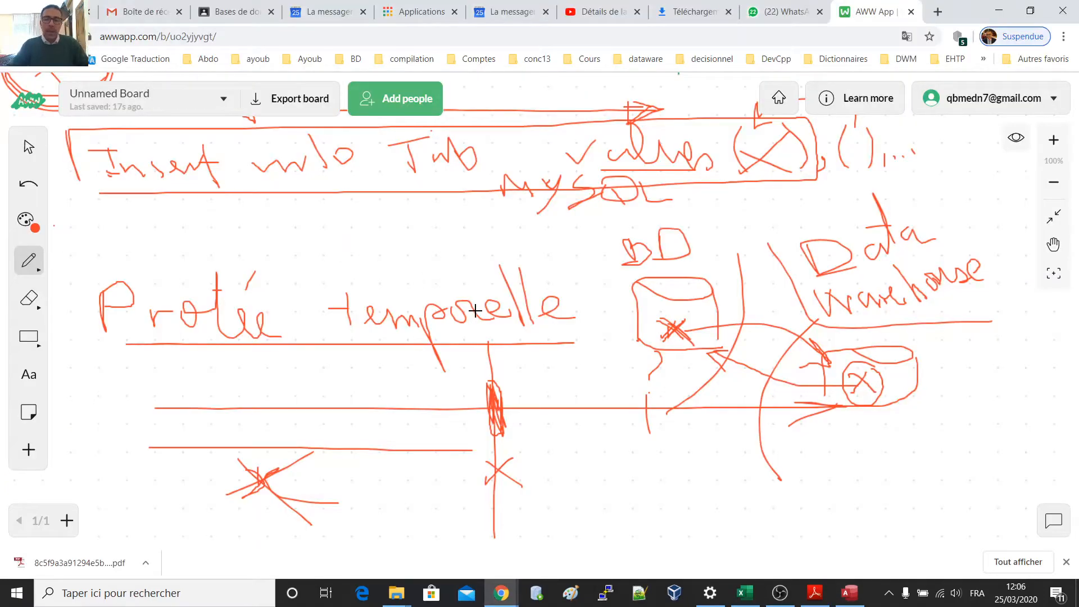
pyautogui.scroll(-4, 475, 316)
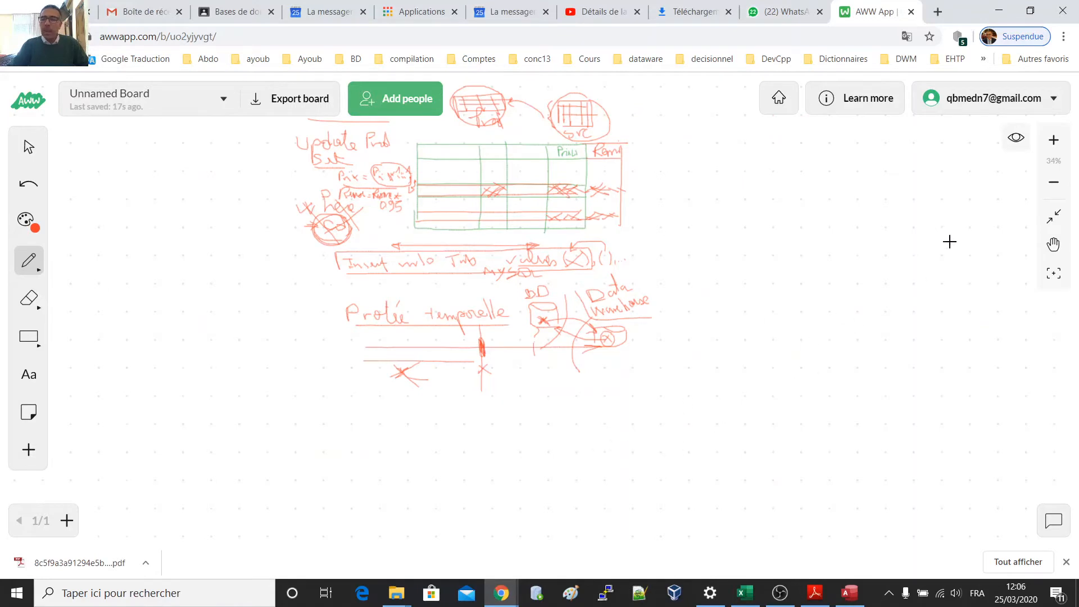
pyautogui.click(1053, 245)
pyautogui.moveTo(537, 399); pyautogui.dragTo(496, 92)
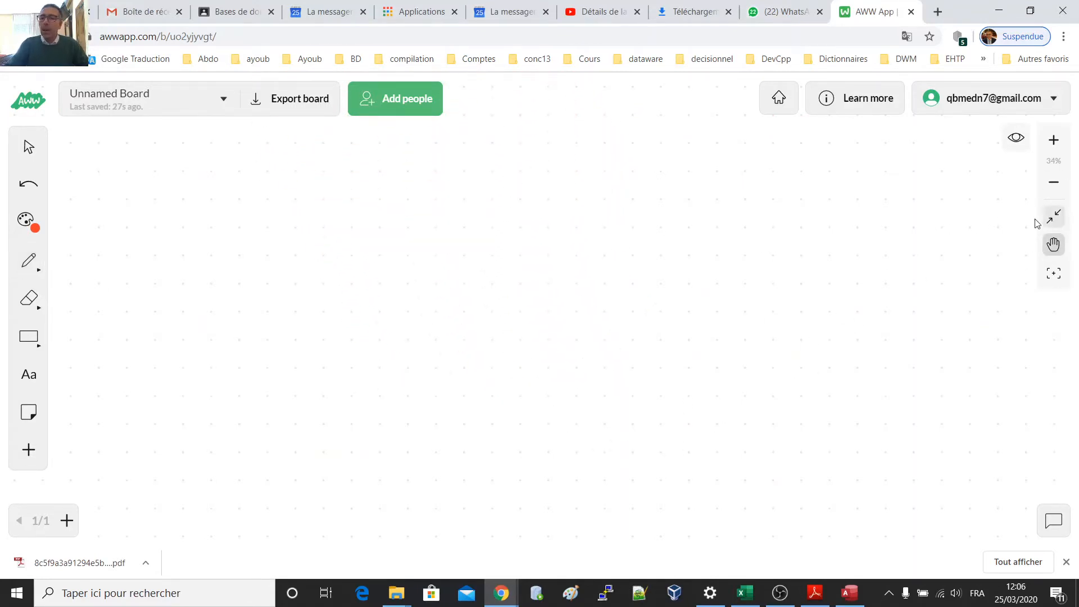
pyautogui.scroll(2, 310, 385)
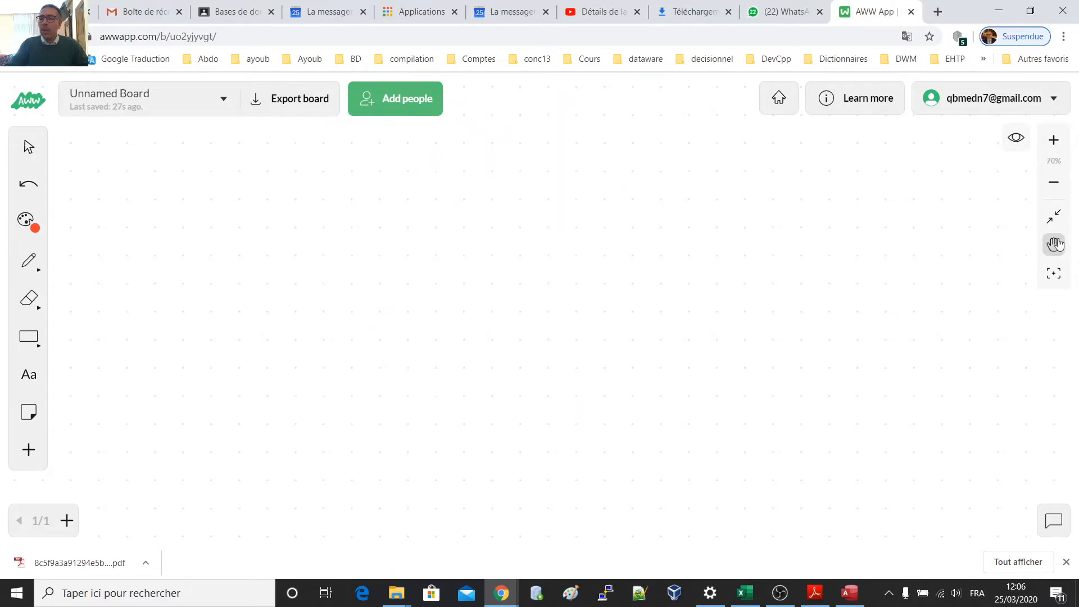
pyautogui.click(22, 261)
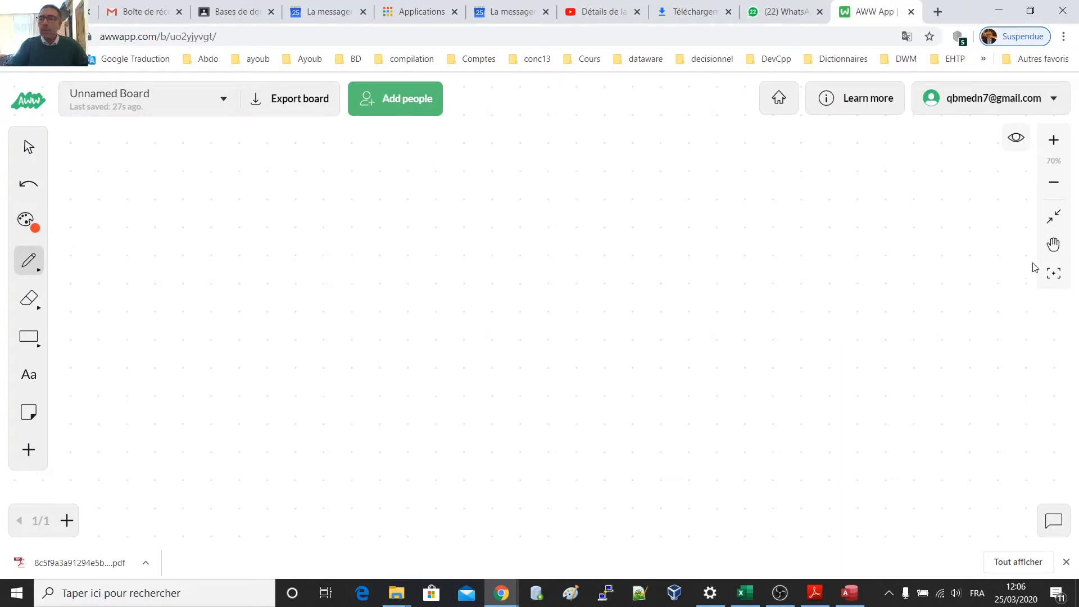
pyautogui.click(1054, 141)
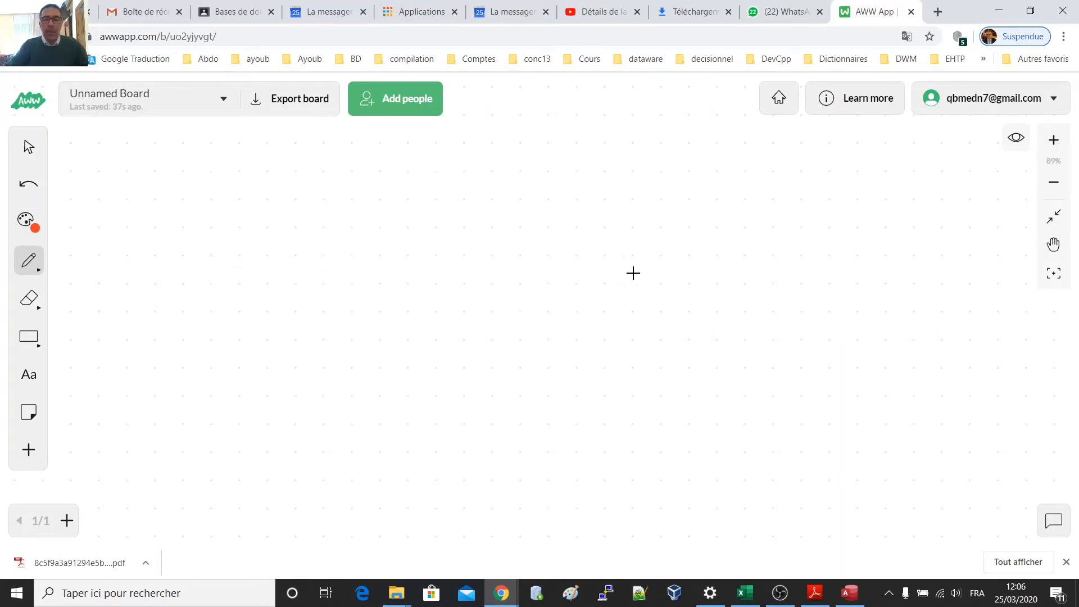
pyautogui.moveTo(633, 273)
pyautogui.mouseDown()
pyautogui.moveTo(686, 278)
pyautogui.moveTo(633, 355)
pyautogui.mouseUp()
pyautogui.moveTo(751, 325); pyautogui.dragTo(758, 357)
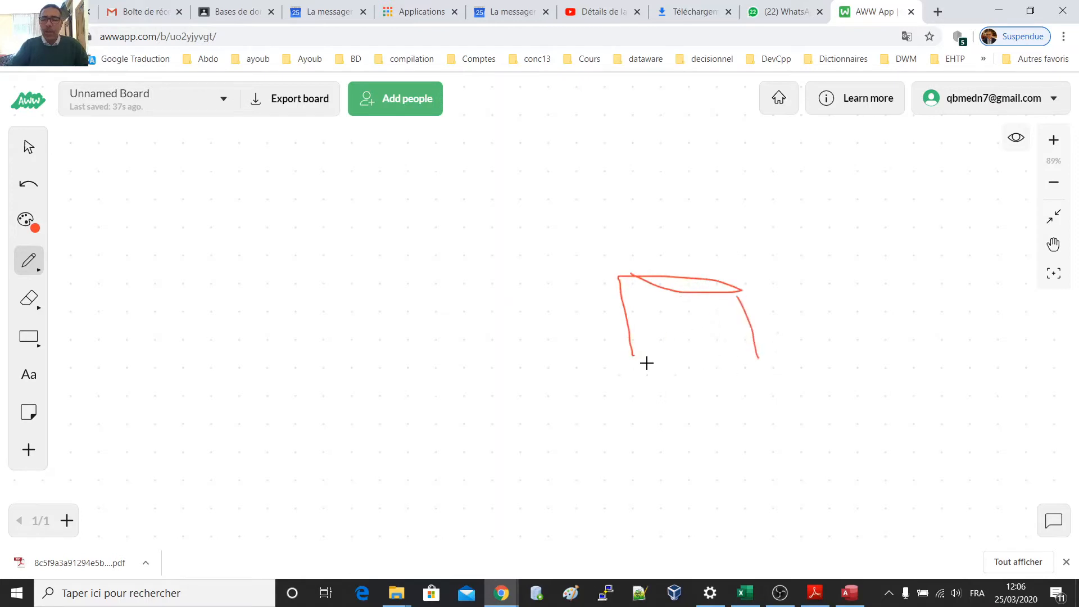
pyautogui.moveTo(621, 358); pyautogui.dragTo(745, 363)
pyautogui.moveTo(463, 205)
pyautogui.mouseDown()
pyautogui.moveTo(472, 456)
pyautogui.moveTo(463, 264)
pyautogui.moveTo(517, 214)
pyautogui.moveTo(520, 455)
pyautogui.moveTo(468, 467)
pyautogui.mouseUp()
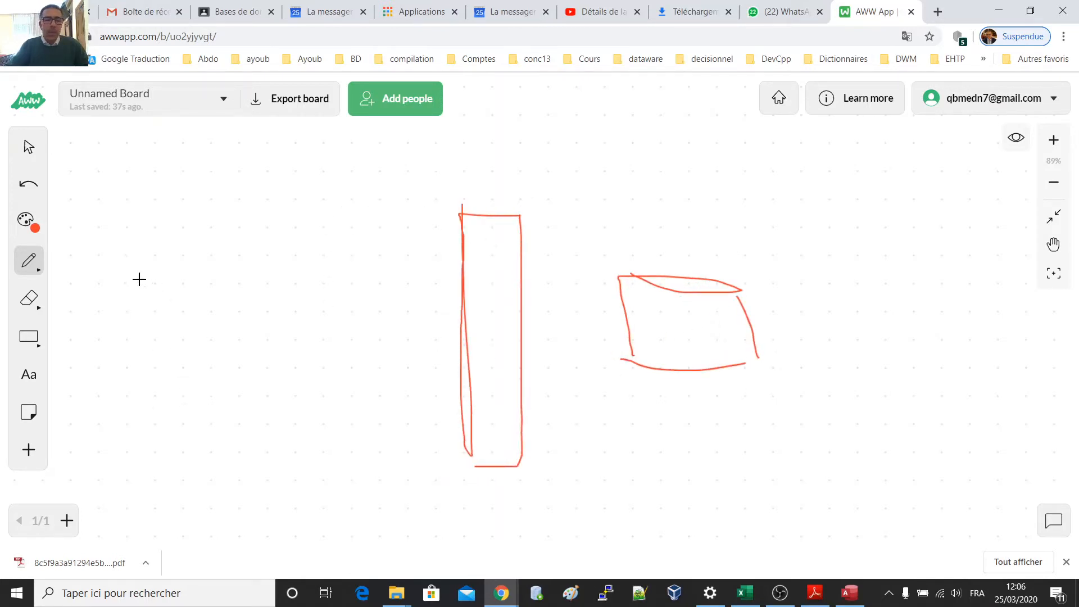
# Draw a stick figure at the far left and a slanted screen panel beside it, with a dividing line near the panel's upper edge.
pyautogui.moveTo(87, 274)
pyautogui.mouseDown()
pyautogui.moveTo(99, 286)
pyautogui.moveTo(102, 270)
pyautogui.moveTo(90, 348)
pyautogui.moveTo(112, 339)
pyautogui.mouseUp()
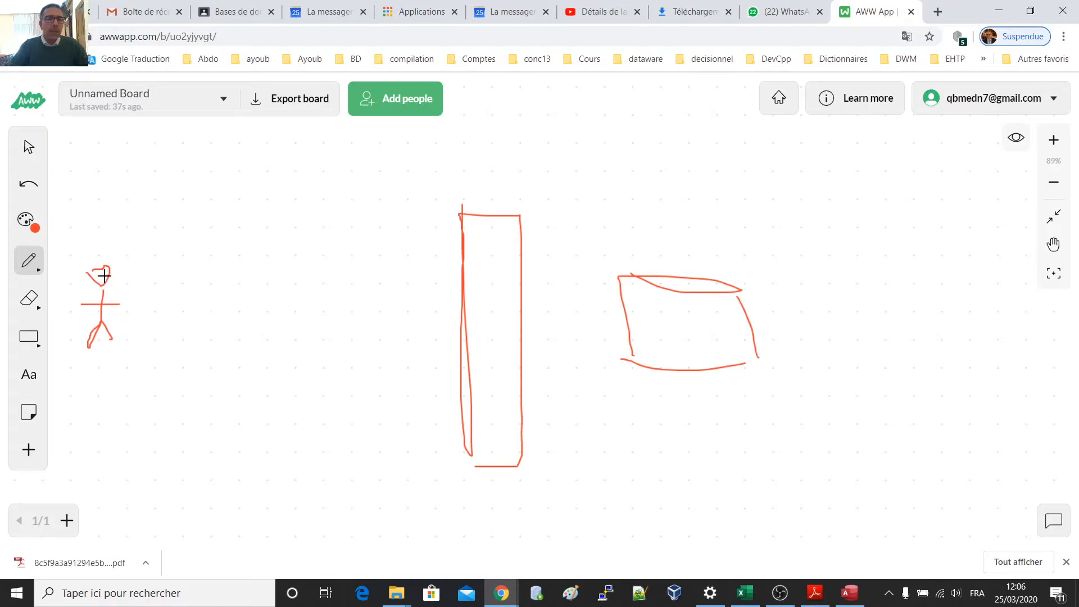
pyautogui.moveTo(94, 286)
pyautogui.mouseDown()
pyautogui.moveTo(110, 260)
pyautogui.moveTo(82, 262)
pyautogui.mouseUp()
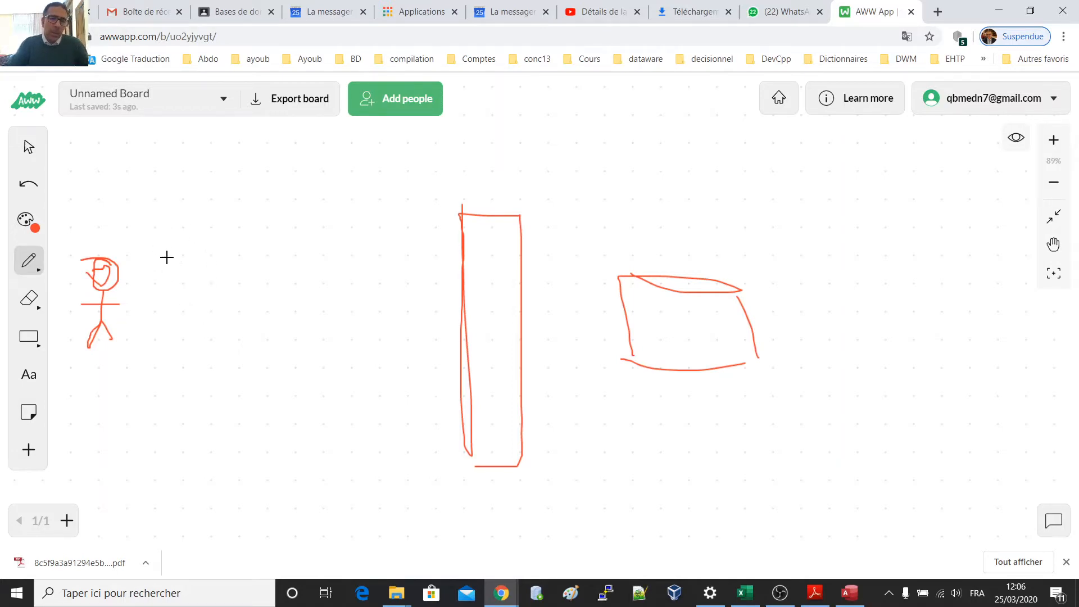
pyautogui.moveTo(157, 224)
pyautogui.mouseDown()
pyautogui.moveTo(230, 310)
pyautogui.moveTo(227, 417)
pyautogui.mouseUp()
pyautogui.moveTo(159, 220)
pyautogui.mouseDown()
pyautogui.moveTo(157, 382)
pyautogui.moveTo(214, 439)
pyautogui.mouseUp()
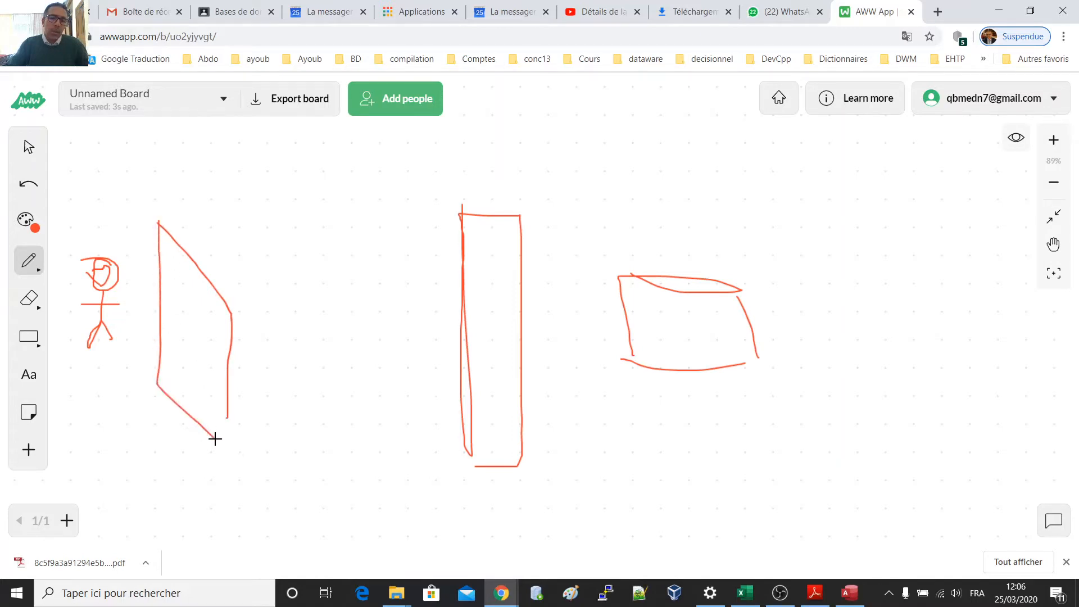
pyautogui.moveTo(161, 262); pyautogui.dragTo(228, 345)
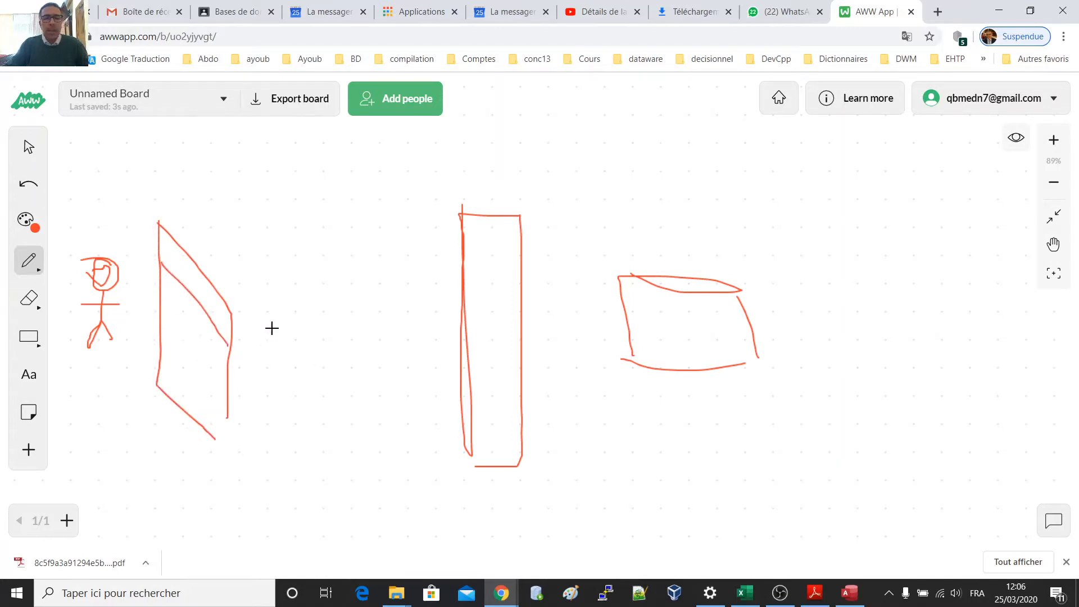
# Draw pairs of opposite arrows linking the stick figure, the screen panel, the tall rectangle and the database cylinder.
pyautogui.moveTo(131, 323)
pyautogui.mouseDown()
pyautogui.moveTo(178, 322)
pyautogui.moveTo(192, 351)
pyautogui.moveTo(128, 342)
pyautogui.mouseUp()
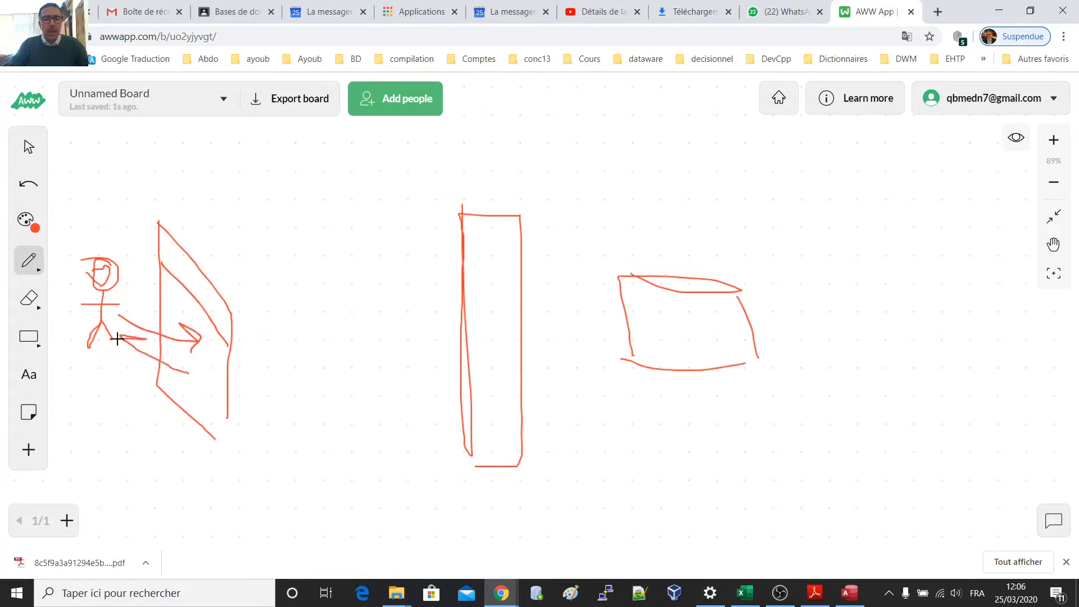
pyautogui.moveTo(212, 303)
pyautogui.mouseDown()
pyautogui.moveTo(363, 296)
pyautogui.moveTo(450, 306)
pyautogui.moveTo(436, 296)
pyautogui.moveTo(427, 324)
pyautogui.moveTo(263, 356)
pyautogui.moveTo(253, 369)
pyautogui.mouseUp()
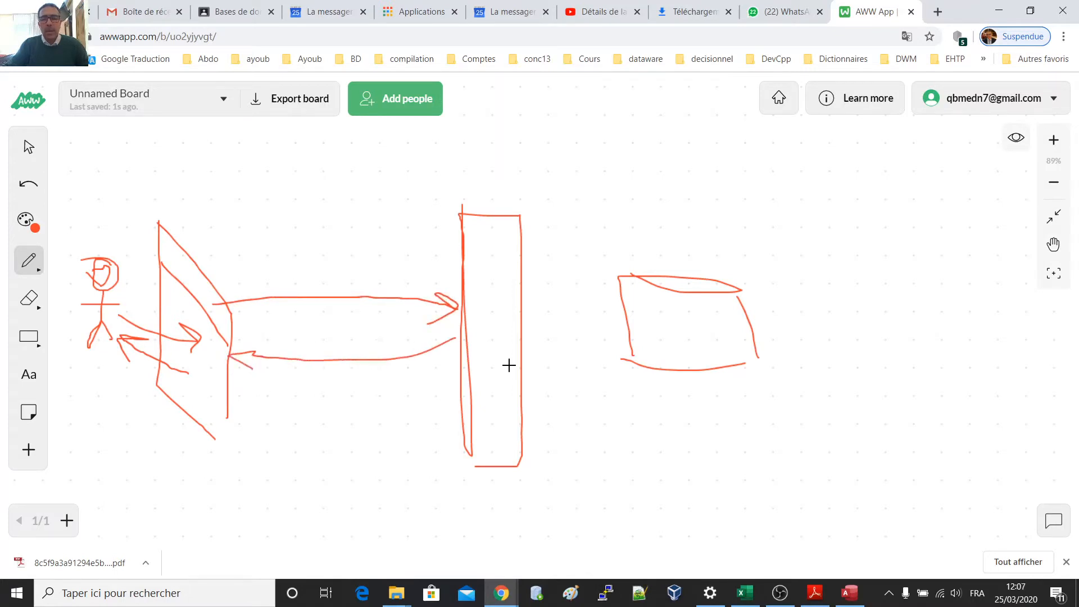
pyautogui.moveTo(513, 311)
pyautogui.mouseDown()
pyautogui.moveTo(635, 315)
pyautogui.moveTo(621, 334)
pyautogui.moveTo(502, 365)
pyautogui.mouseUp()
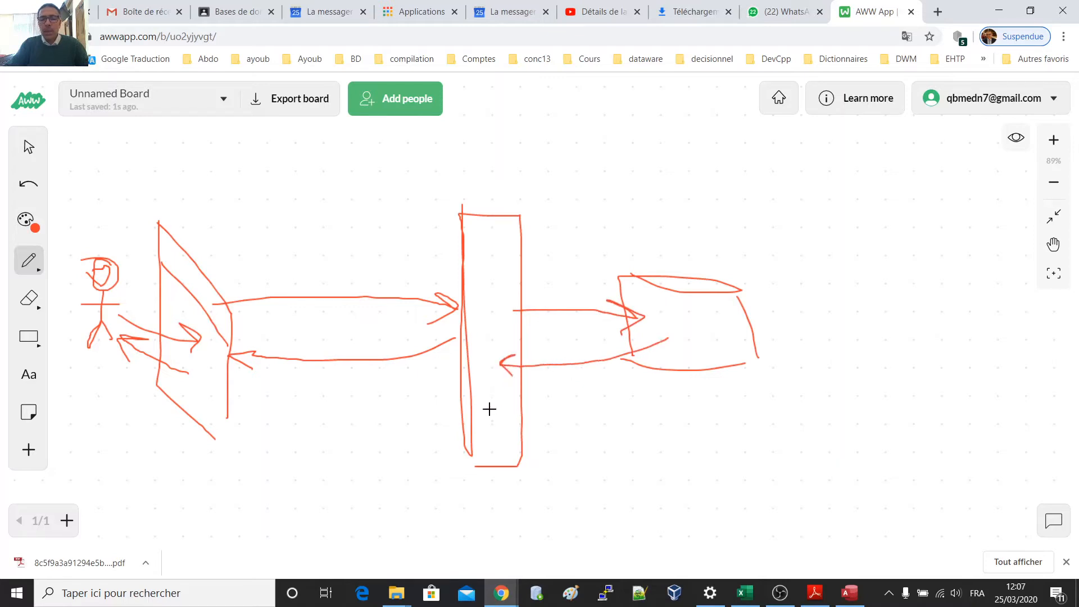
# Label the tall rectangle "Access" and the cylinder "BDD", and write "Rr" above the stick figure and "E" below it.
pyautogui.moveTo(489, 405)
pyautogui.mouseDown()
pyautogui.moveTo(510, 424)
pyautogui.moveTo(575, 412)
pyautogui.moveTo(593, 430)
pyautogui.mouseUp()
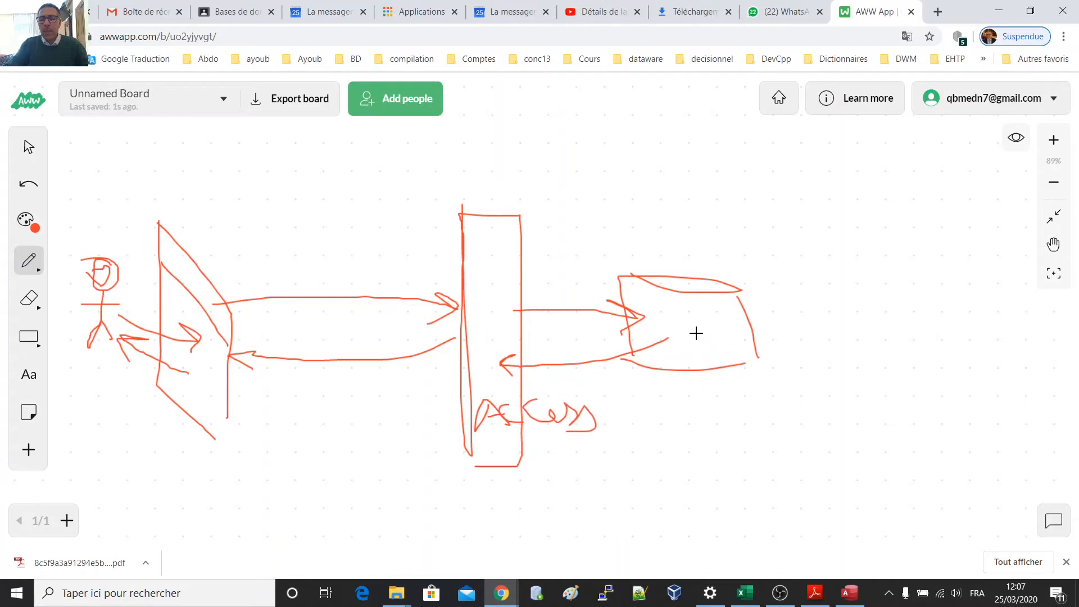
pyautogui.moveTo(684, 364)
pyautogui.mouseDown()
pyautogui.moveTo(686, 329)
pyautogui.moveTo(715, 363)
pyautogui.moveTo(746, 368)
pyautogui.moveTo(719, 373)
pyautogui.mouseUp()
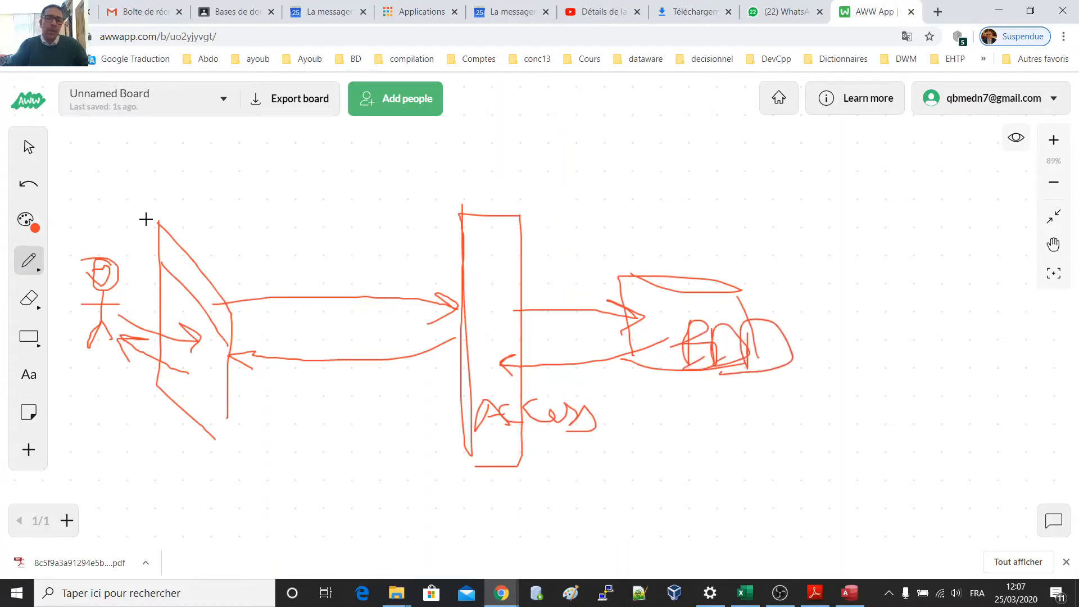
pyautogui.moveTo(84, 216)
pyautogui.mouseDown()
pyautogui.moveTo(79, 174)
pyautogui.moveTo(101, 208)
pyautogui.moveTo(146, 200)
pyautogui.mouseUp()
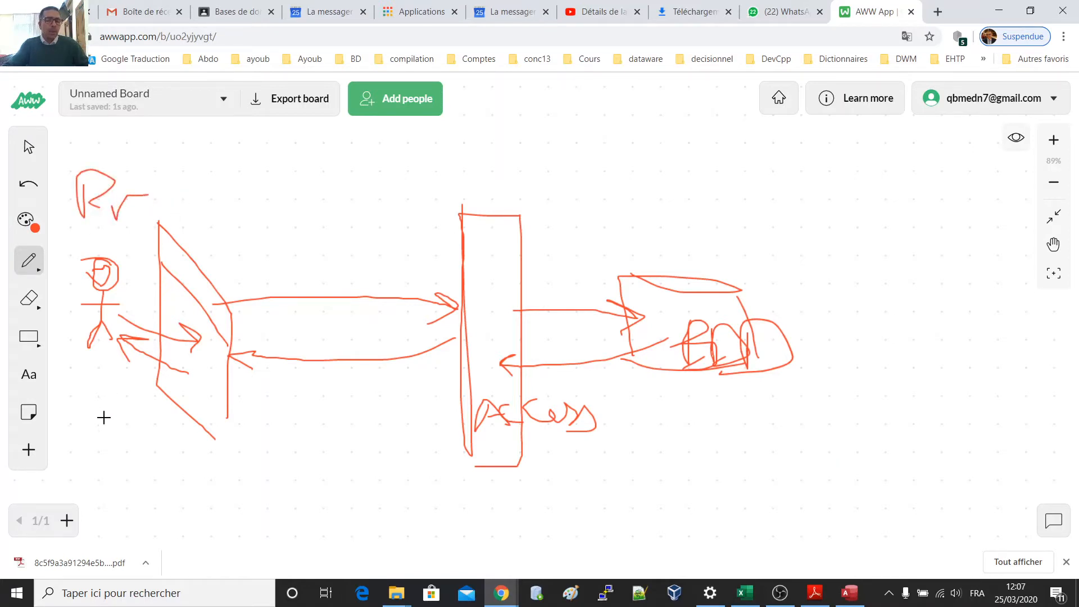
pyautogui.moveTo(87, 383)
pyautogui.mouseDown()
pyautogui.moveTo(122, 420)
pyautogui.moveTo(121, 382)
pyautogui.mouseUp()
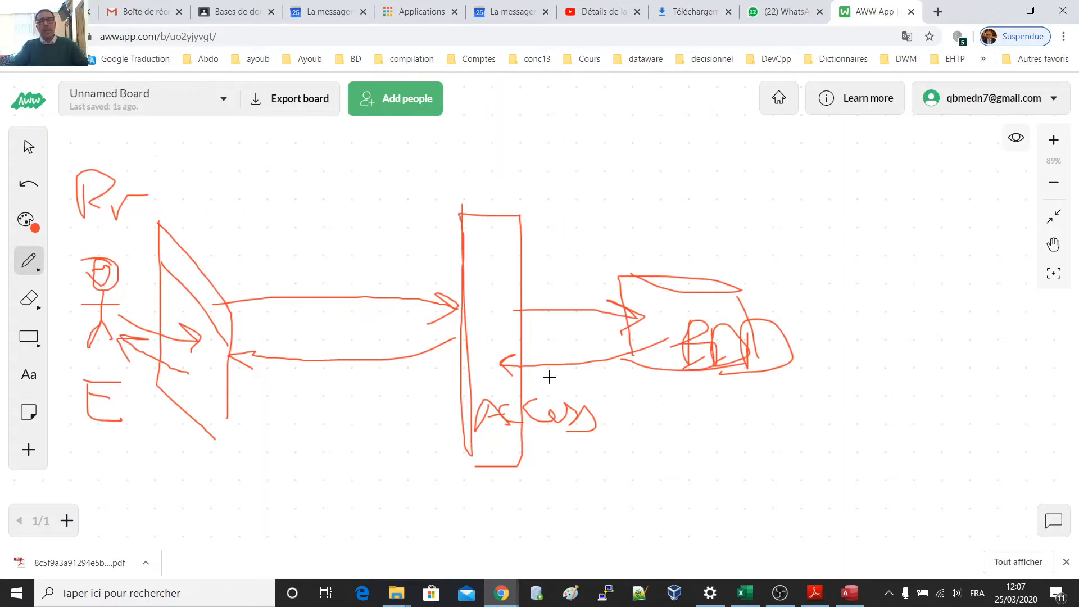
# Write "SQL" above the tall Access rectangle and cross it out with two diagonal strokes.
pyautogui.moveTo(489, 144); pyautogui.dragTo(462, 201)
pyautogui.moveTo(528, 145); pyautogui.dragTo(527, 146)
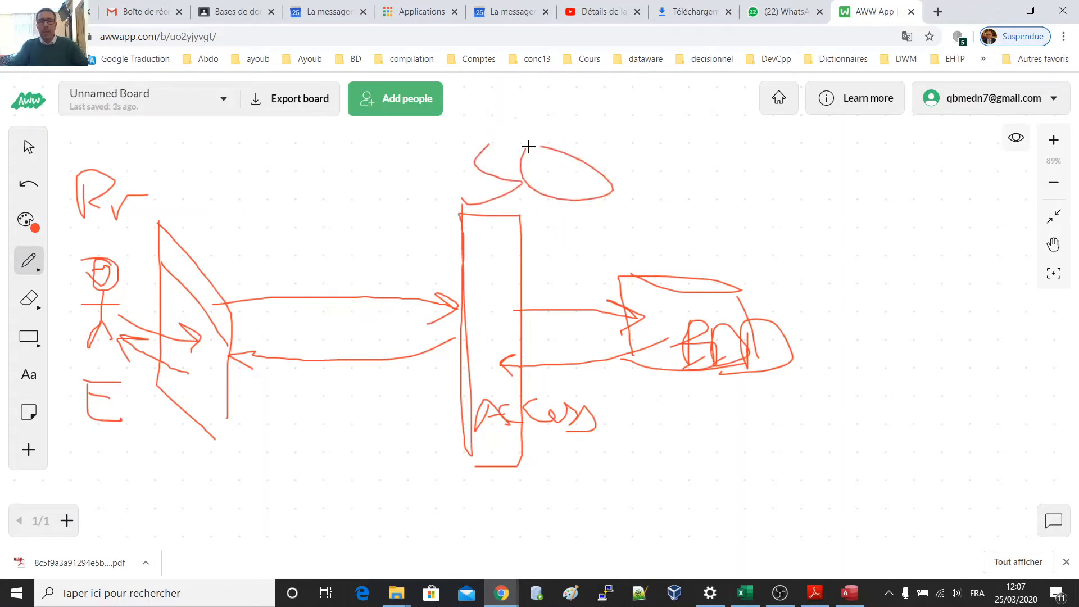
pyautogui.moveTo(554, 188); pyautogui.dragTo(590, 224)
pyautogui.moveTo(618, 148)
pyautogui.mouseDown()
pyautogui.moveTo(676, 210)
pyautogui.moveTo(719, 211)
pyautogui.mouseUp()
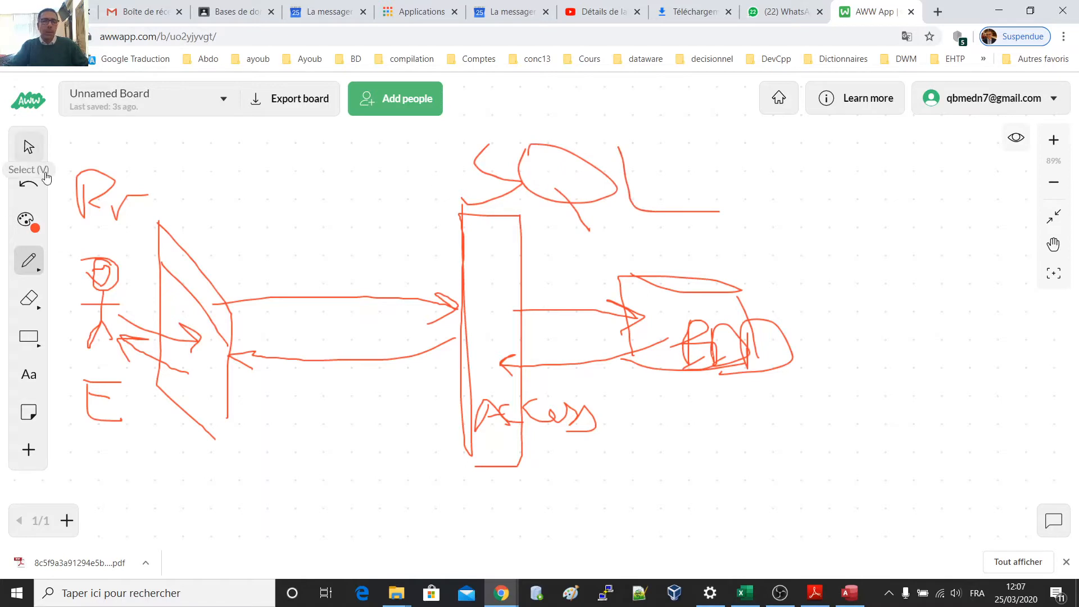
pyautogui.moveTo(637, 126); pyautogui.dragTo(495, 197)
pyautogui.moveTo(500, 137); pyautogui.dragTo(685, 292)
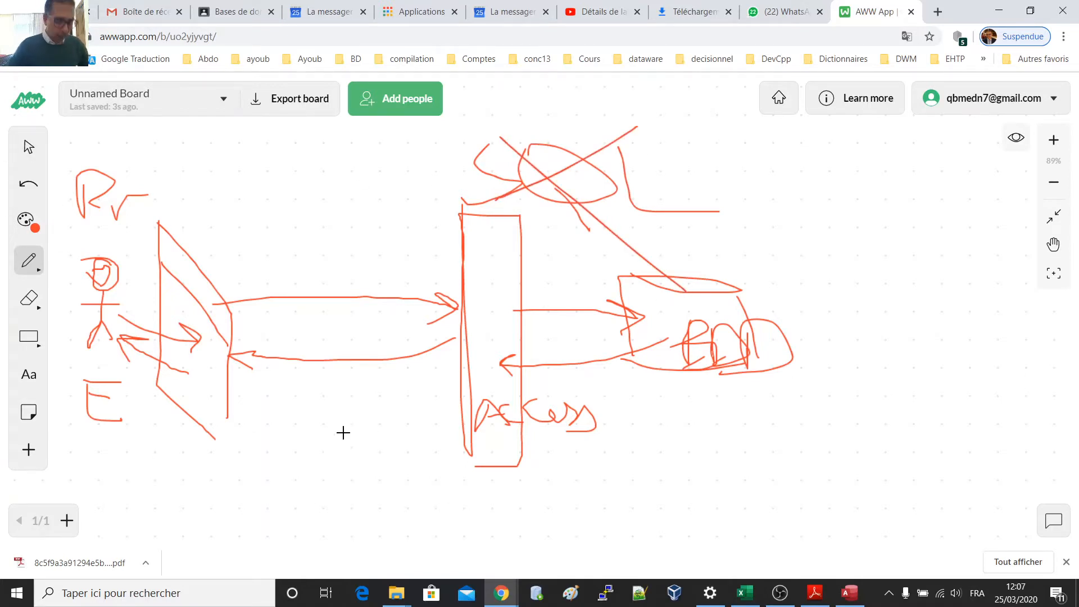
# Switch to Access, open the database's relationships diagram and reposition its window to bring the PRODUIT table into view.
pyautogui.hotkey('alt', 'Tab')
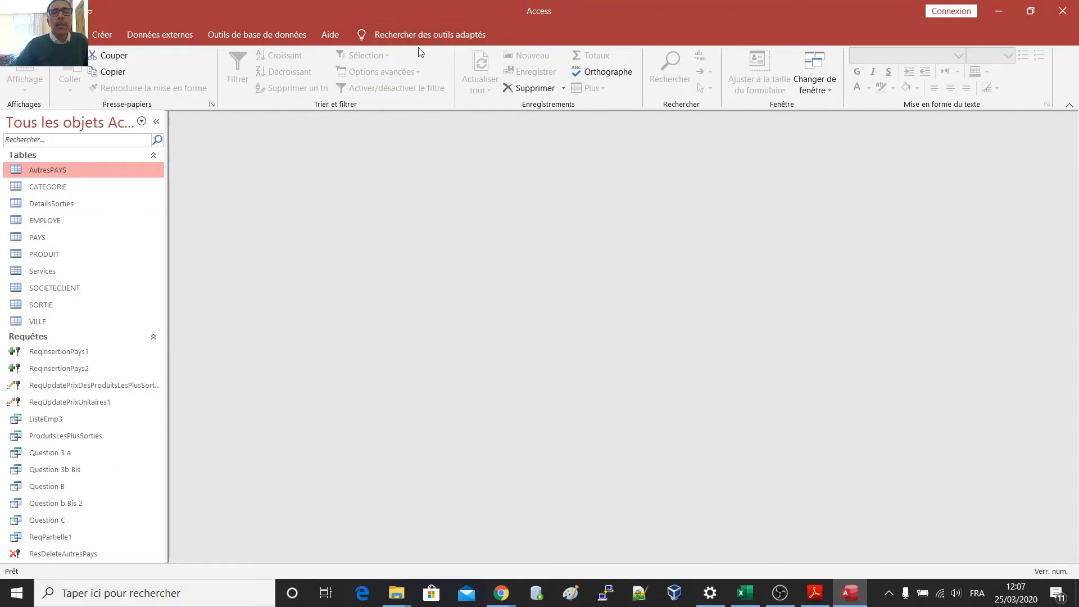
pyautogui.click(257, 33)
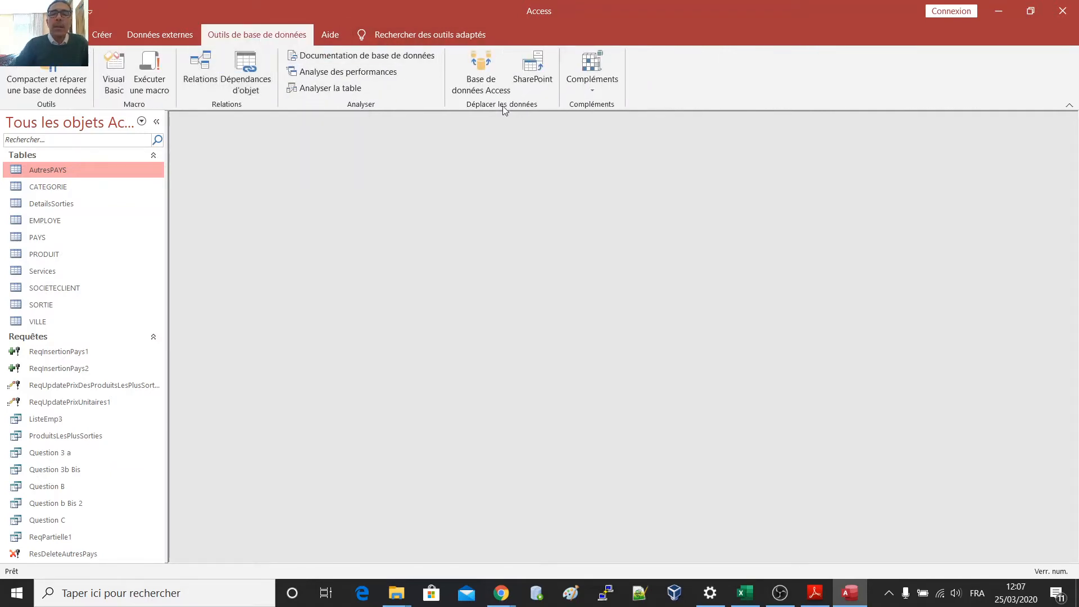
pyautogui.click(200, 70)
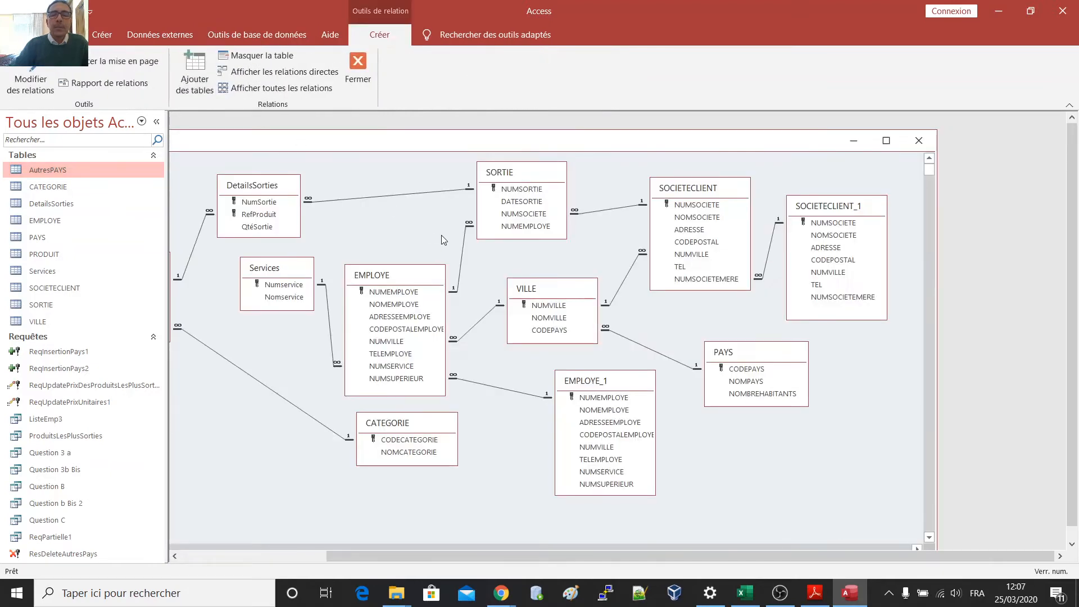
pyautogui.moveTo(368, 151); pyautogui.dragTo(478, 133)
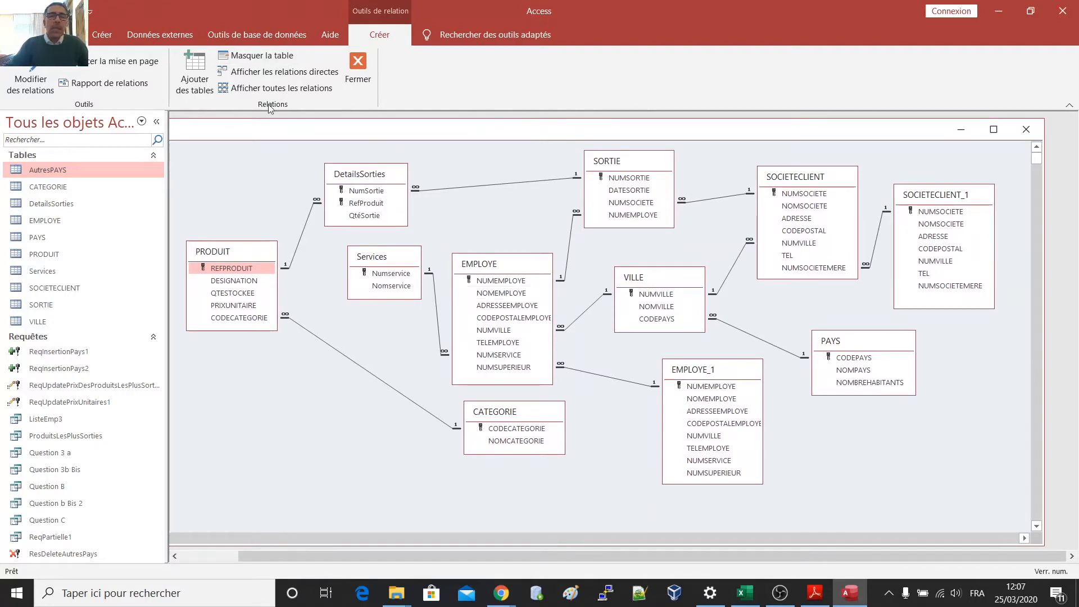
# Move the CATEGORIE table closer to PRODUIT in the relationships diagram and shift PRODUIT slightly down.
pyautogui.moveTo(493, 430); pyautogui.dragTo(432, 430)
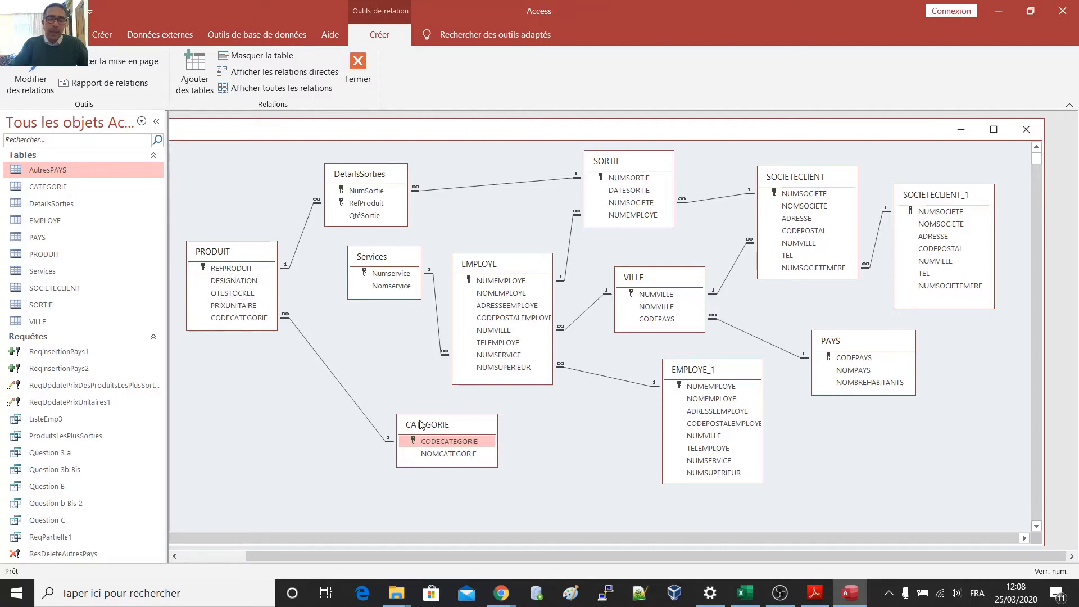
pyautogui.moveTo(407, 437); pyautogui.dragTo(402, 433)
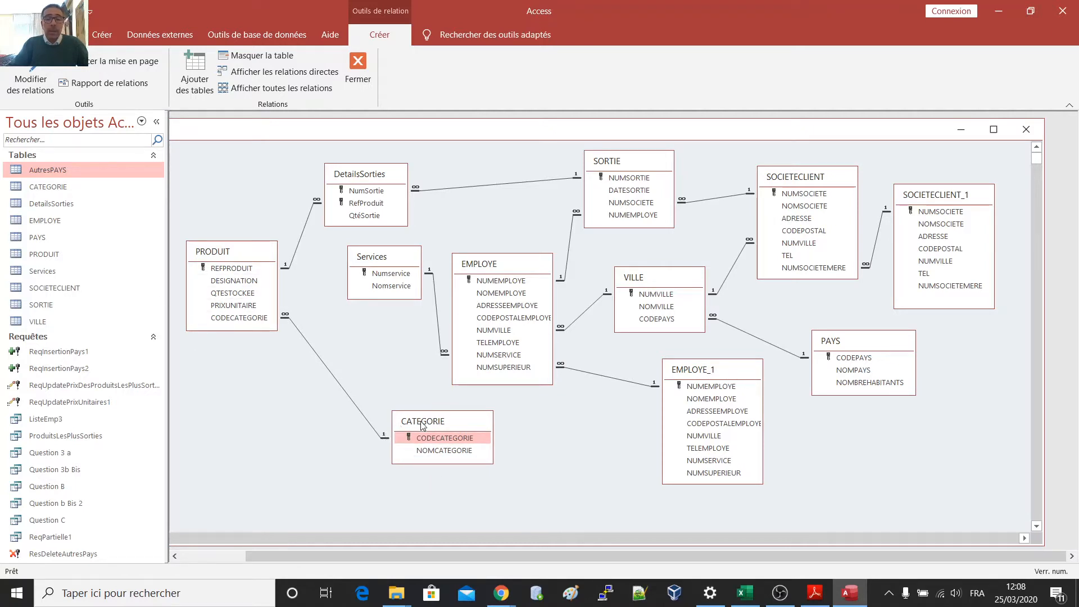
pyautogui.moveTo(423, 424); pyautogui.dragTo(382, 405)
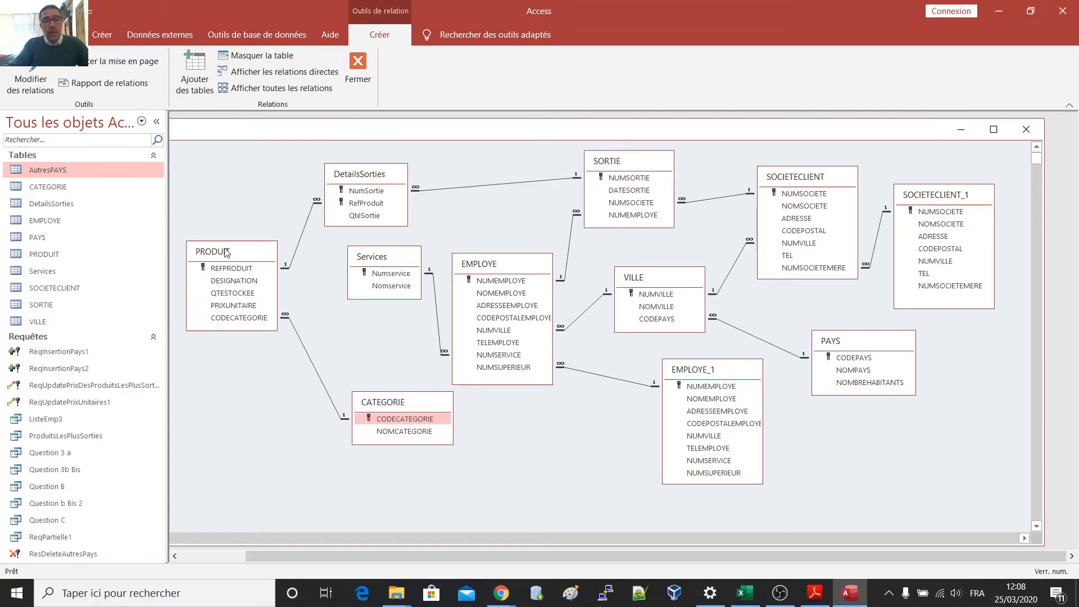
pyautogui.moveTo(227, 252); pyautogui.dragTo(223, 270)
pyautogui.moveTo(394, 406); pyautogui.dragTo(386, 420)
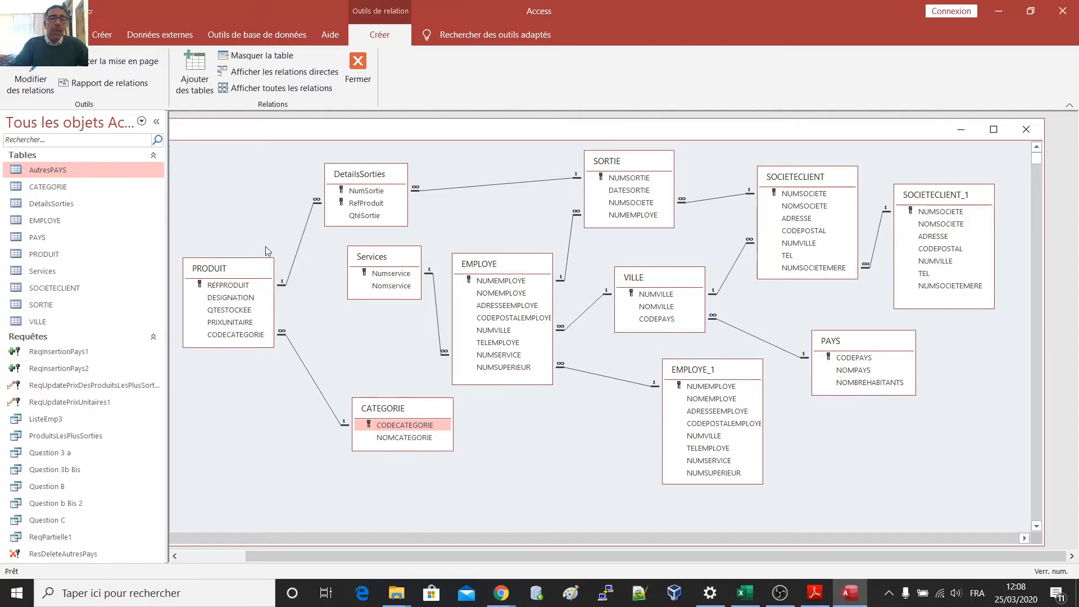
# Point out the PRODUIT–CATEGORIE link by selecting CODECATEGORIE in PRODUIT and repositioning the CATEGORIE table below EMPLOYE.
pyautogui.click(99, 37)
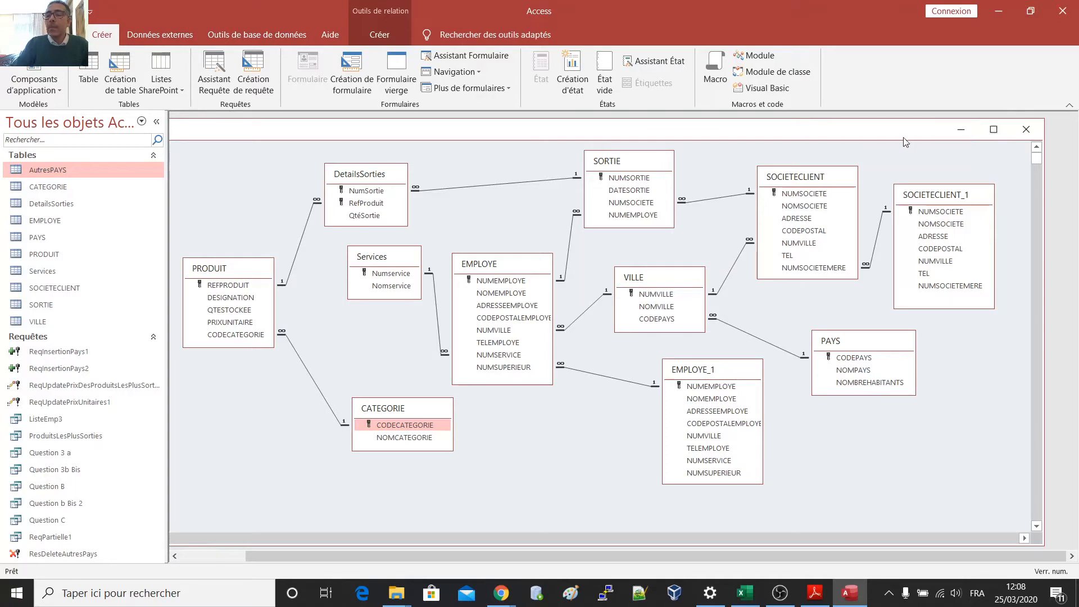
pyautogui.moveTo(904, 119); pyautogui.dragTo(904, 113)
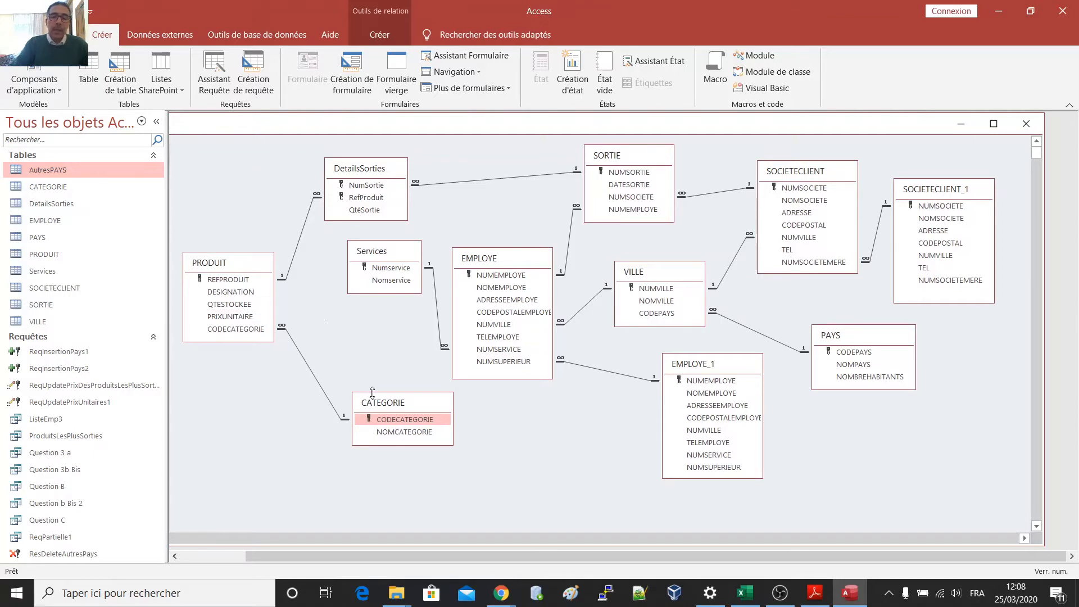
pyautogui.moveTo(372, 391); pyautogui.dragTo(389, 401)
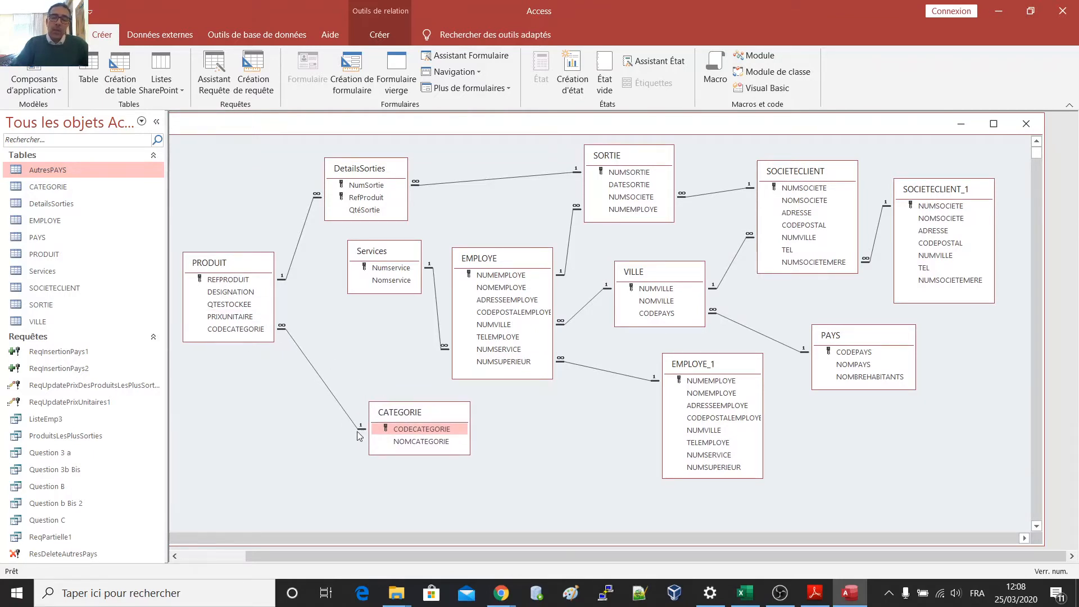
pyautogui.moveTo(401, 416); pyautogui.dragTo(413, 423)
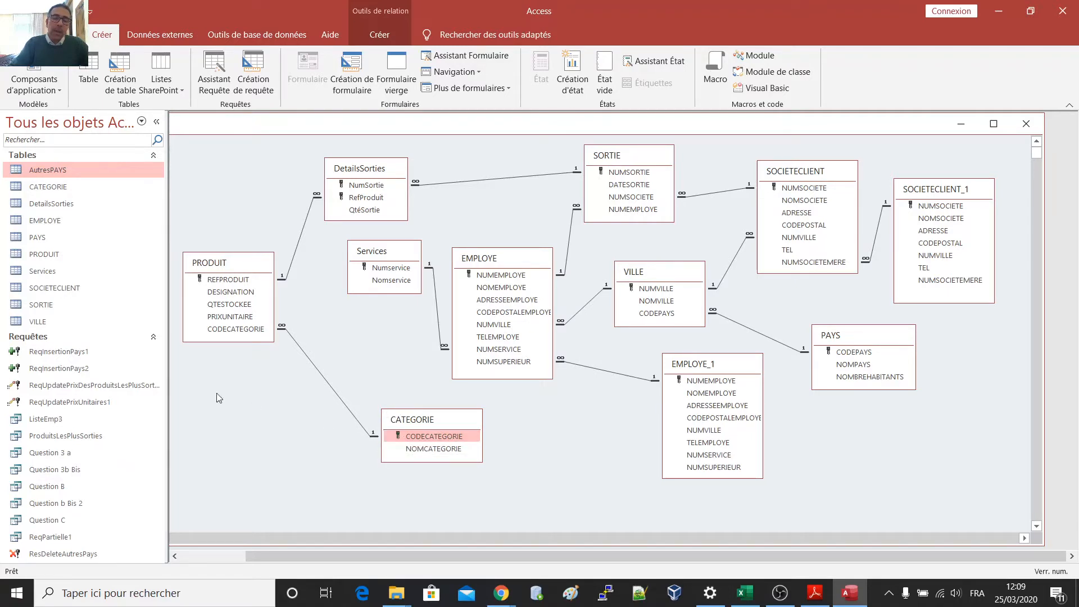
pyautogui.click(228, 331)
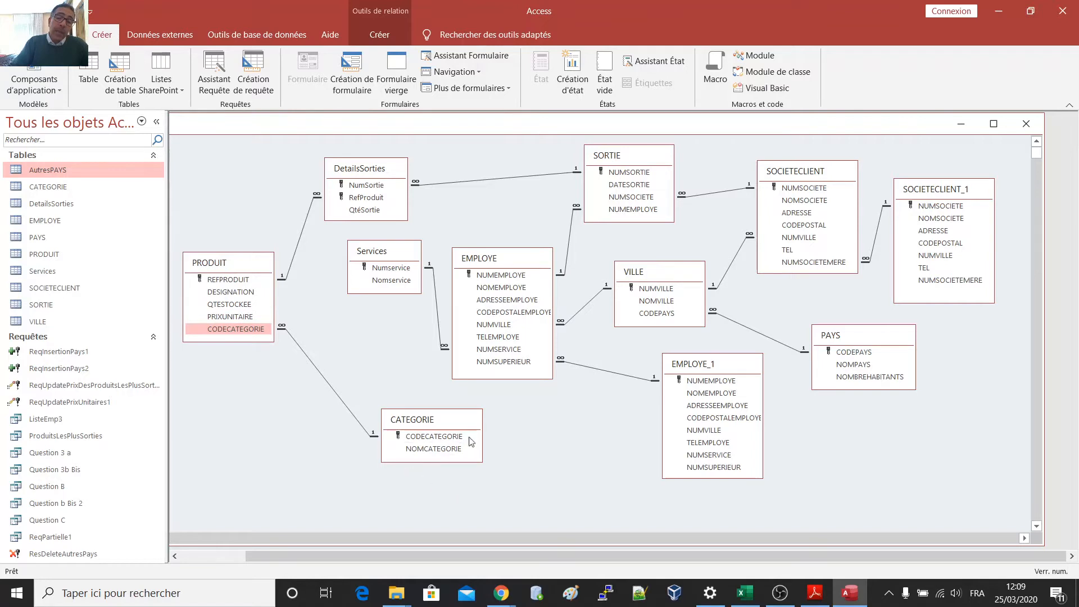
pyautogui.moveTo(430, 423); pyautogui.dragTo(461, 442)
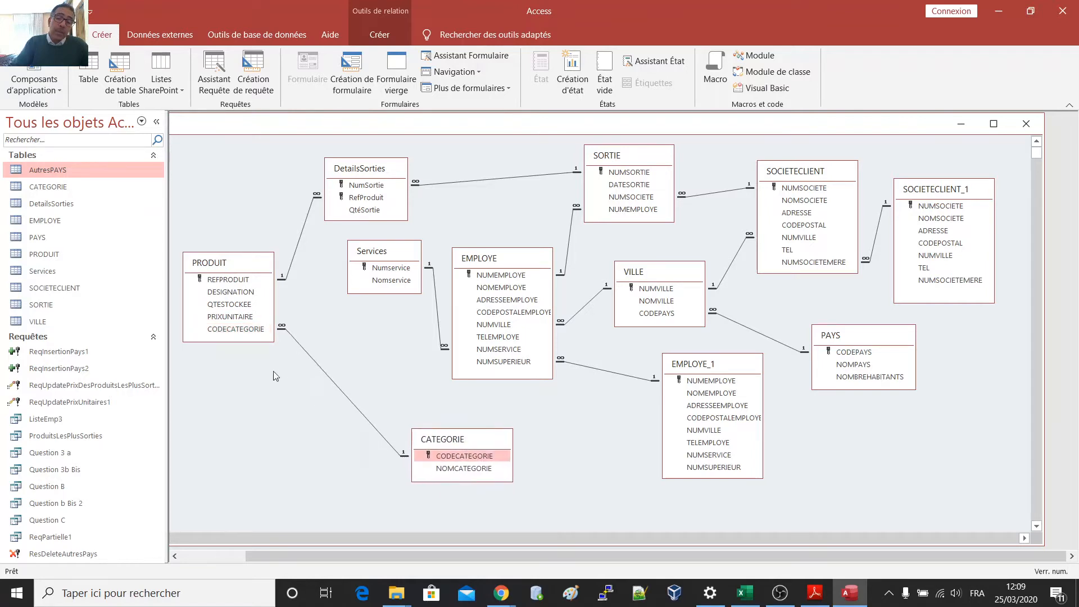
pyautogui.click(220, 330)
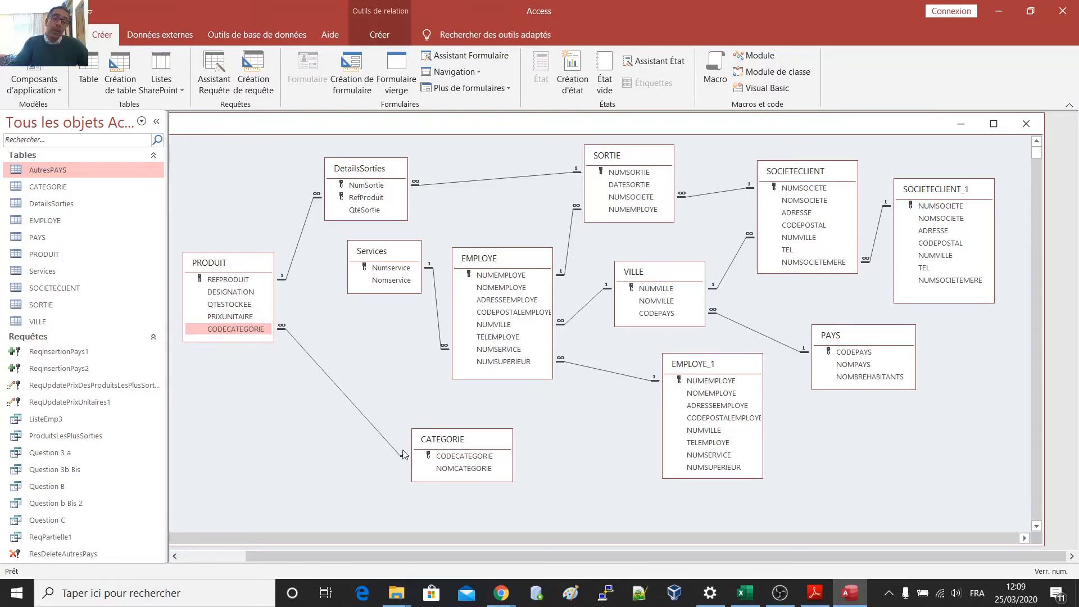
pyautogui.moveTo(441, 431)
pyautogui.mouseDown()
pyautogui.moveTo(480, 432)
pyautogui.moveTo(432, 410)
pyautogui.moveTo(447, 429)
pyautogui.mouseUp()
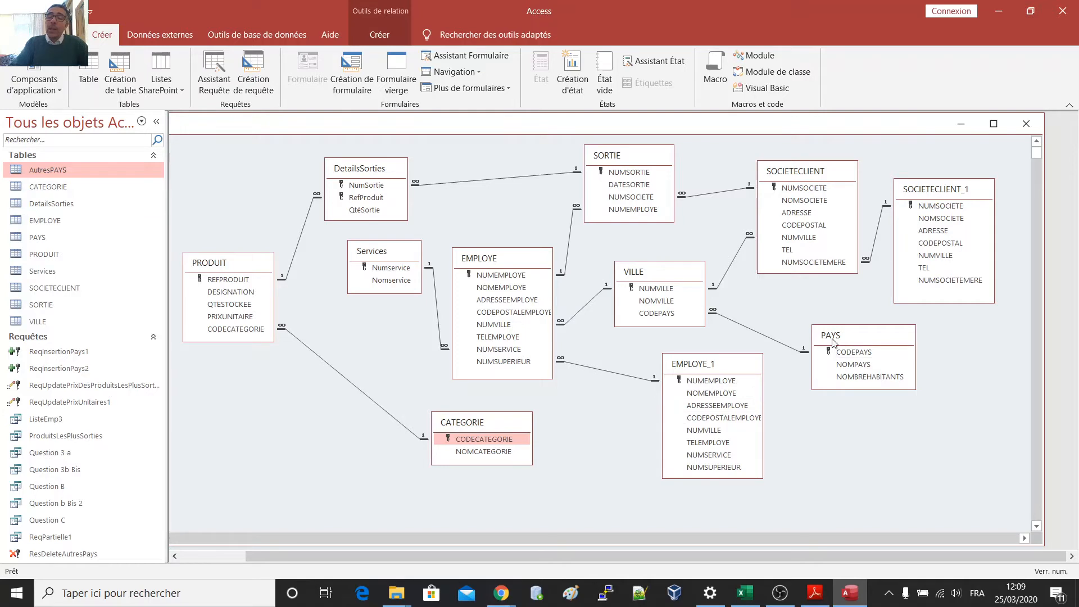
# Rearrange the PAYS, EMPLOYE_1, VILLE and CATEGORIE tables in the relationships diagram and select the CODEPAYS field in VILLE.
pyautogui.moveTo(832, 342); pyautogui.dragTo(831, 318)
pyautogui.moveTo(702, 369); pyautogui.dragTo(655, 396)
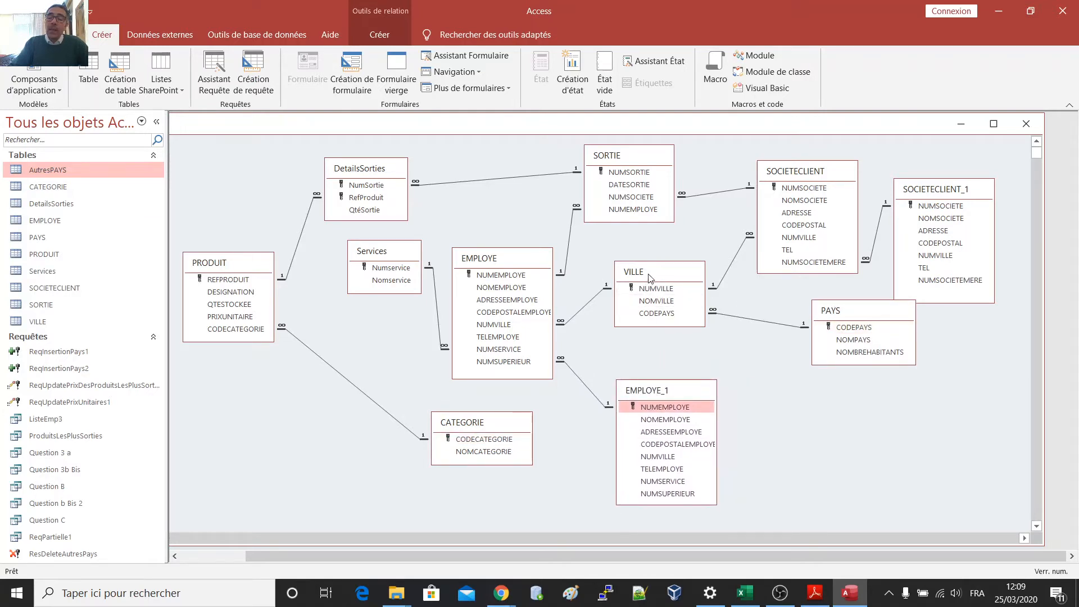
pyautogui.moveTo(649, 275); pyautogui.dragTo(654, 302)
pyautogui.moveTo(825, 313)
pyautogui.mouseDown()
pyautogui.moveTo(824, 332)
pyautogui.moveTo(807, 314)
pyautogui.mouseUp()
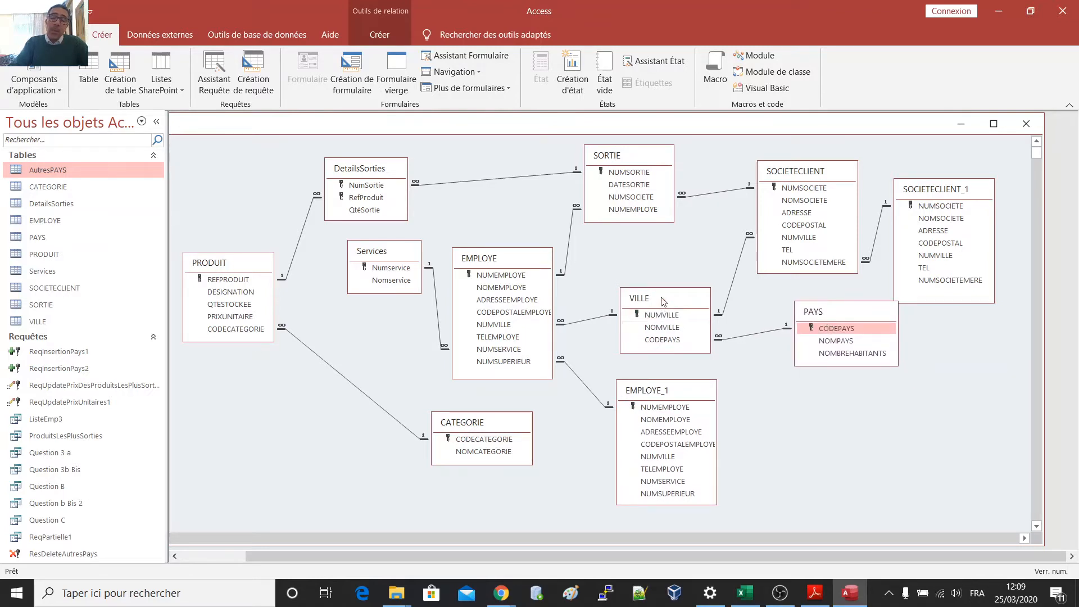
pyautogui.moveTo(660, 300); pyautogui.dragTo(652, 294)
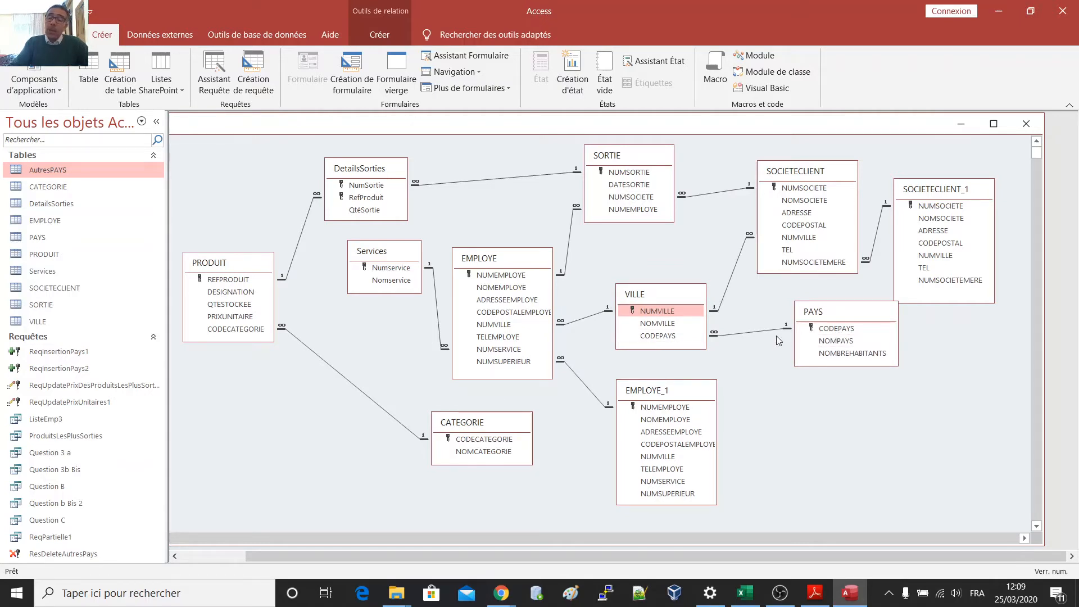
pyautogui.click(824, 326)
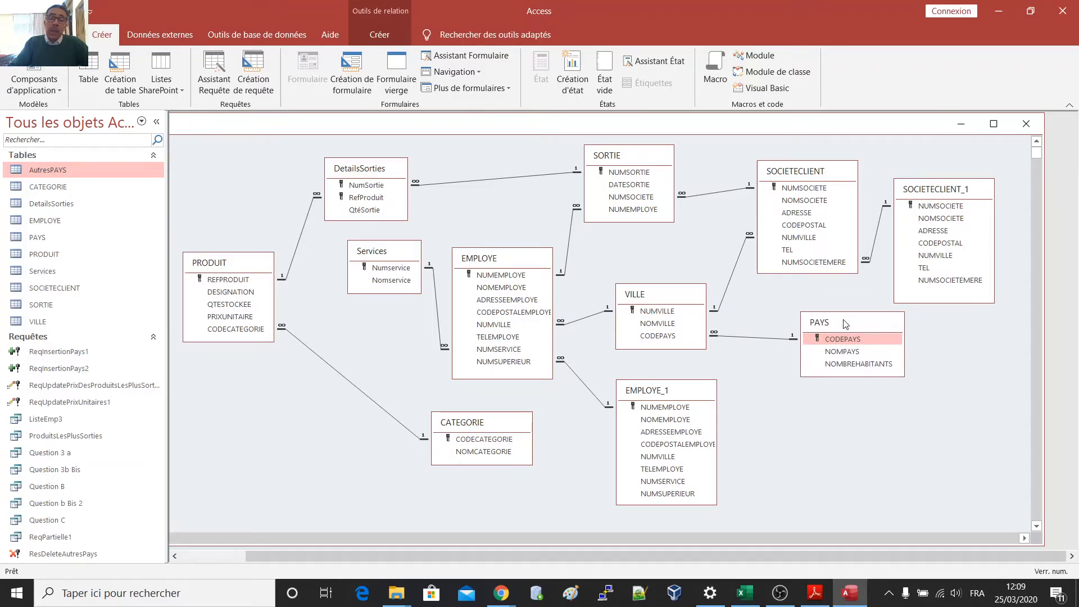
pyautogui.moveTo(845, 325); pyautogui.dragTo(826, 294)
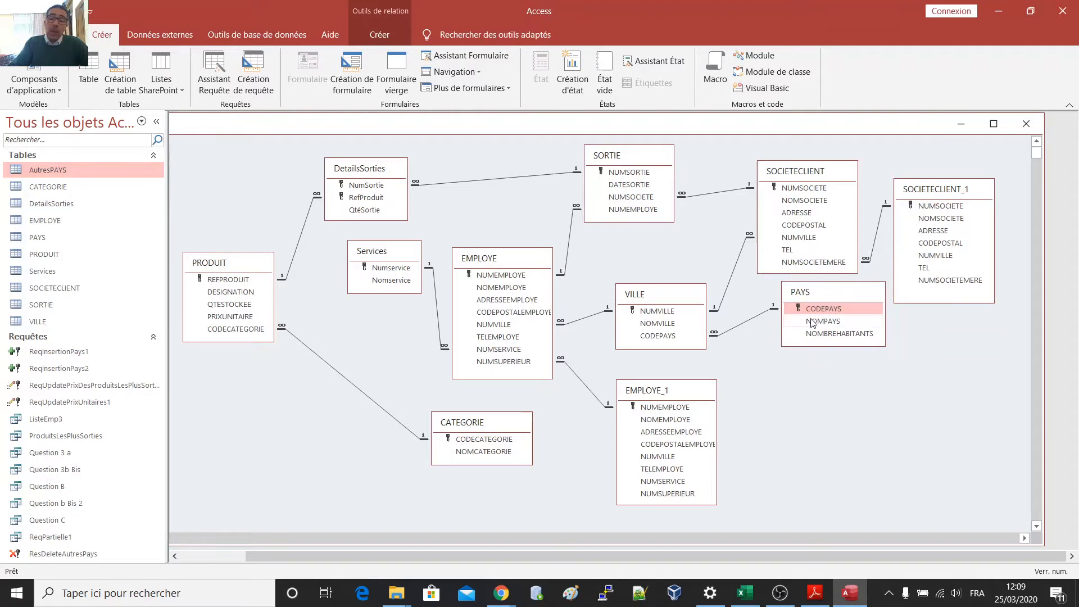
pyautogui.click(657, 336)
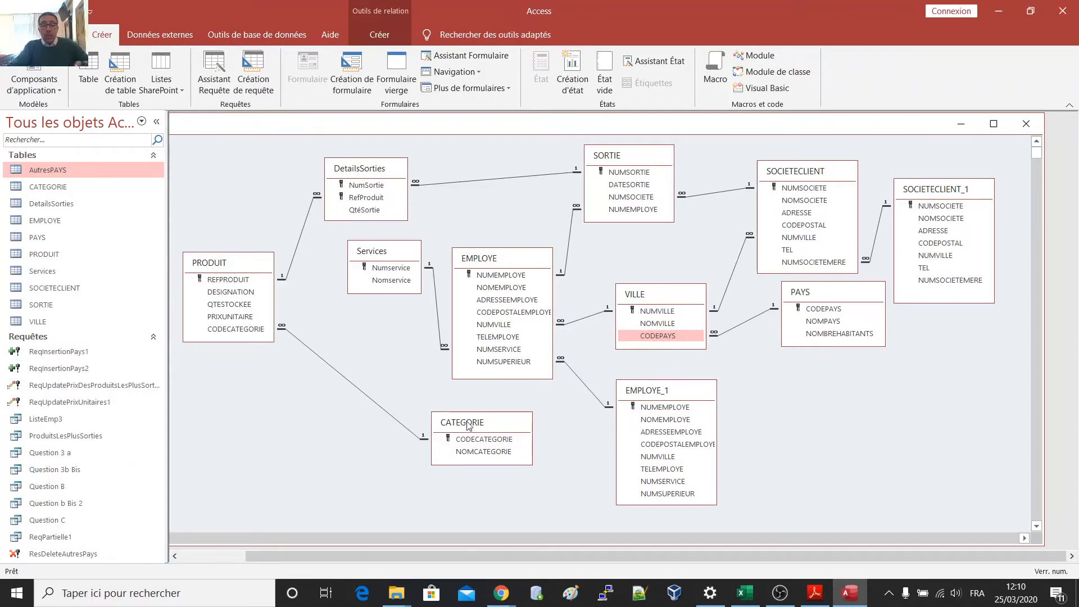
pyautogui.moveTo(468, 425)
pyautogui.mouseDown()
pyautogui.moveTo(466, 437)
pyautogui.moveTo(452, 410)
pyautogui.moveTo(451, 425)
pyautogui.mouseUp()
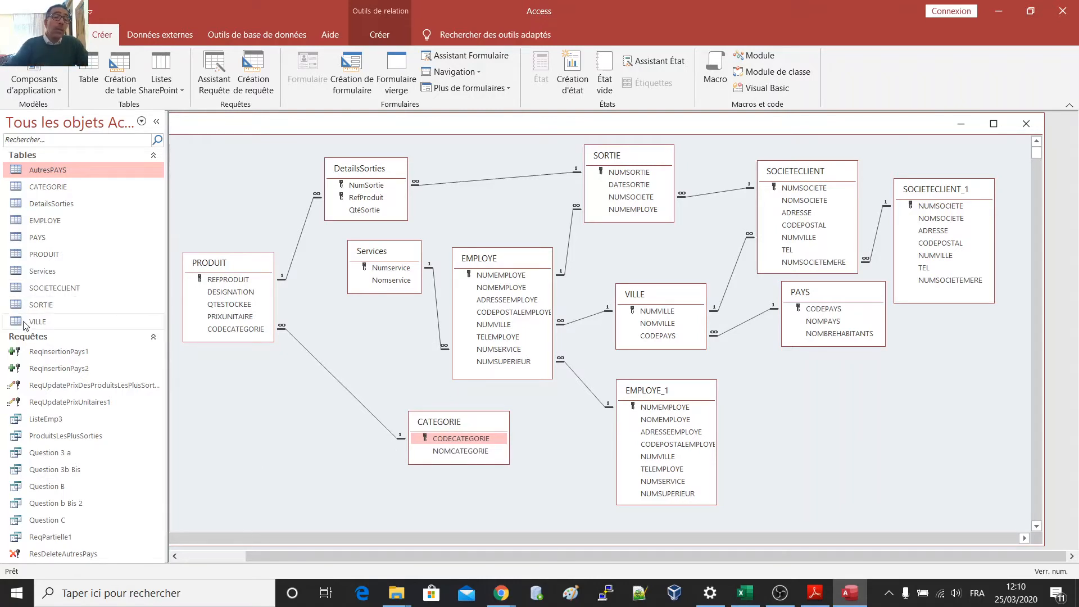
# Create a form from the CATEGORIE table and move its window toward the middle of the workspace.
pyautogui.click(57, 187)
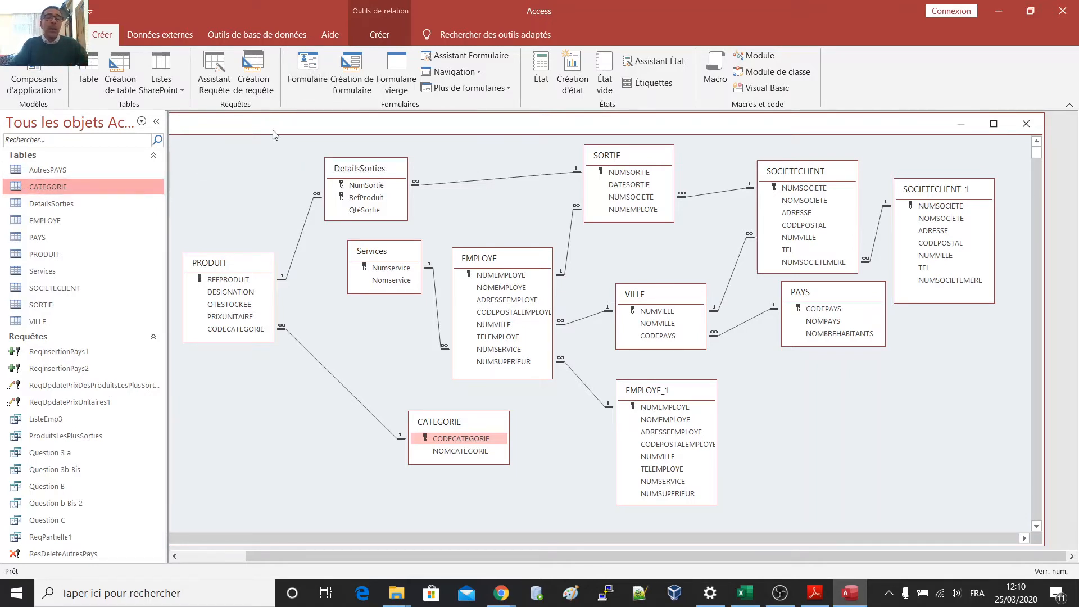
pyautogui.click(307, 66)
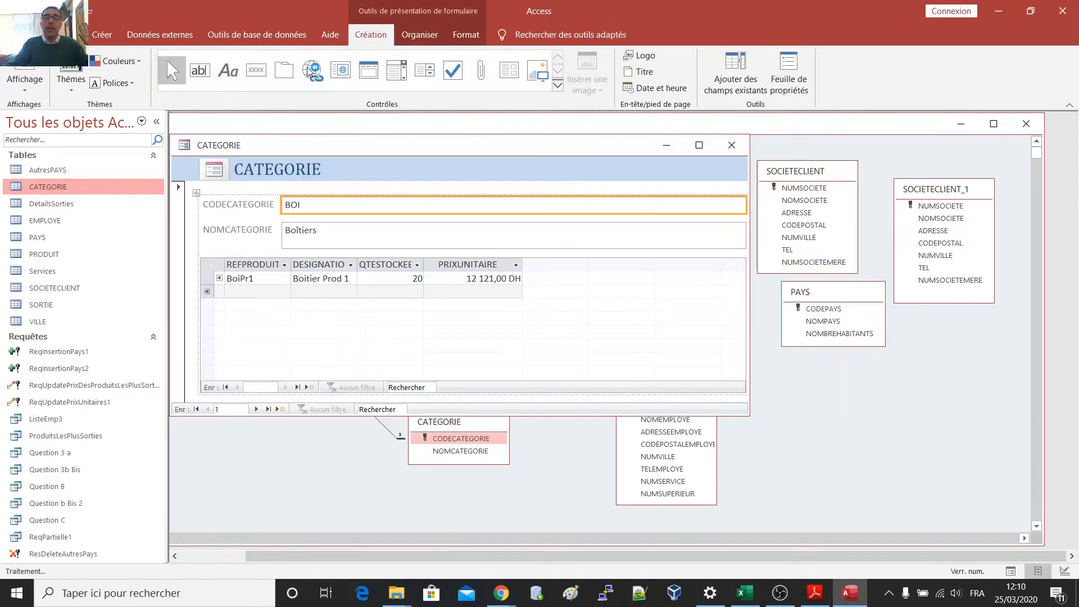
pyautogui.moveTo(536, 146); pyautogui.dragTo(595, 168)
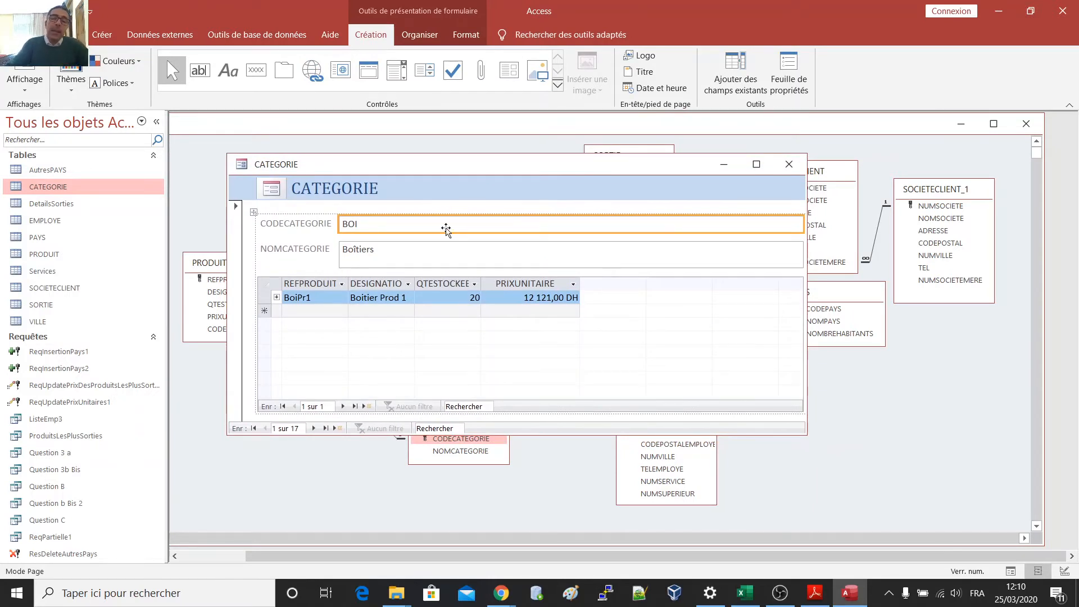
pyautogui.moveTo(458, 172); pyautogui.dragTo(536, 191)
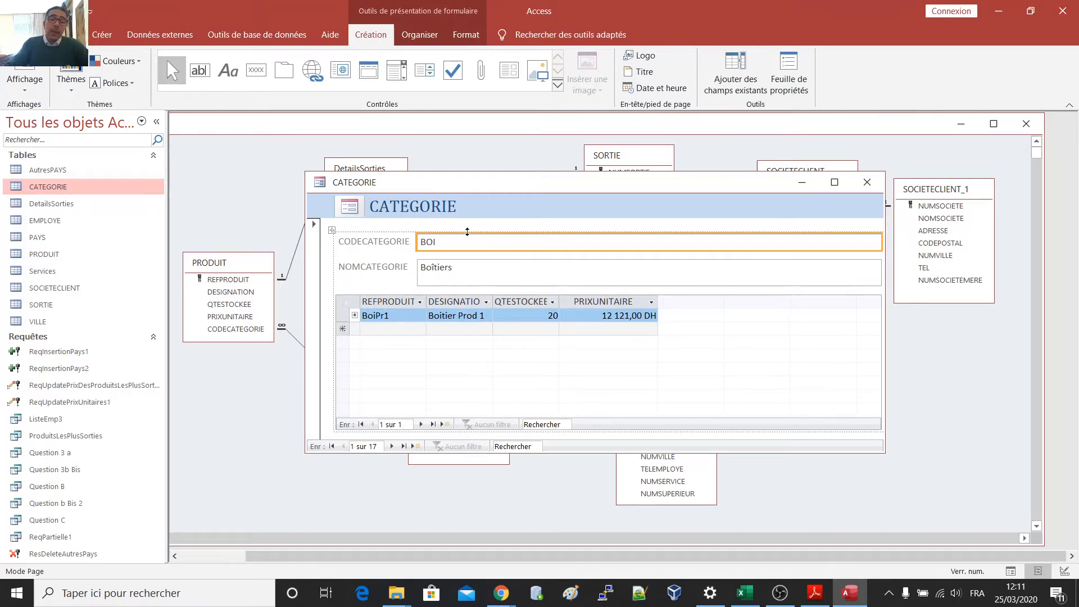
# Show the CATEGORIE form in Form view, then reposition and enlarge its window.
pyautogui.click(25, 69)
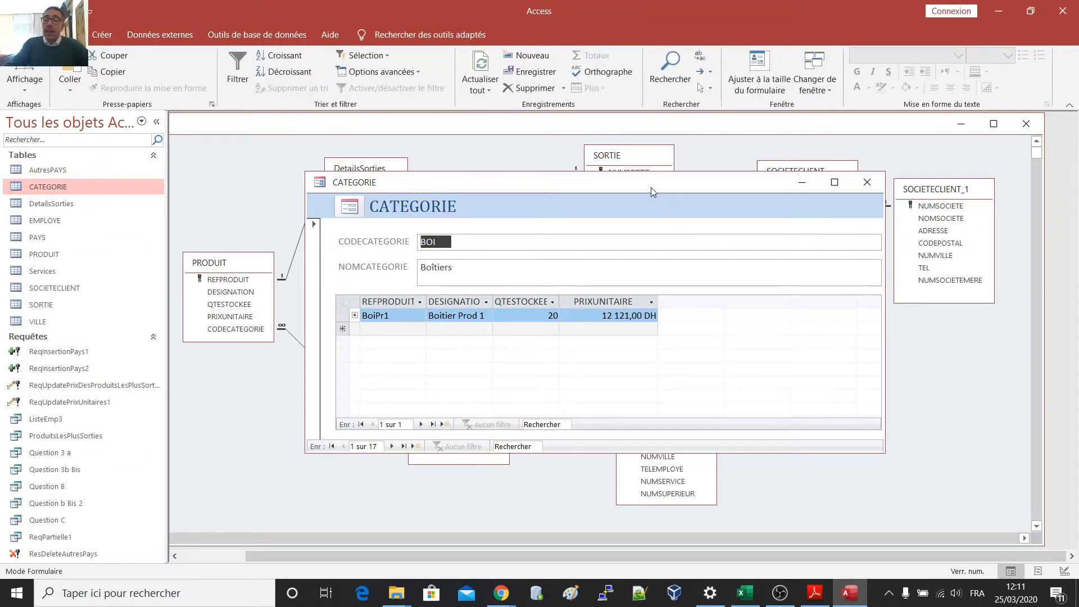
pyautogui.moveTo(650, 191); pyautogui.dragTo(617, 157)
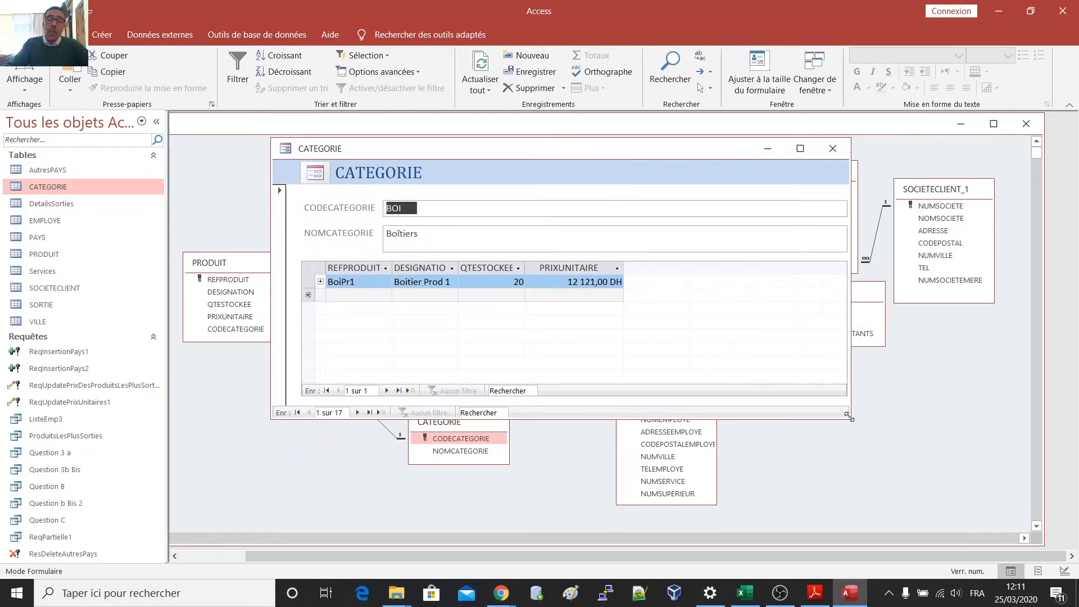
pyautogui.moveTo(849, 417); pyautogui.dragTo(897, 471)
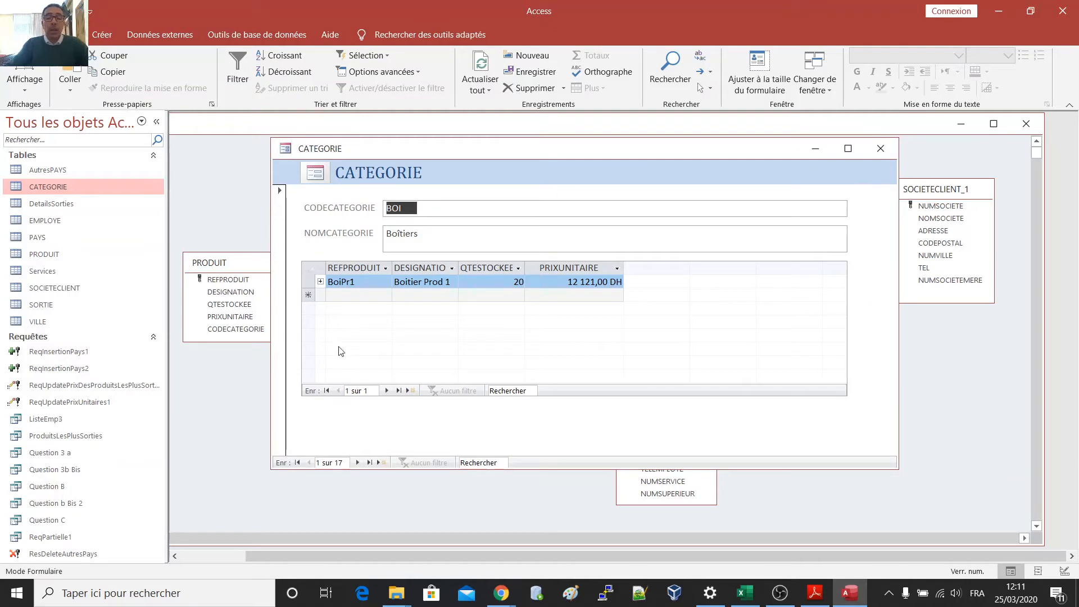
# Browse the CATEGORIE form's records forward from the first to the third category.
pyautogui.click(358, 462)
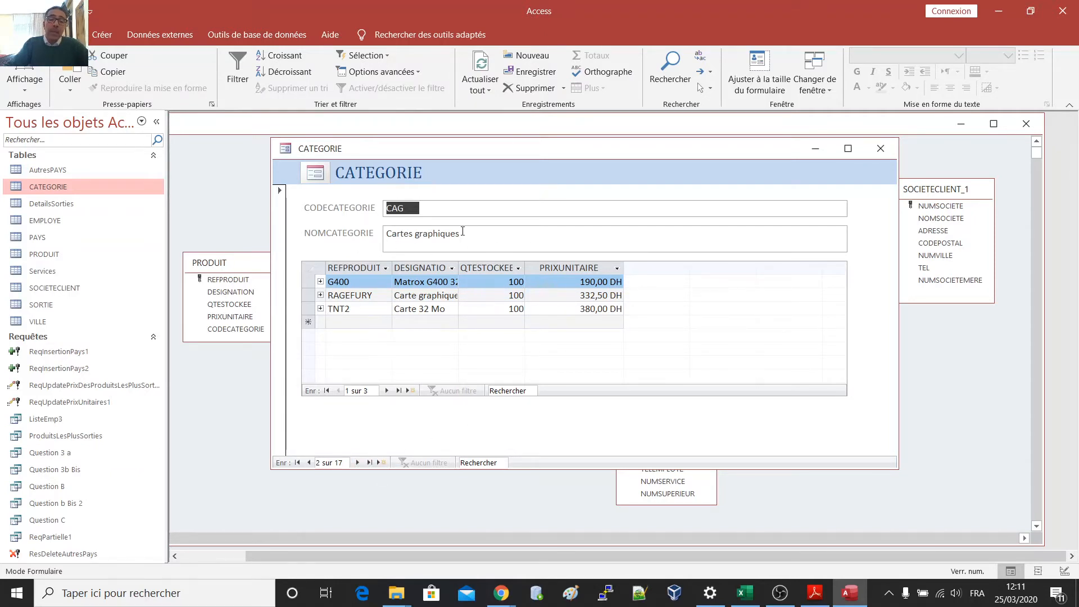
pyautogui.click(358, 463)
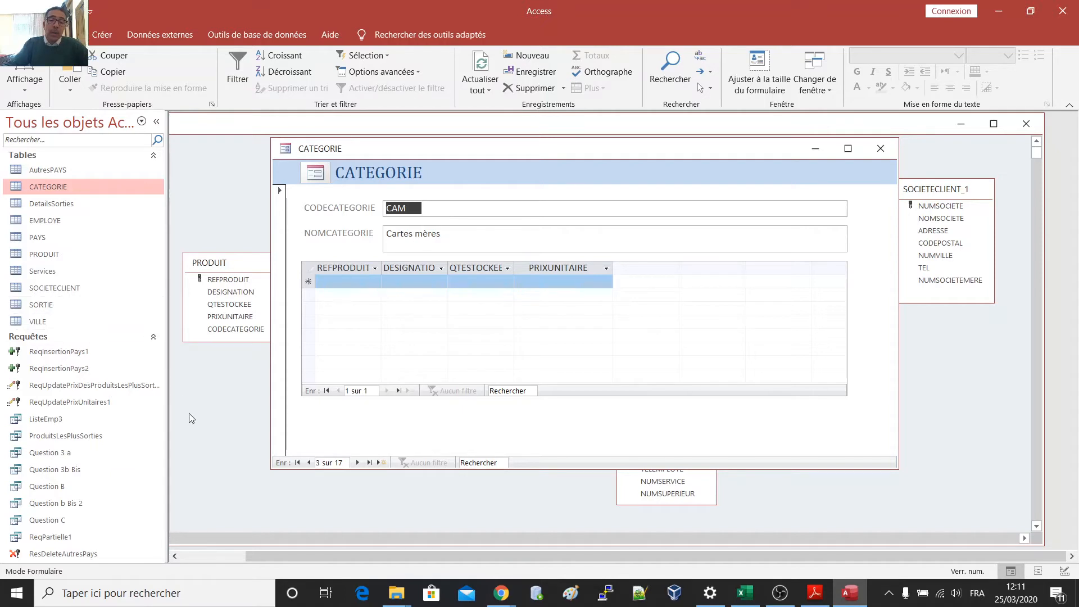
# Bring the relationships diagram back to the front and reposition the PRODUIT and CATEGORIE tables slightly lower around their link.
pyautogui.click(212, 438)
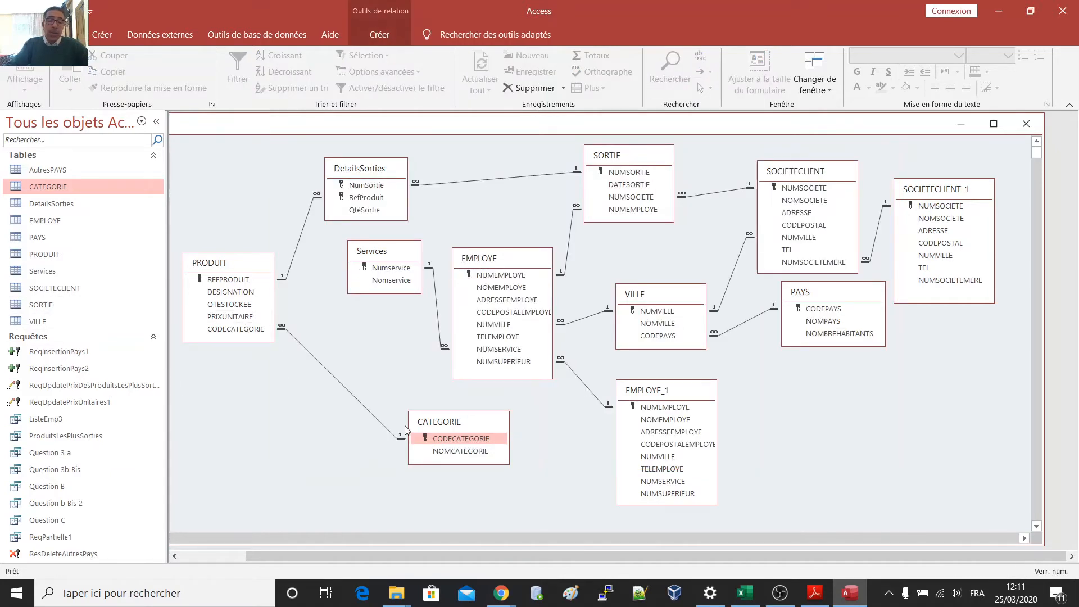
pyautogui.moveTo(427, 425); pyautogui.dragTo(383, 431)
pyautogui.moveTo(232, 273)
pyautogui.mouseDown()
pyautogui.moveTo(244, 299)
pyautogui.moveTo(246, 272)
pyautogui.mouseUp()
pyautogui.moveTo(391, 429); pyautogui.dragTo(409, 441)
pyautogui.moveTo(248, 275); pyautogui.dragTo(245, 284)
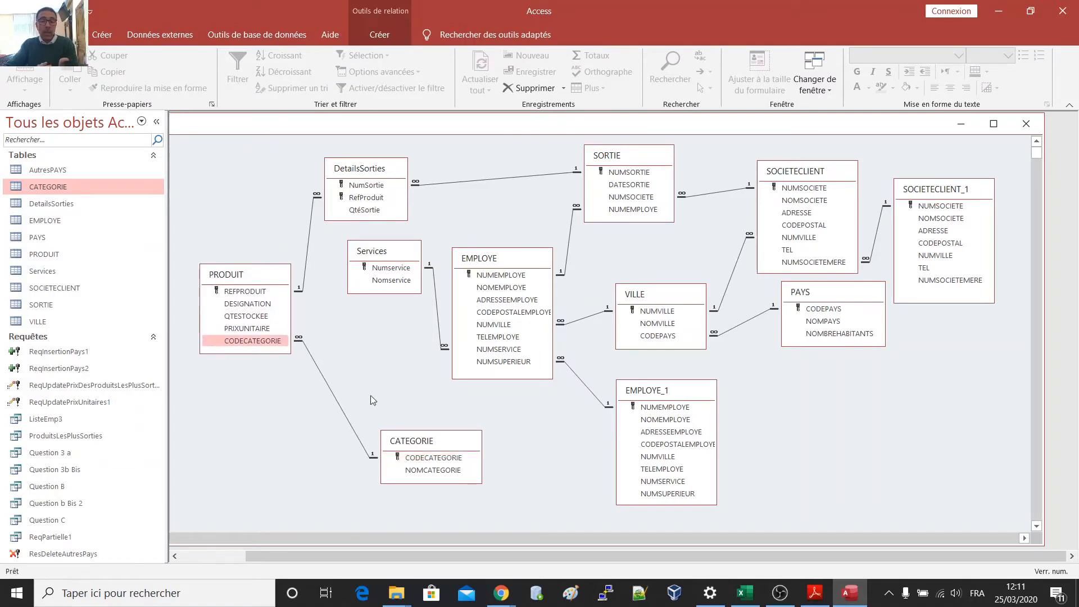
pyautogui.moveTo(435, 440); pyautogui.dragTo(437, 441)
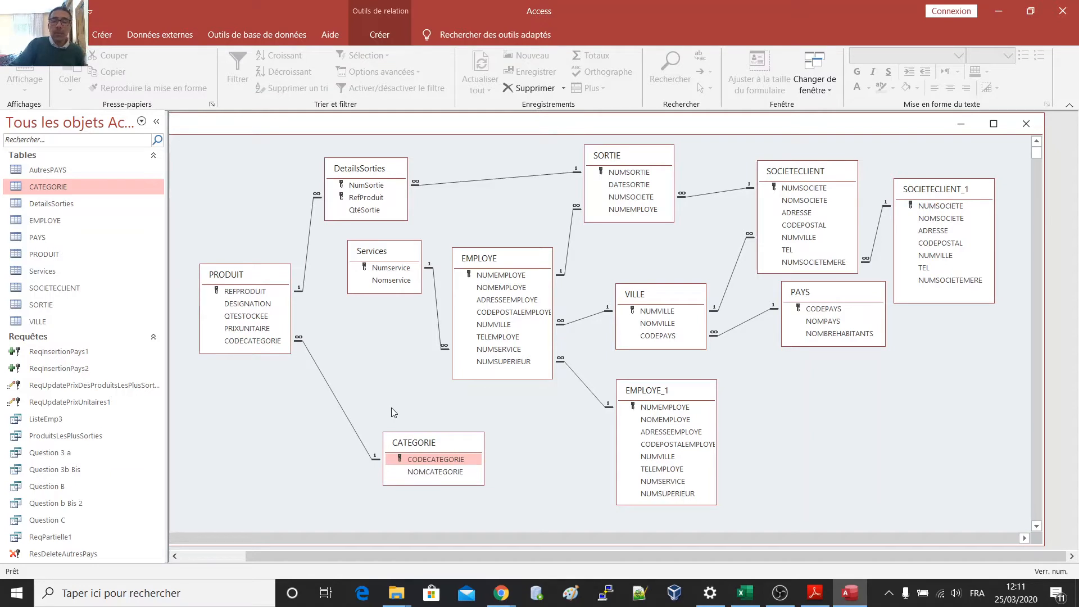
# Move the PAYS table lower and farther from VILLE in the relationships diagram, and shift VILLE slightly down.
pyautogui.moveTo(845, 299); pyautogui.dragTo(936, 360)
pyautogui.moveTo(657, 296)
pyautogui.mouseDown()
pyautogui.moveTo(655, 314)
pyautogui.moveTo(659, 305)
pyautogui.mouseUp()
pyautogui.moveTo(883, 358); pyautogui.dragTo(859, 344)
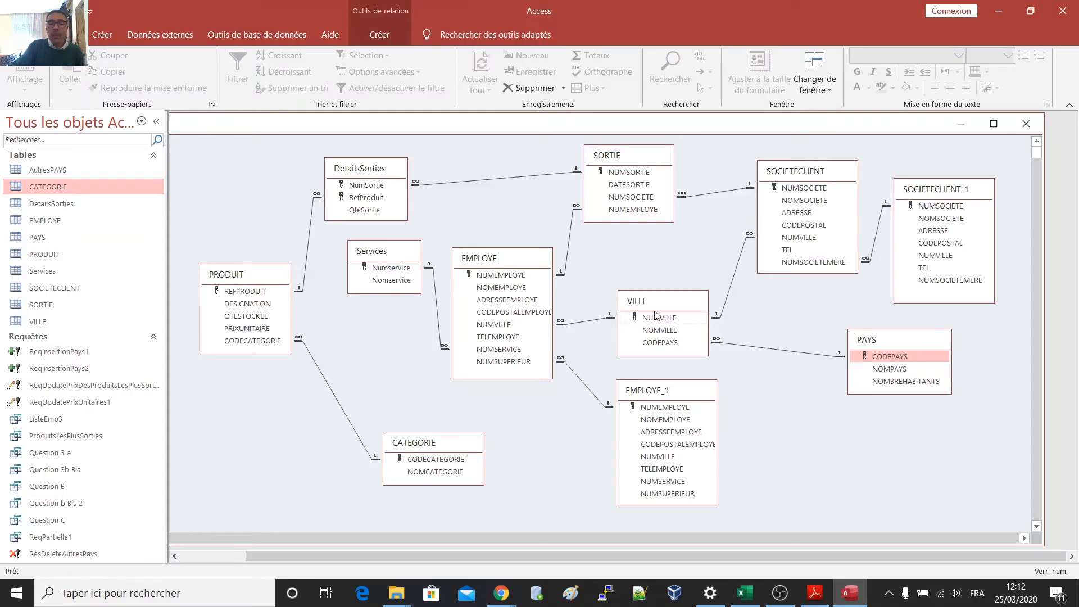
pyautogui.moveTo(654, 300); pyautogui.dragTo(655, 314)
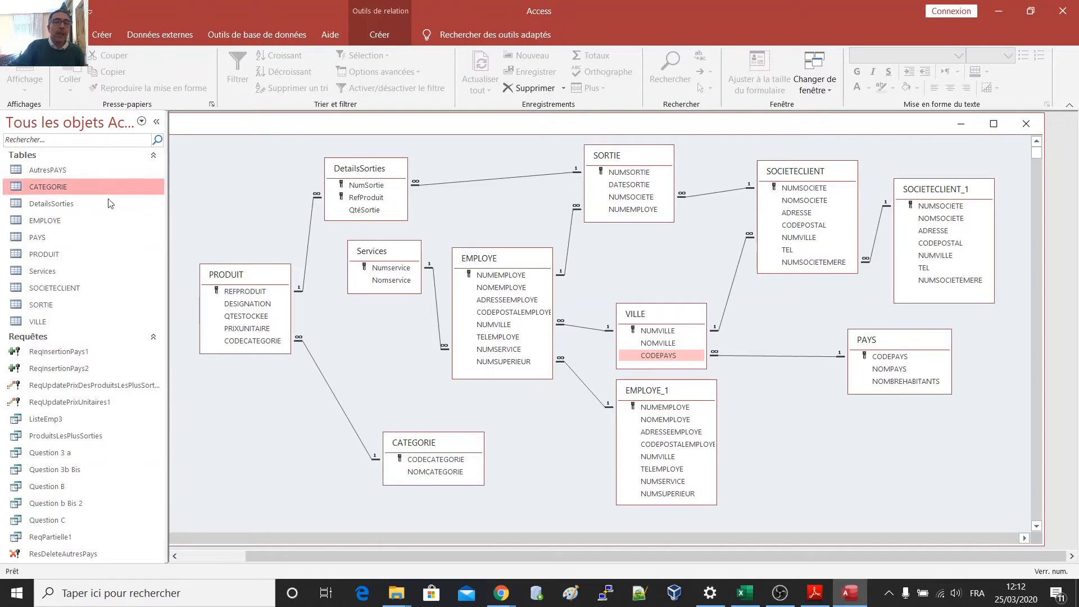
# Create a form from the PAYS table and move its window toward the middle of the workspace.
pyautogui.click(35, 238)
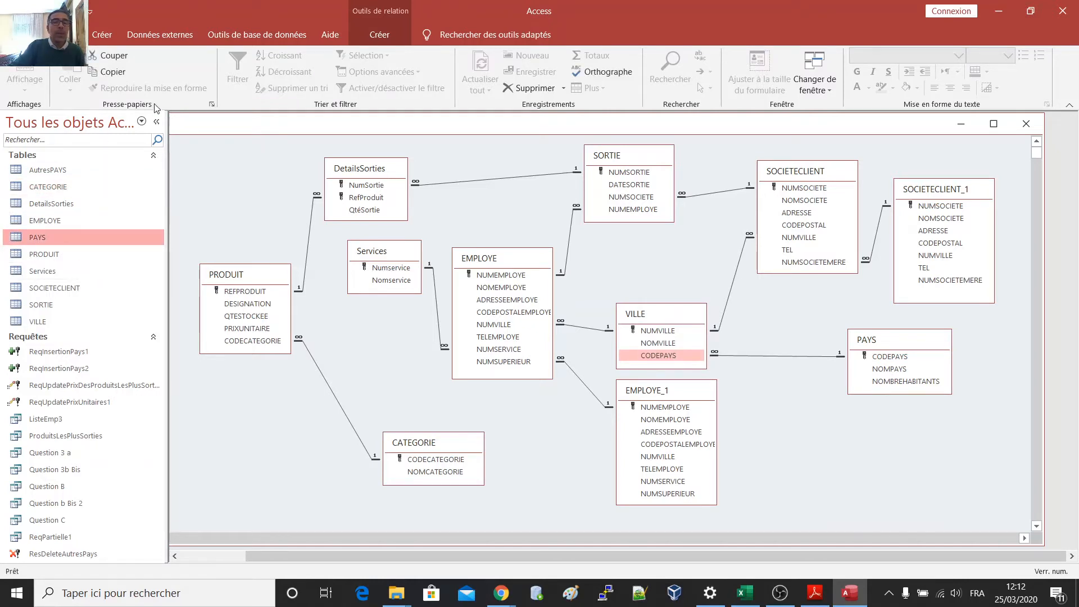
pyautogui.click(101, 35)
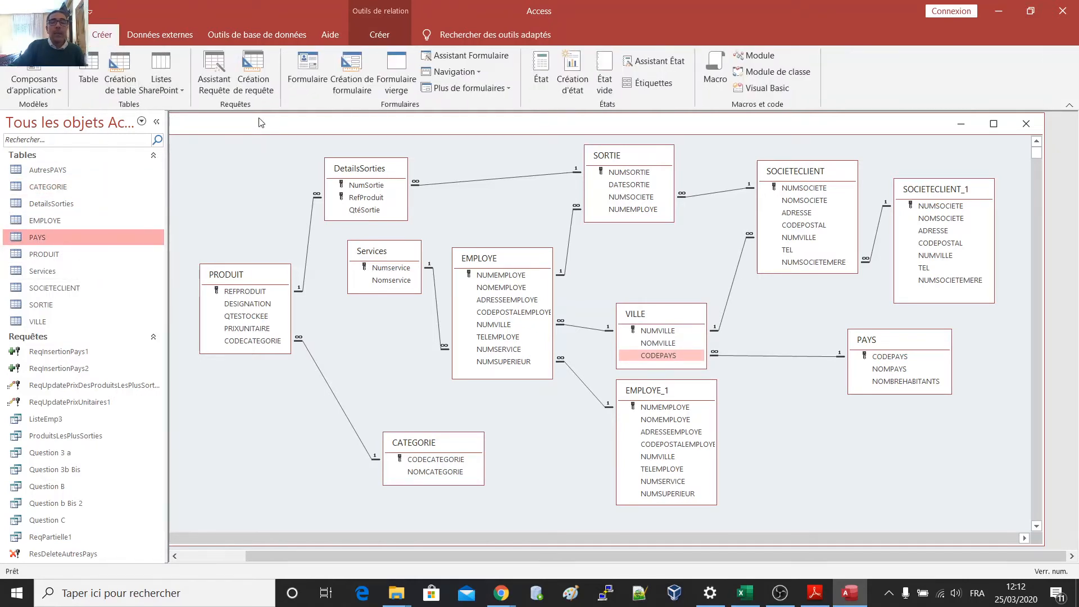
pyautogui.click(306, 67)
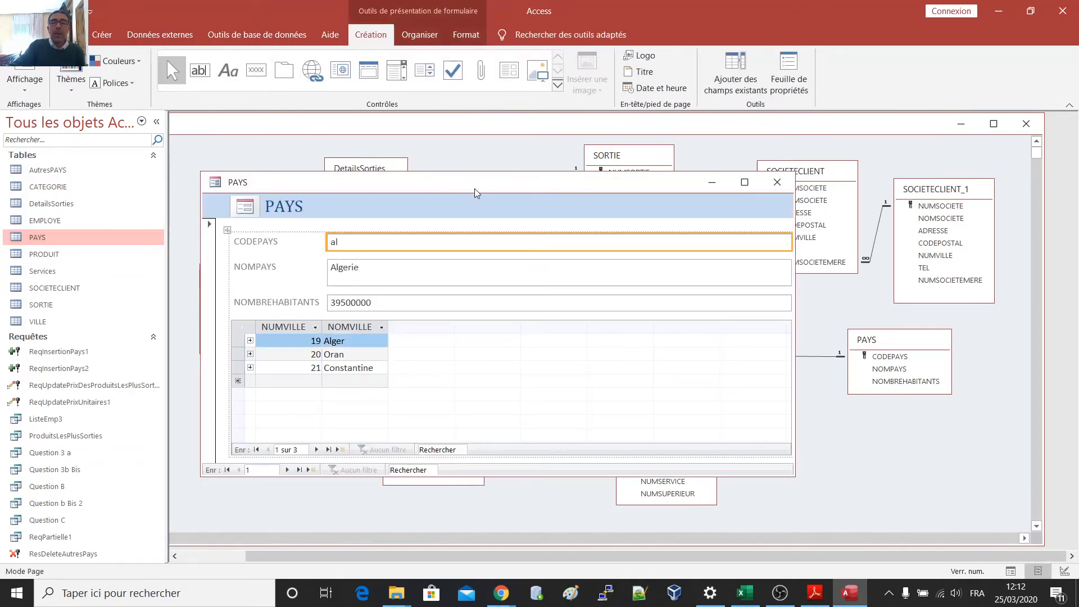
pyautogui.moveTo(476, 193); pyautogui.dragTo(538, 170)
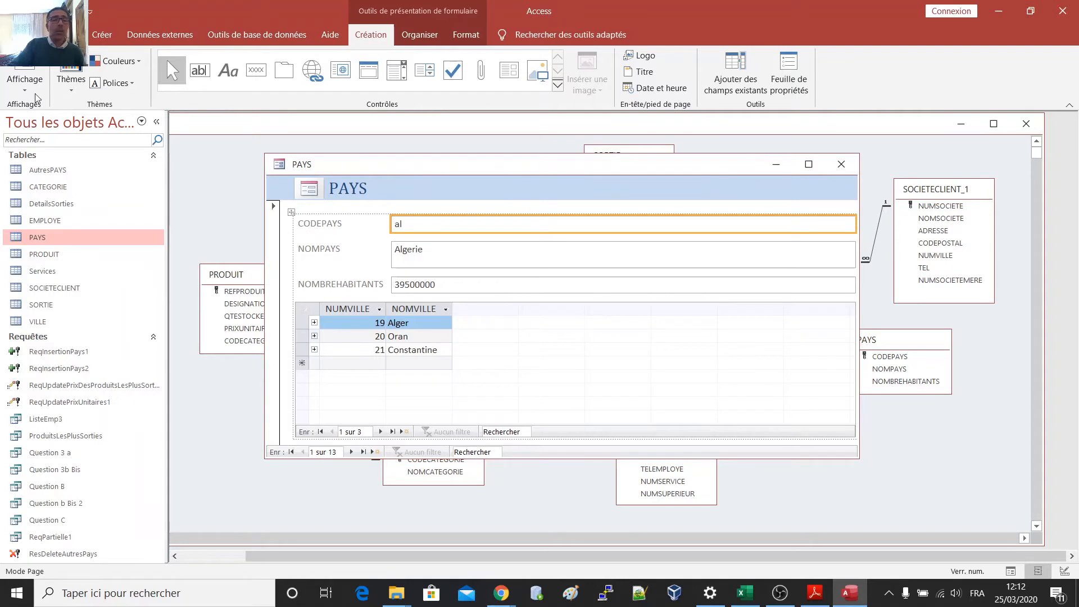
# Save the PAYS form as FormPAYS, check it in the list of forms, and close it.
pyautogui.hotkey('ctrl', 's')
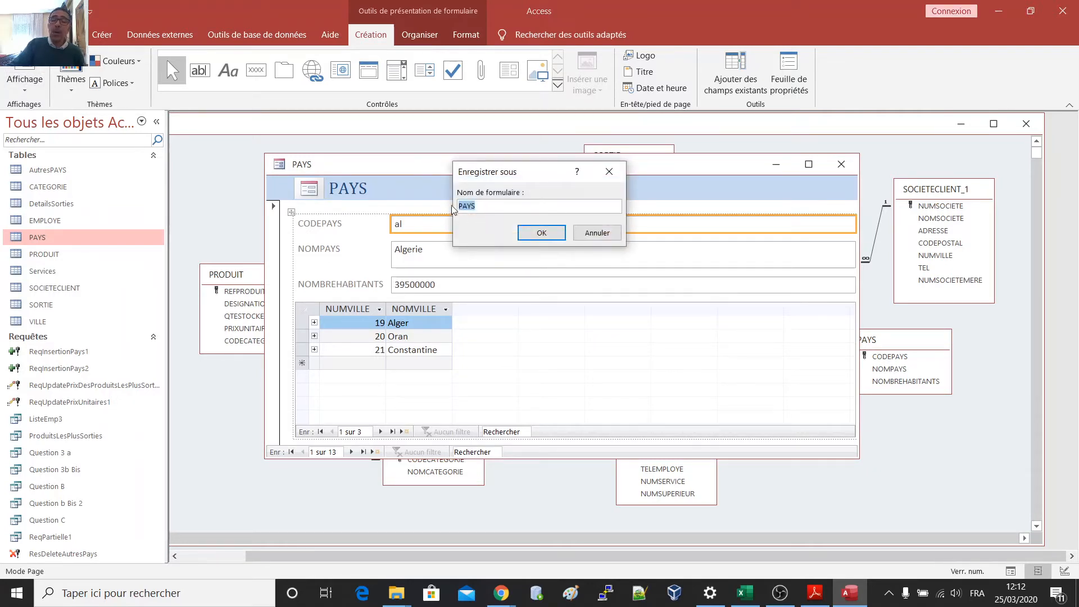
pyautogui.click(478, 206)
pyautogui.click(462, 206)
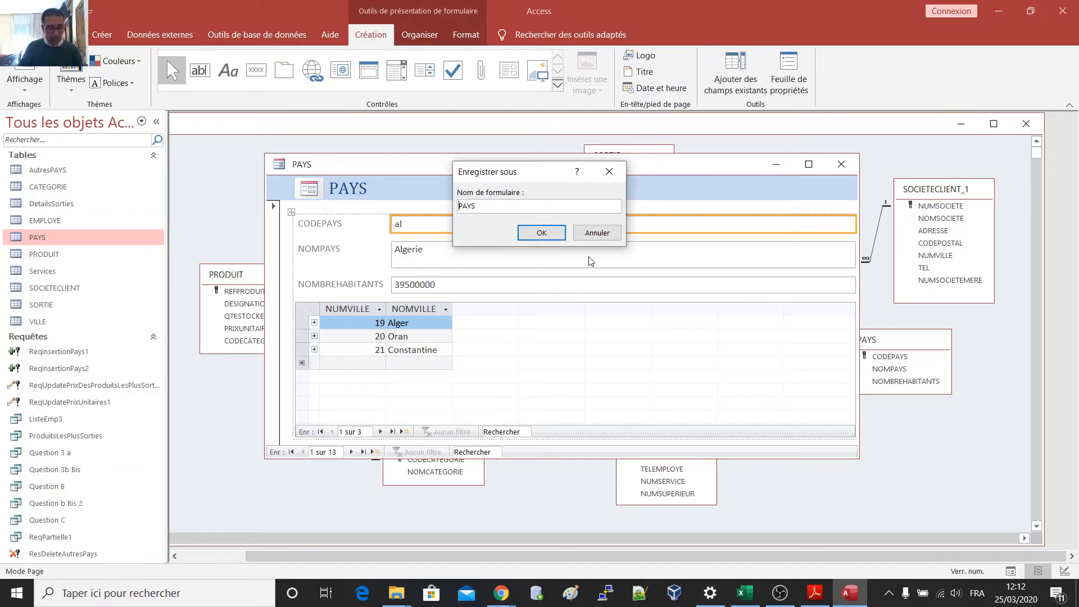
pyautogui.write('Form')
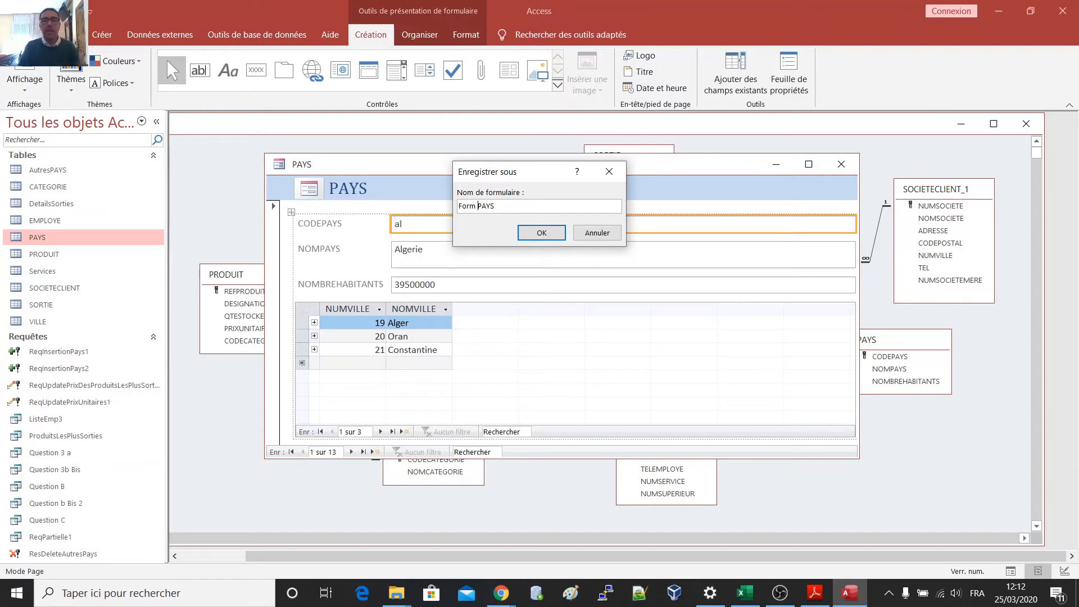
pyautogui.press('BackSpace')
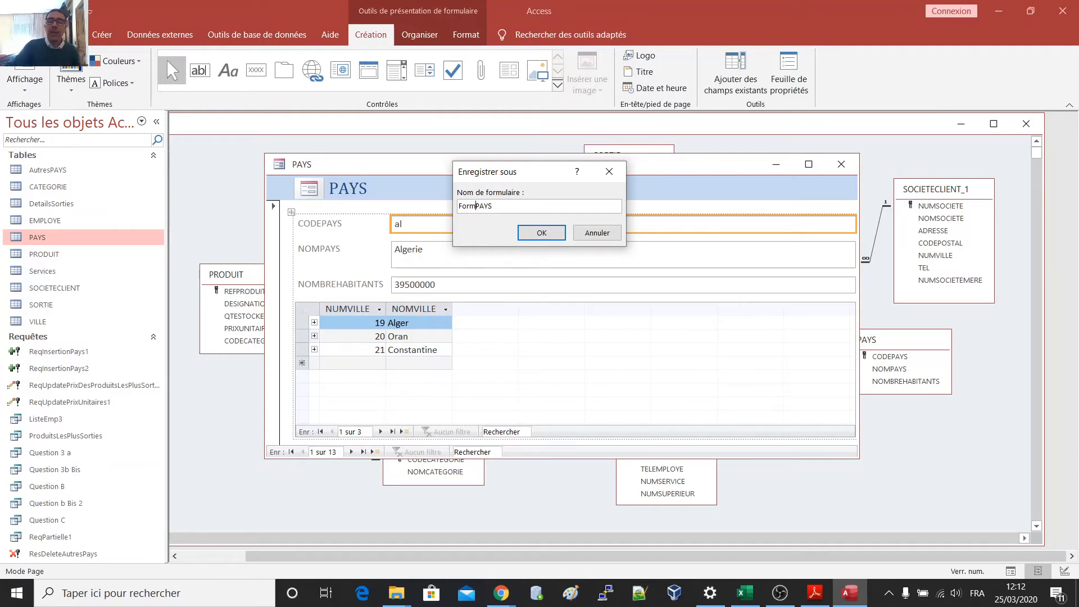
pyautogui.click(541, 233)
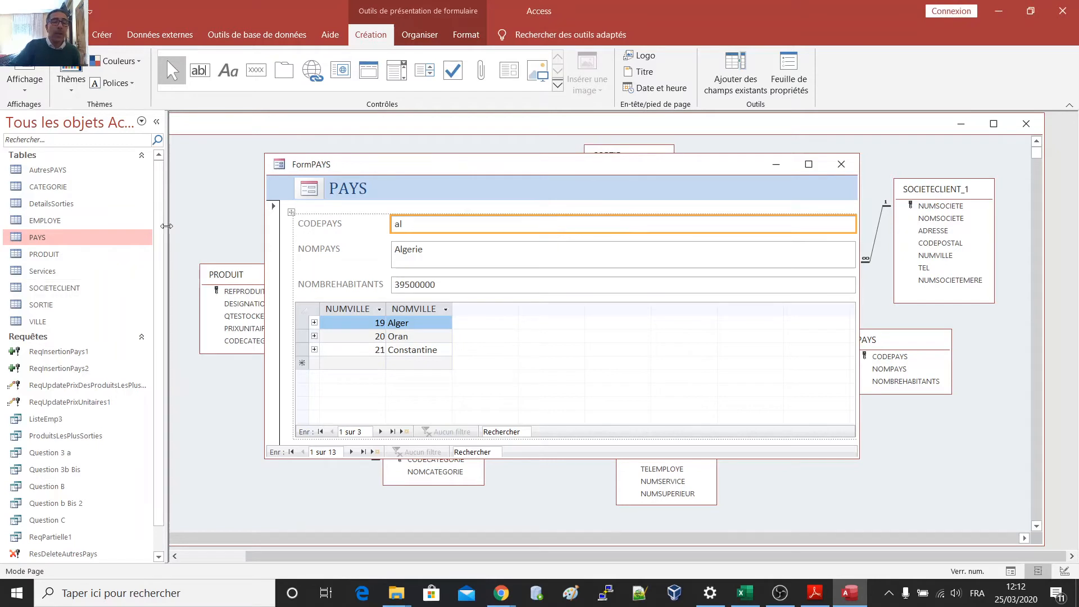
pyautogui.scroll(-2, 121, 474)
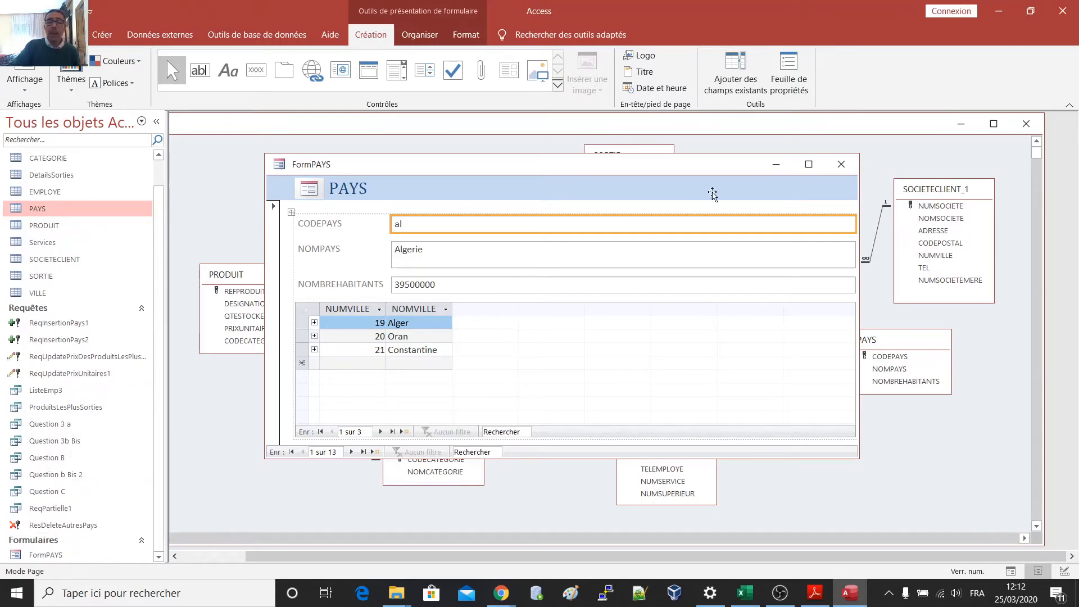
pyautogui.click(841, 164)
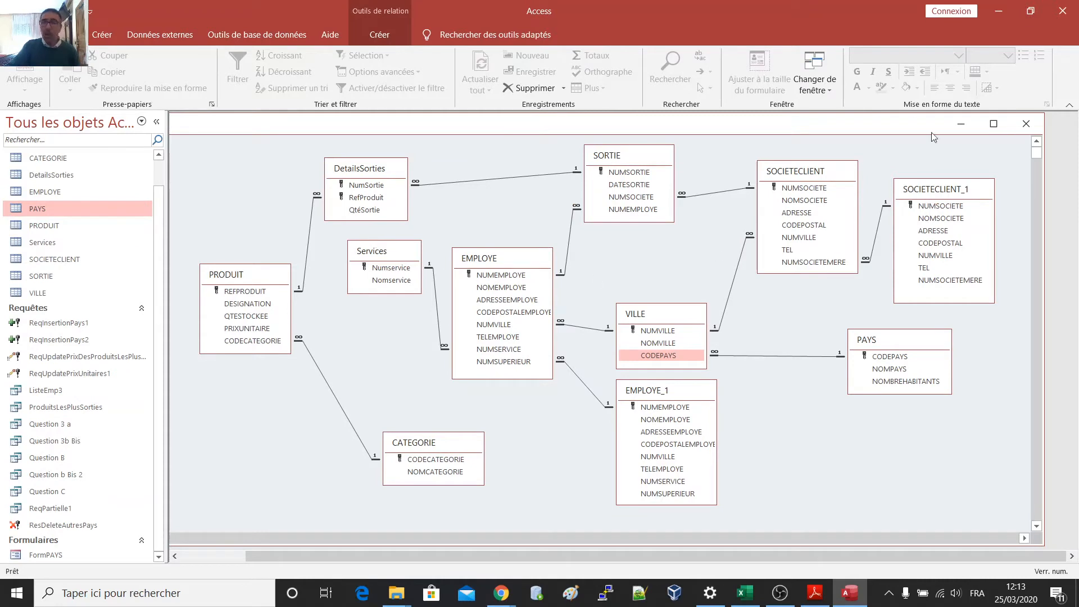
# Move the Relations window down to uncover the CATEGORIE form, and bring that form to the front.
pyautogui.click(994, 124)
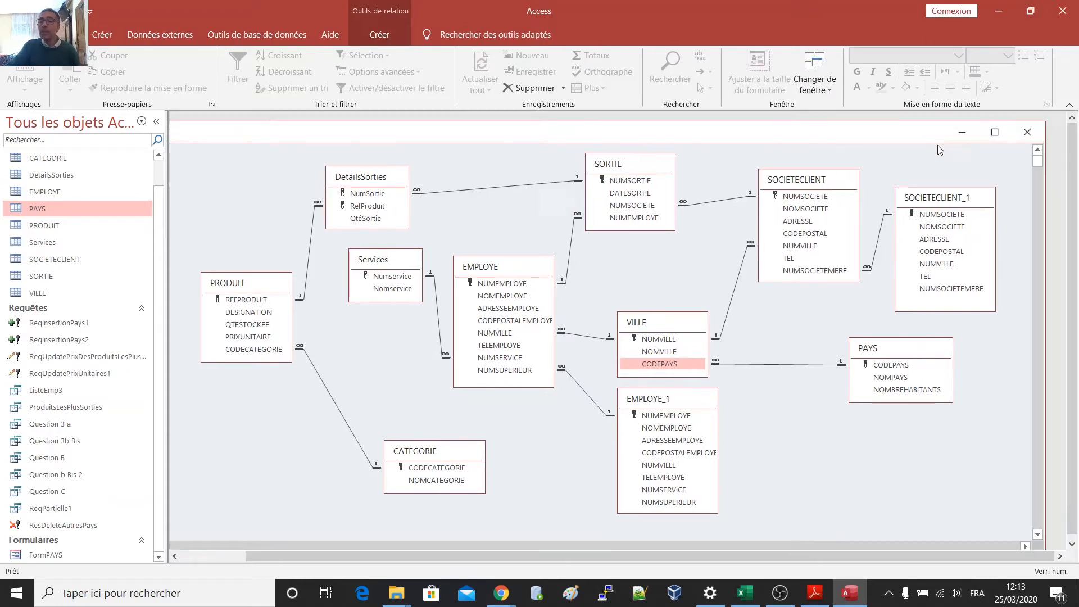
pyautogui.moveTo(994, 276); pyautogui.dragTo(990, 209)
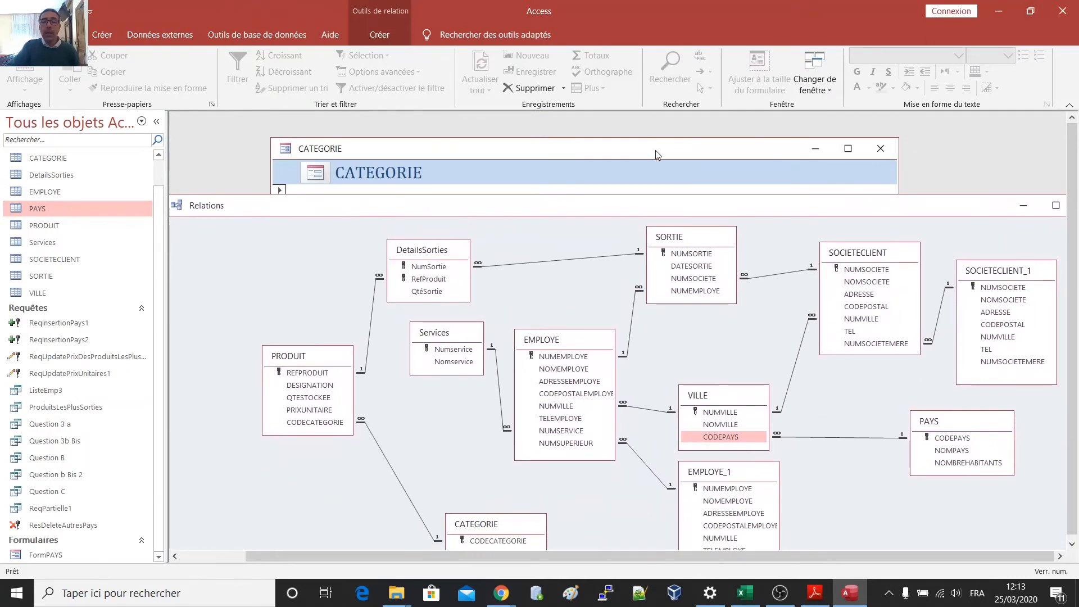
pyautogui.click(628, 156)
pyautogui.moveTo(644, 151); pyautogui.dragTo(622, 142)
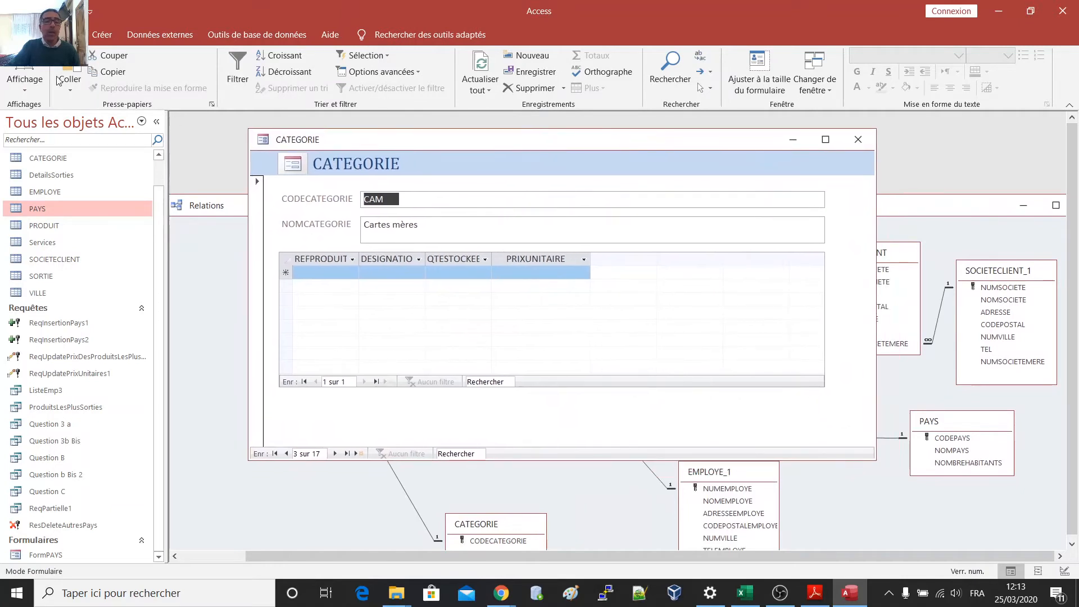
# Save the CATEGORIE form as FormCATEGORIE, check both saved forms in the object list, and close it.
pyautogui.hotkey('ctrl', 's')
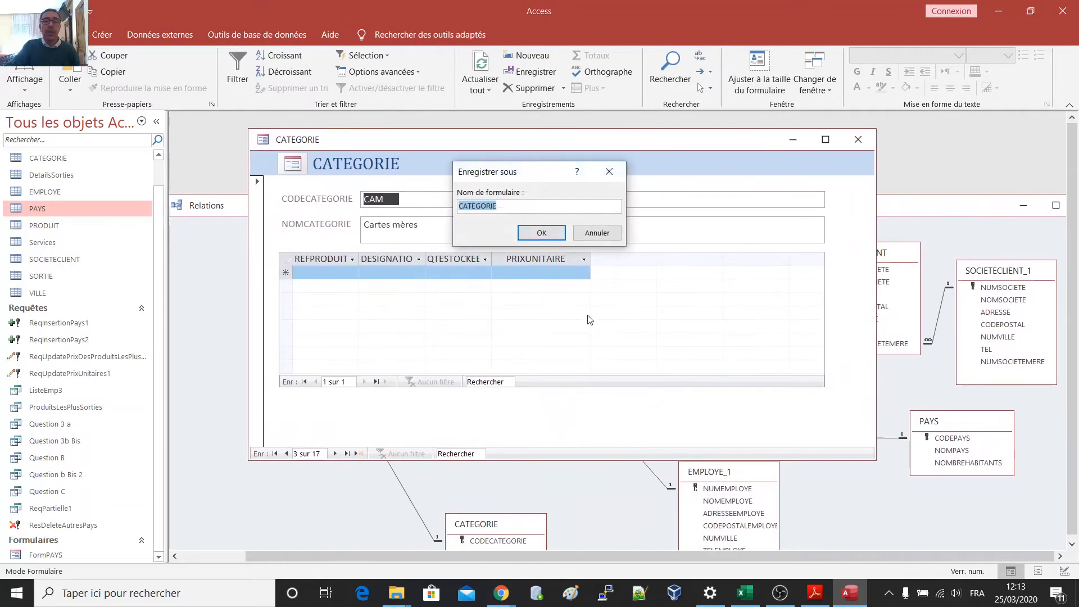
pyautogui.click(507, 210)
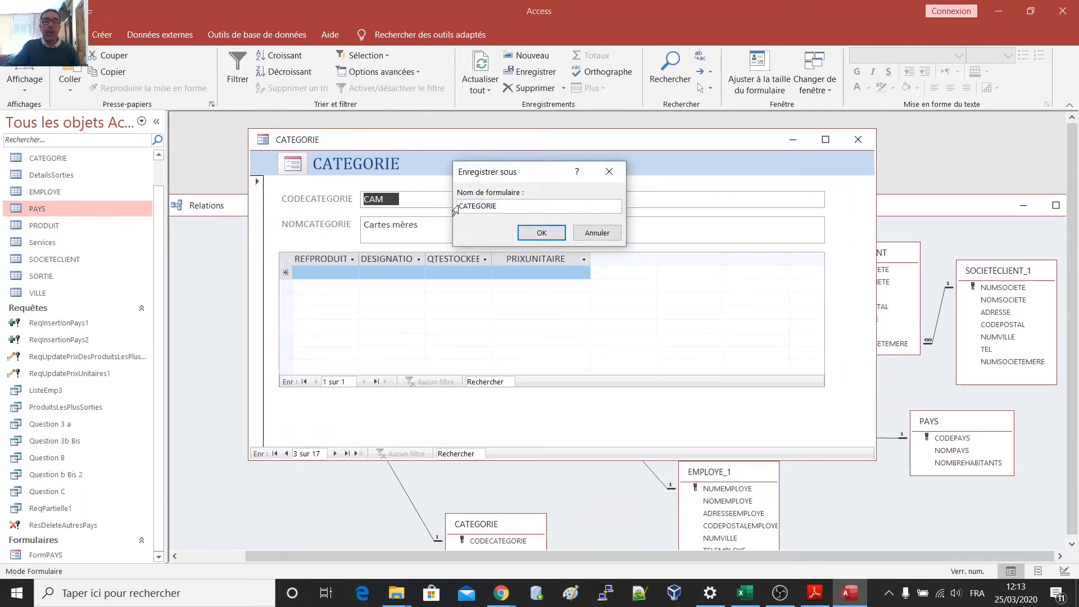
pyautogui.write('F')
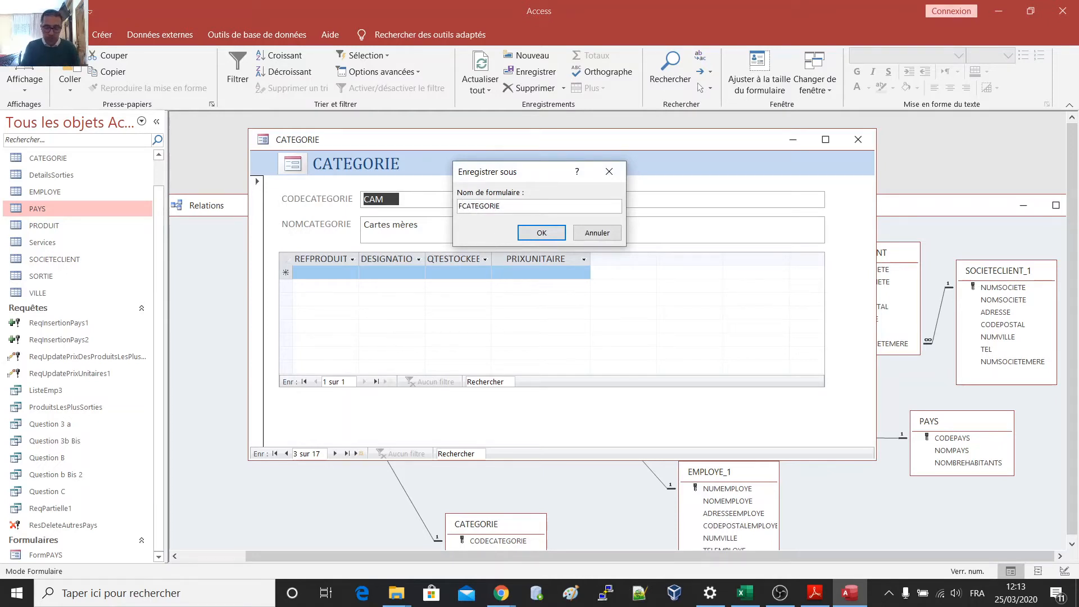
pyautogui.write('m')
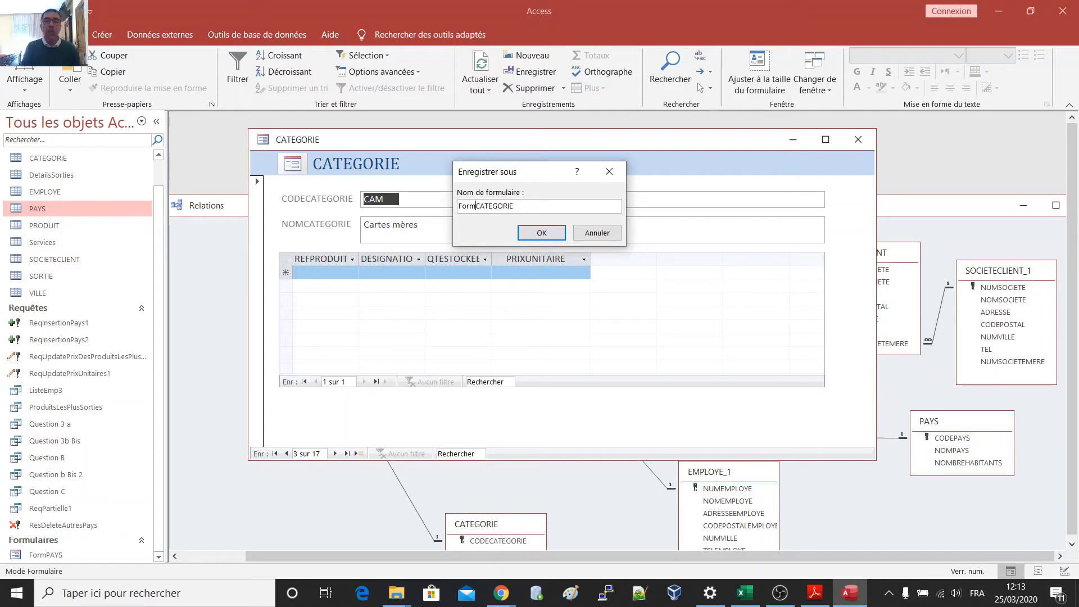
pyautogui.click(541, 235)
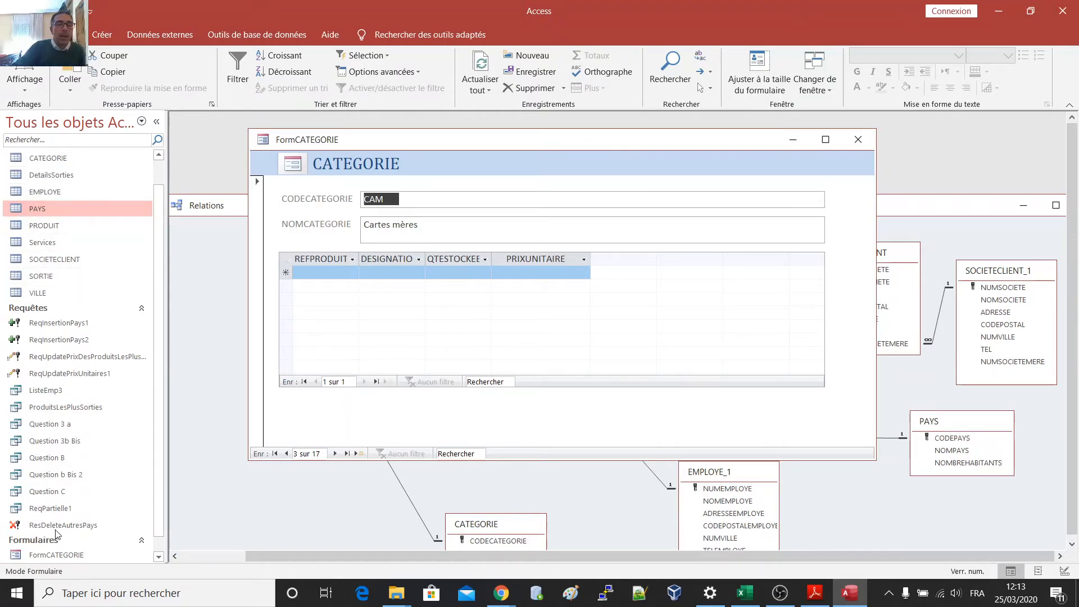
pyautogui.moveTo(159, 515); pyautogui.dragTo(159, 532)
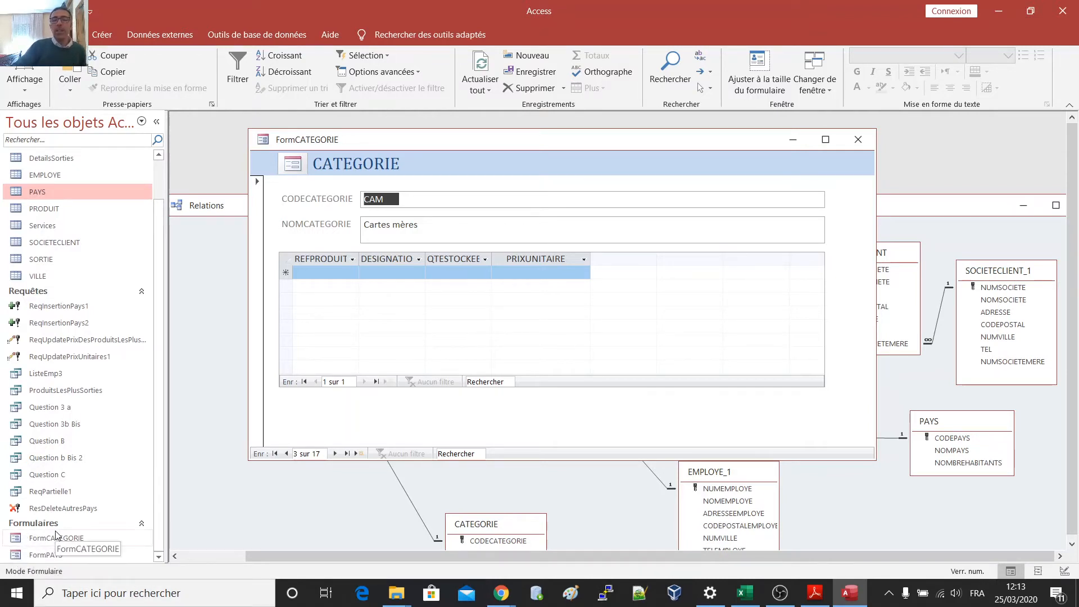
pyautogui.click(857, 140)
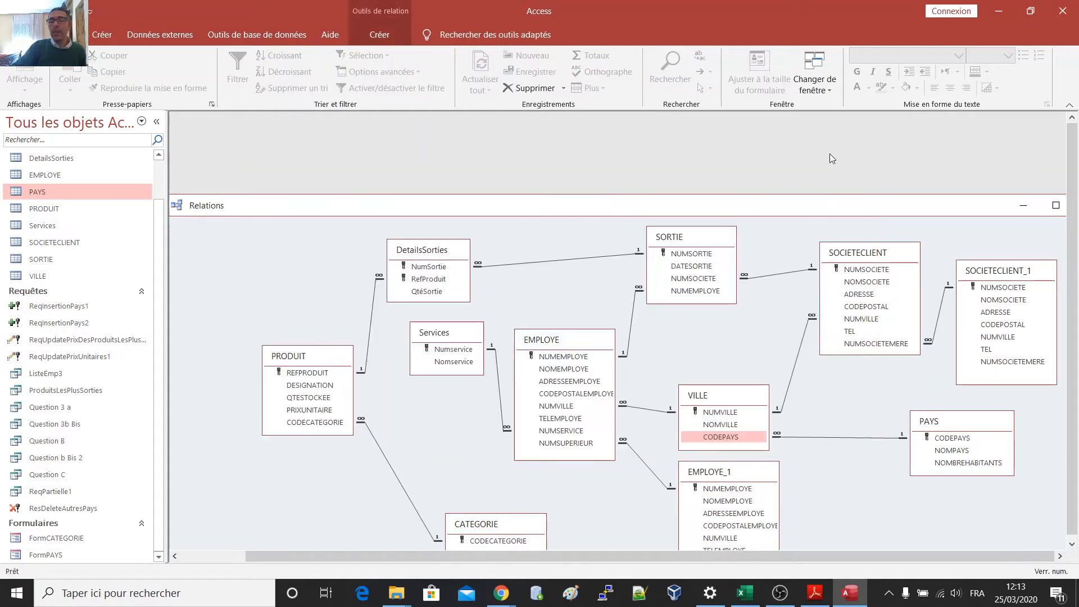
# Close the Relations window to leave the workspace empty.
pyautogui.moveTo(948, 212); pyautogui.dragTo(800, 210)
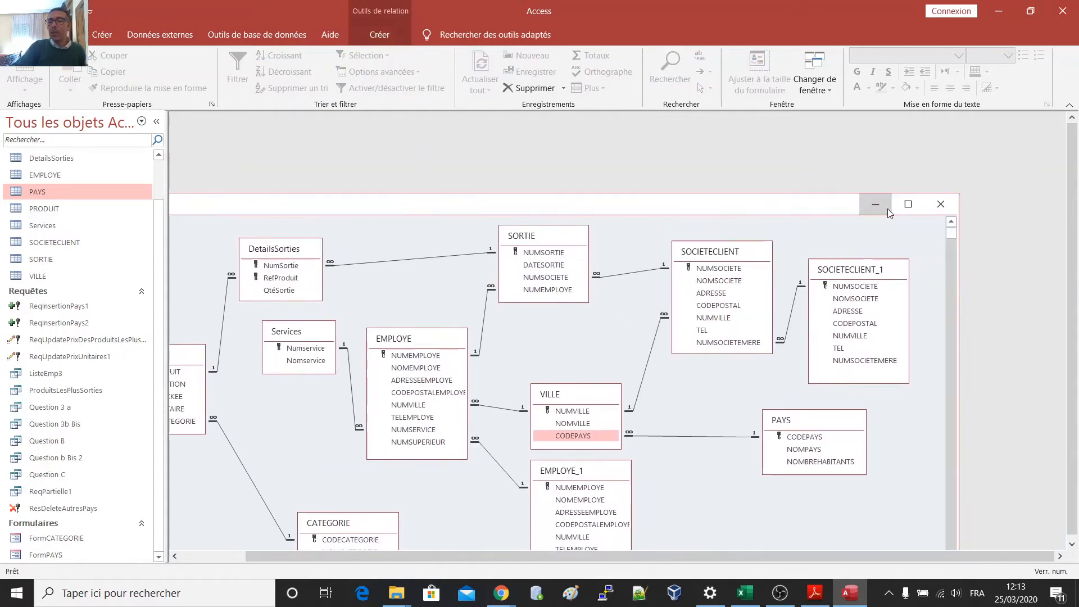
pyautogui.click(940, 205)
pyautogui.click(481, 340)
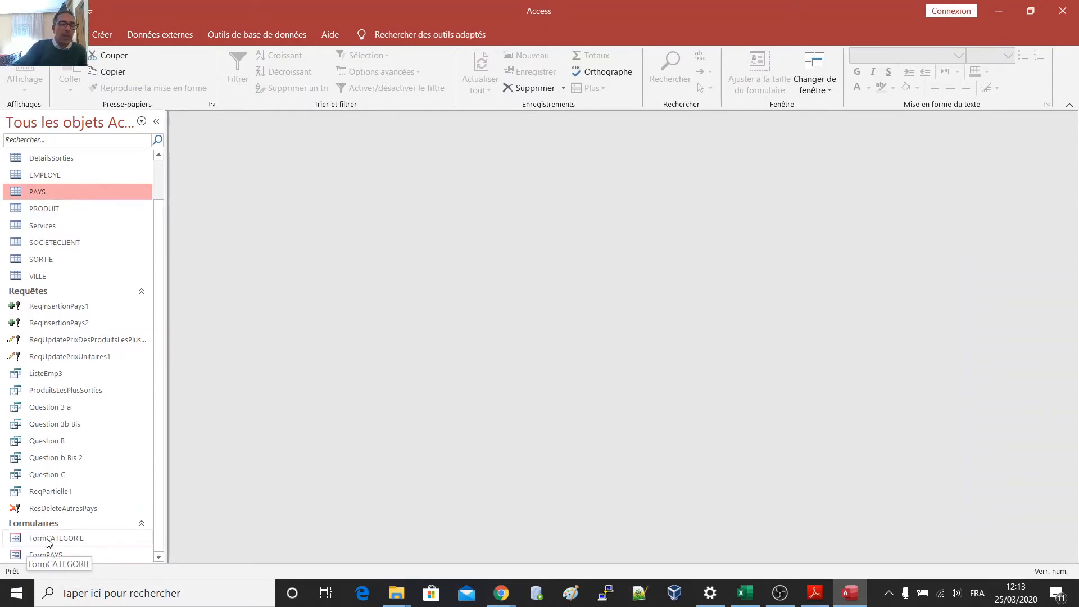
# Open the saved FormCATEGORIE form, maximise and restore its window, and move it slightly lower.
pyautogui.doubleClick(17, 539)
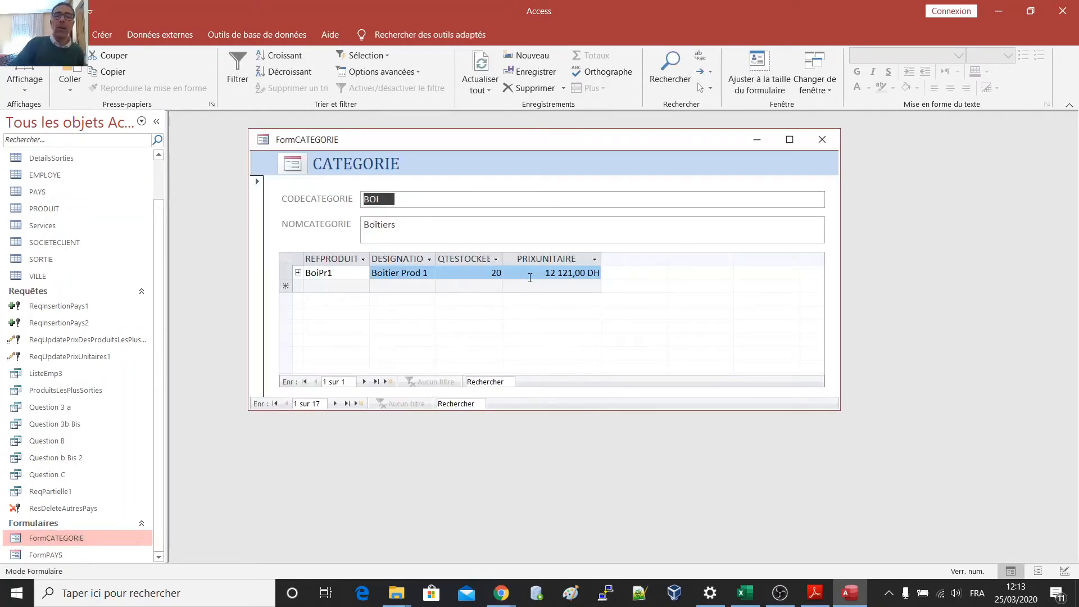
pyautogui.click(796, 139)
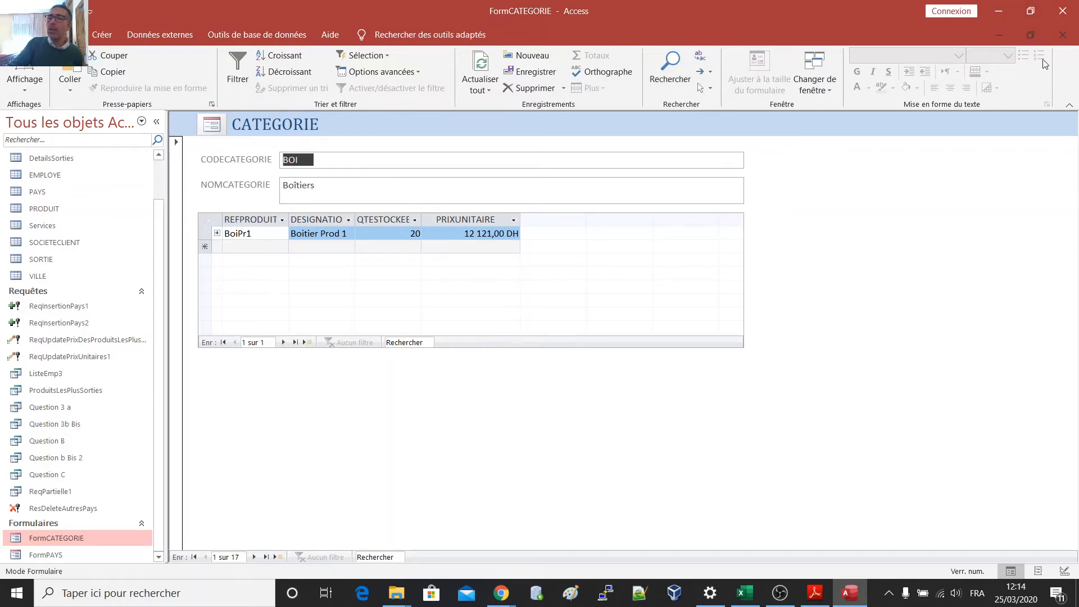
pyautogui.click(1031, 35)
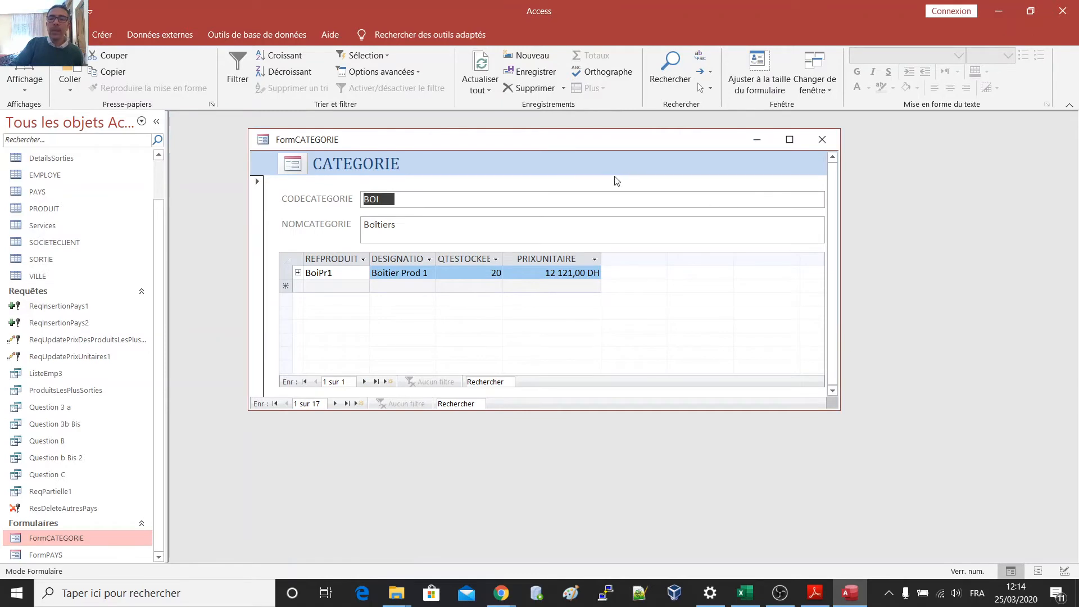
pyautogui.moveTo(606, 142); pyautogui.dragTo(602, 172)
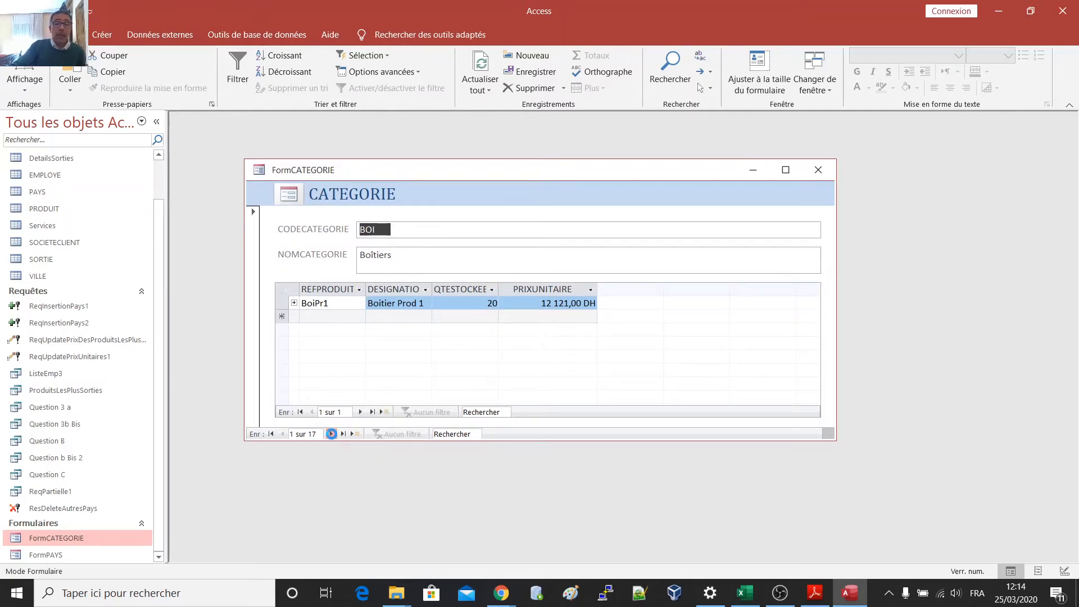
# Browse the FormCATEGORIE records forward from the first to the seventh category.
pyautogui.click(332, 434)
pyautogui.click(331, 434)
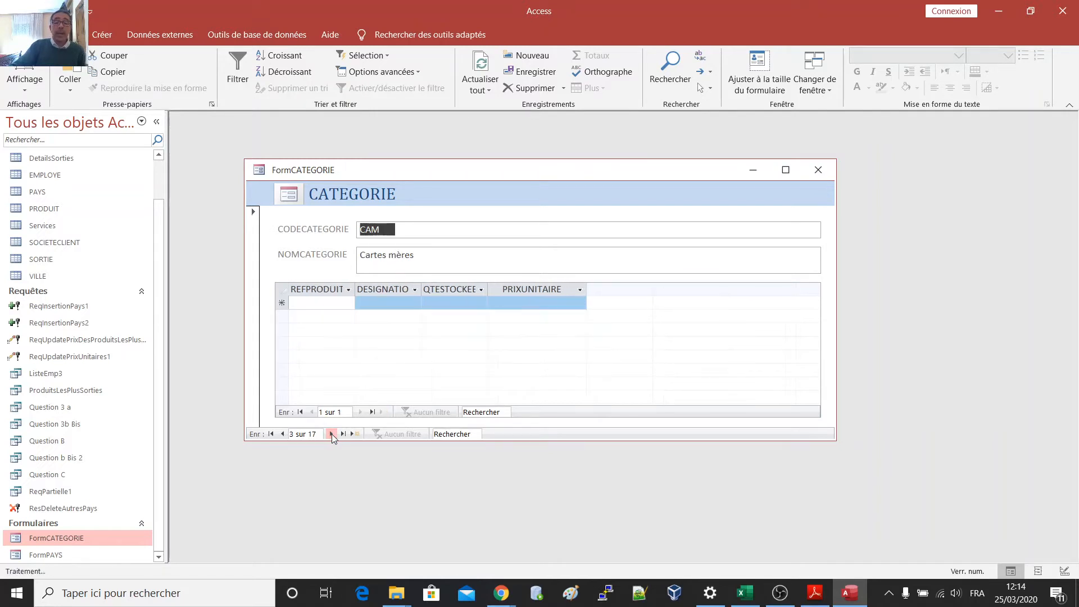
pyautogui.click(331, 435)
pyautogui.click(331, 434)
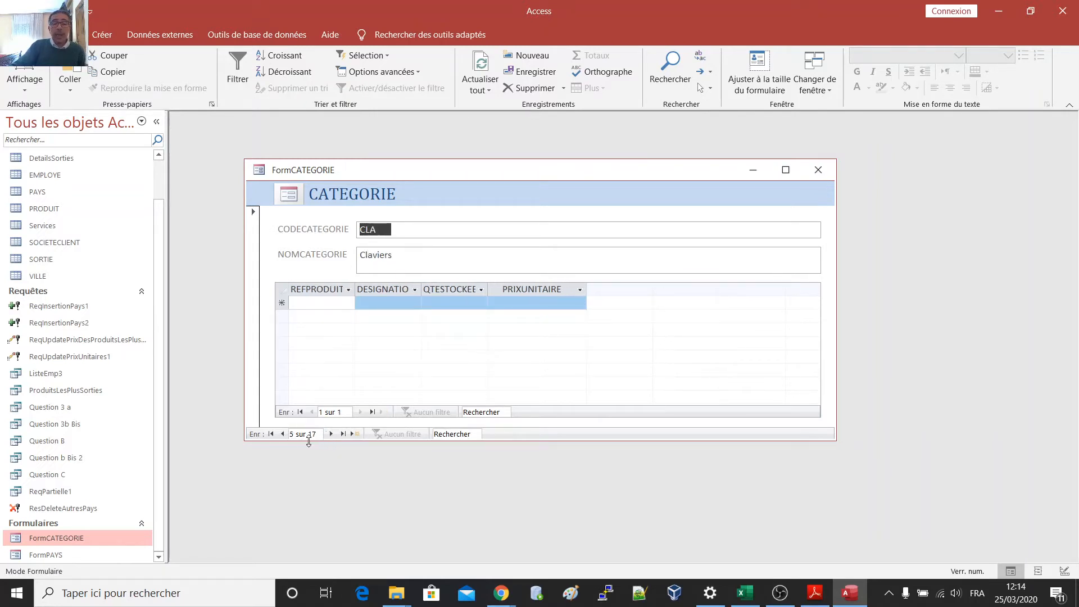
pyautogui.click(331, 434)
pyautogui.click(332, 435)
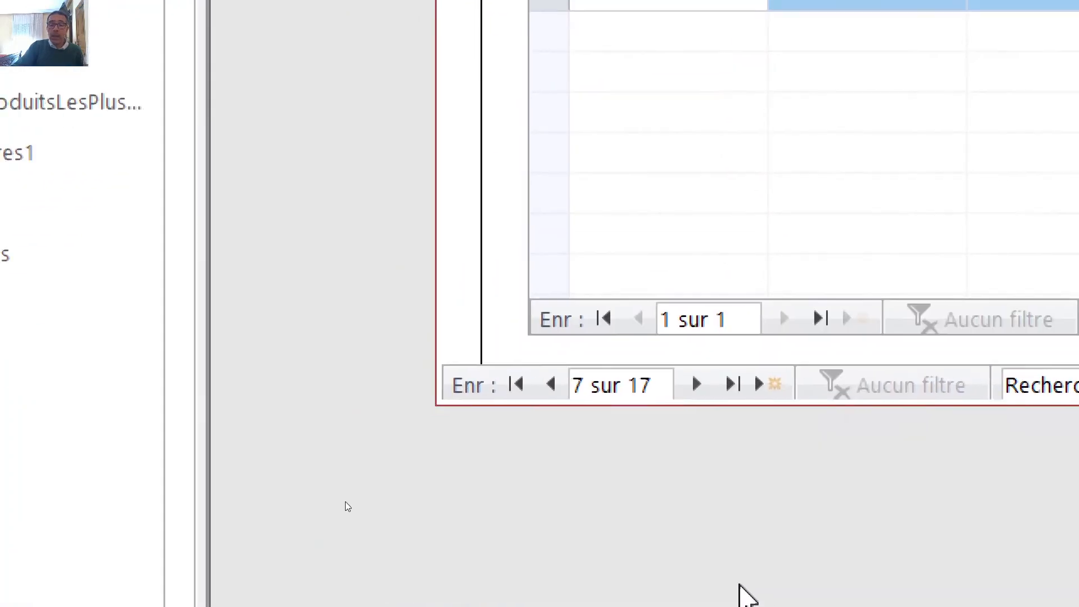
# Go back to the Processeurs category and step through its product records from the first to the sixth.
pyautogui.click(551, 382)
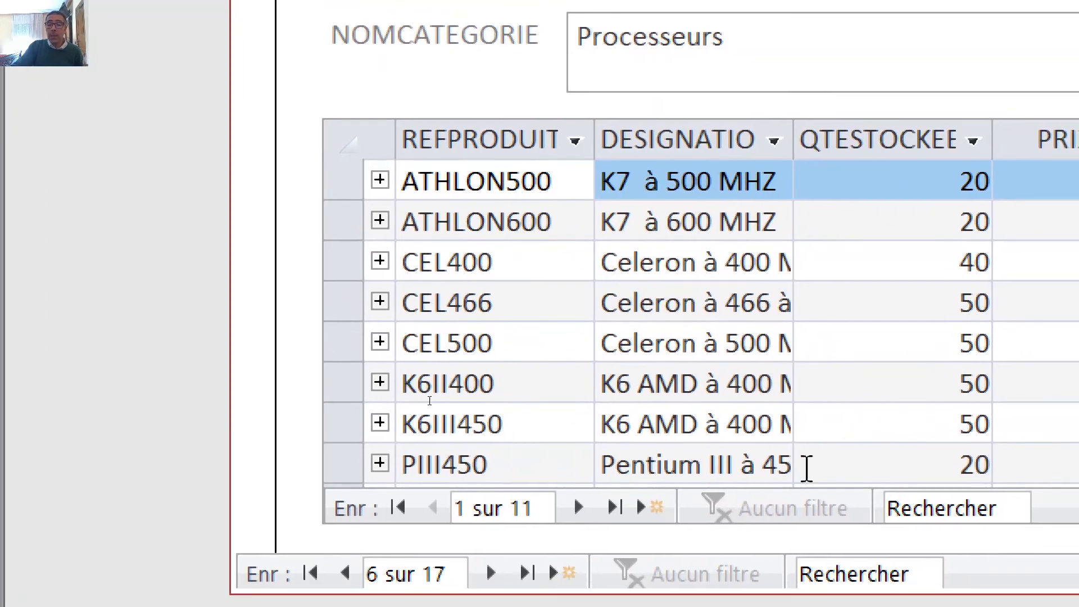
pyautogui.click(579, 508)
pyautogui.click(579, 509)
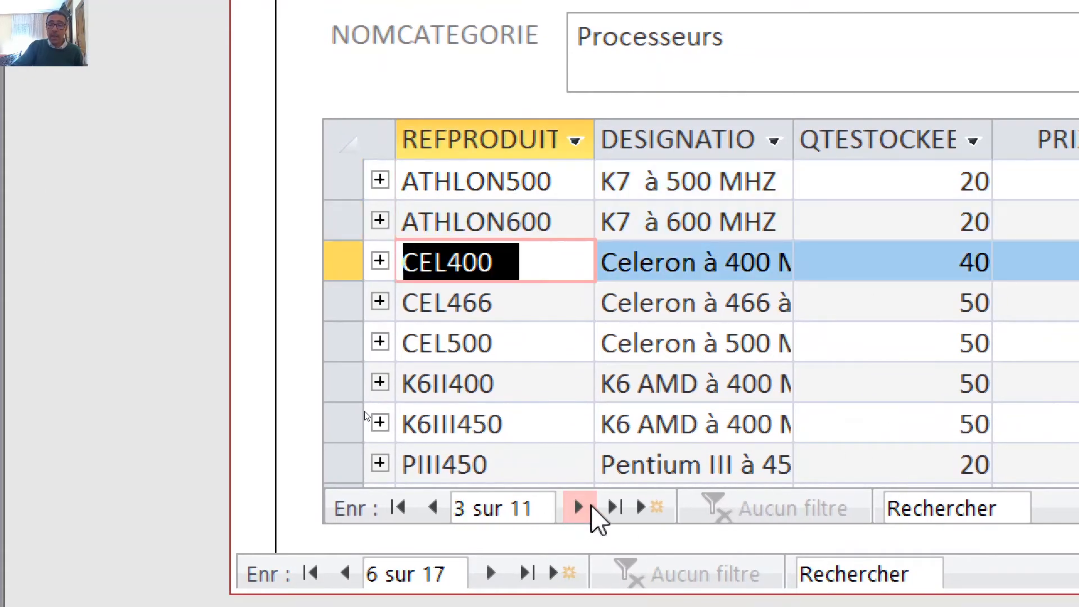
pyautogui.click(588, 508)
pyautogui.click(587, 508)
pyautogui.click(586, 507)
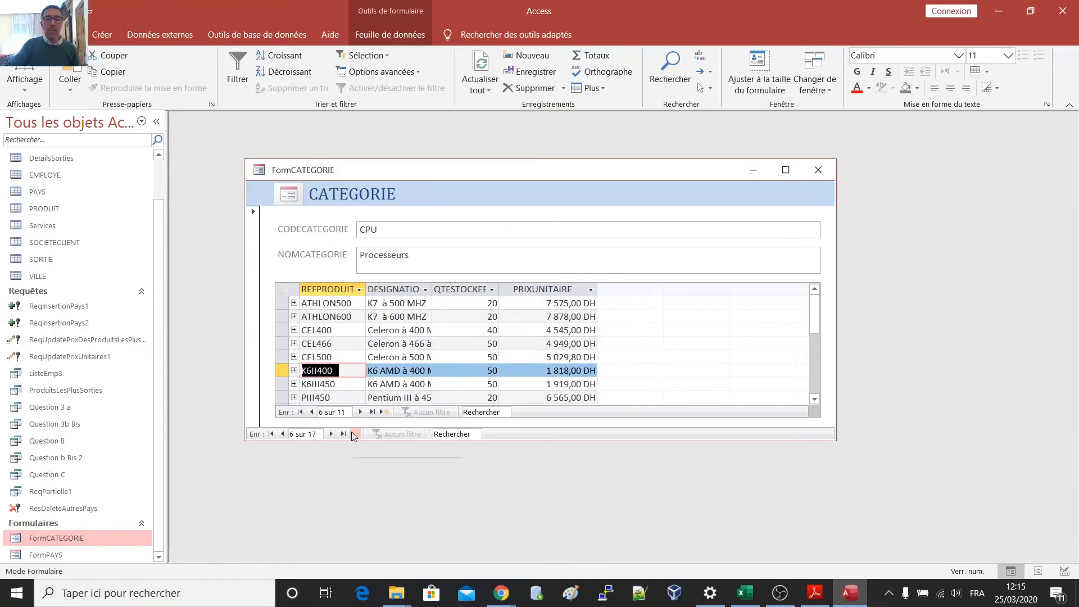
# Add a new category record with code Wcam and name Web Cam, and save it.
pyautogui.click(355, 434)
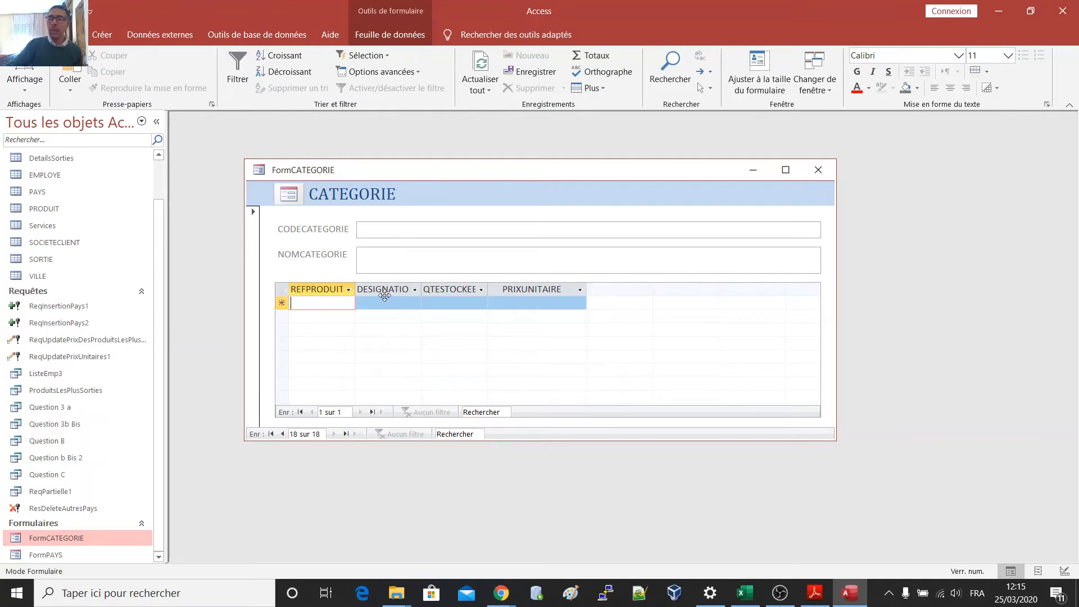
pyautogui.click(381, 229)
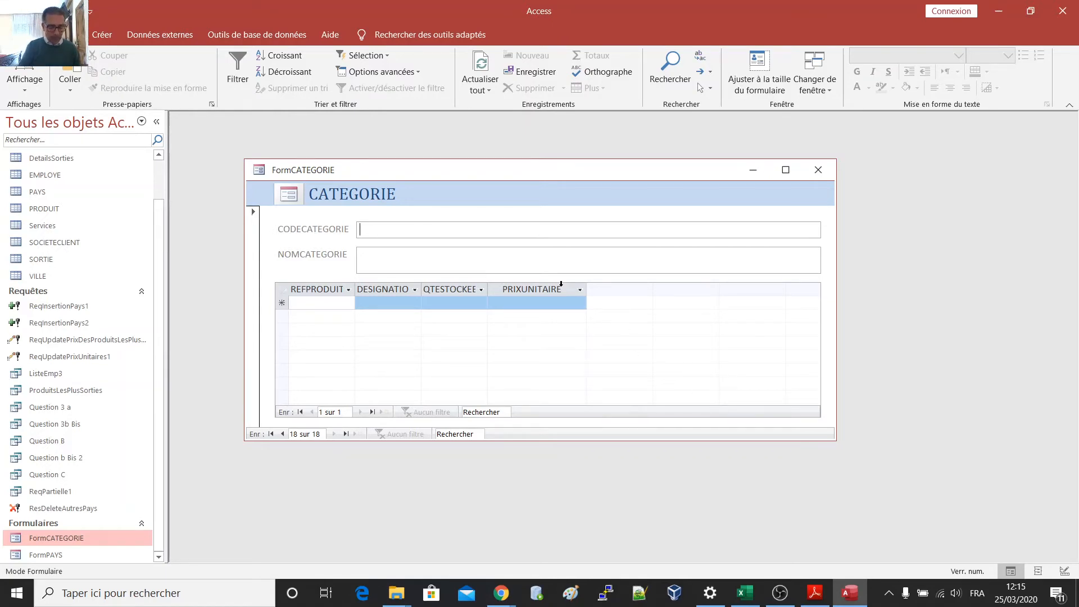
pyautogui.write('WCam')
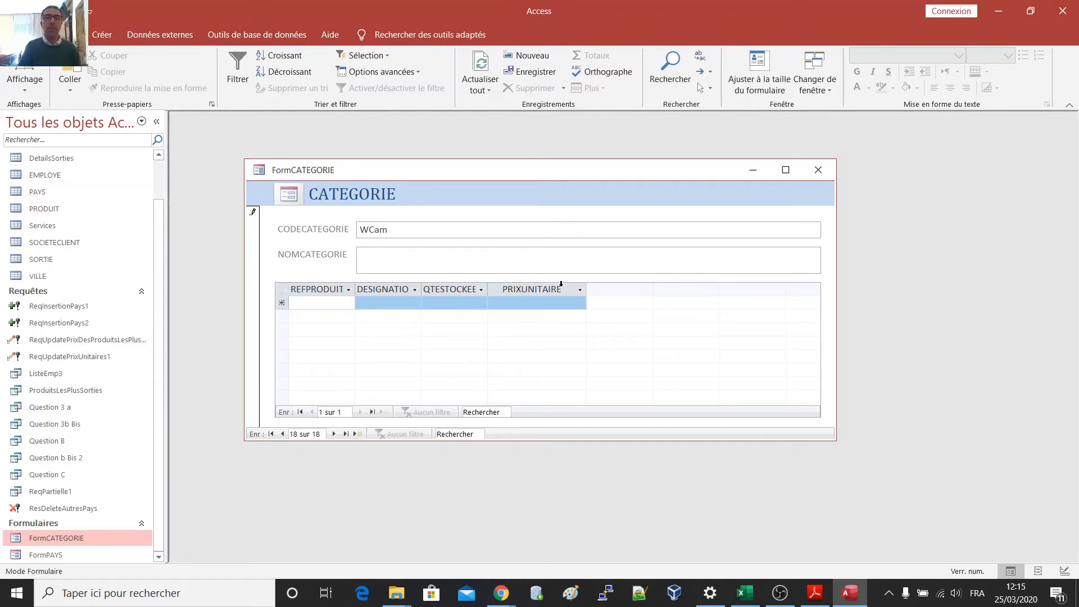
pyautogui.click(412, 252)
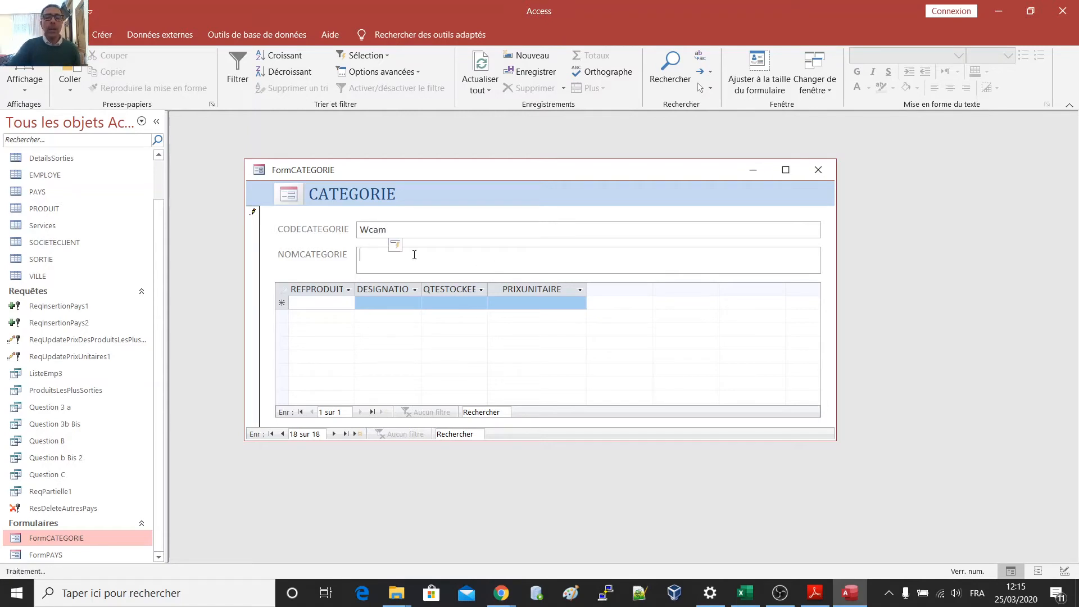
pyautogui.write('Web Ca')
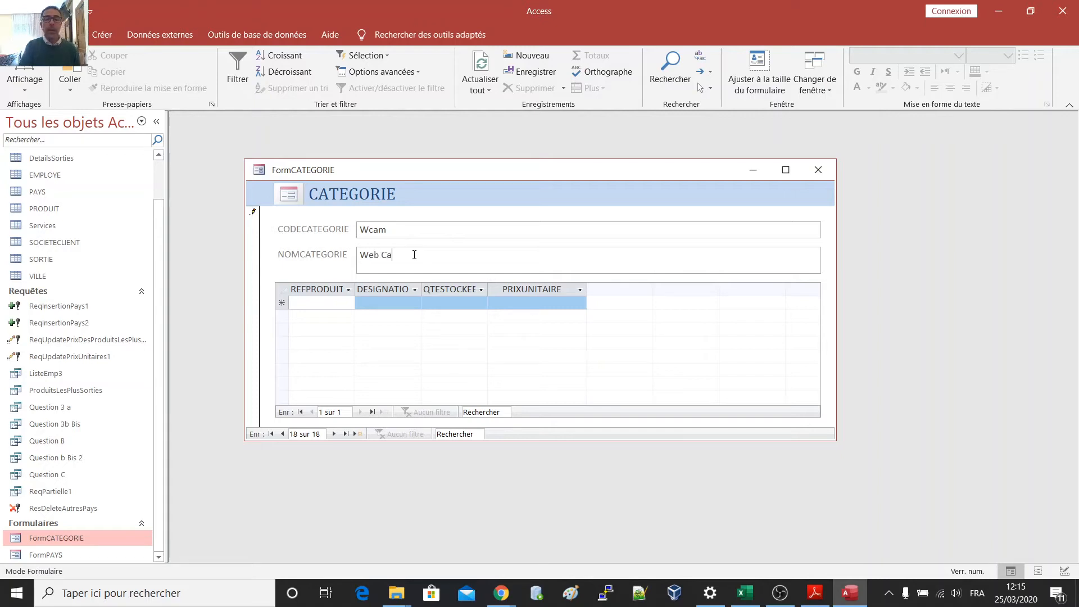
pyautogui.write('m')
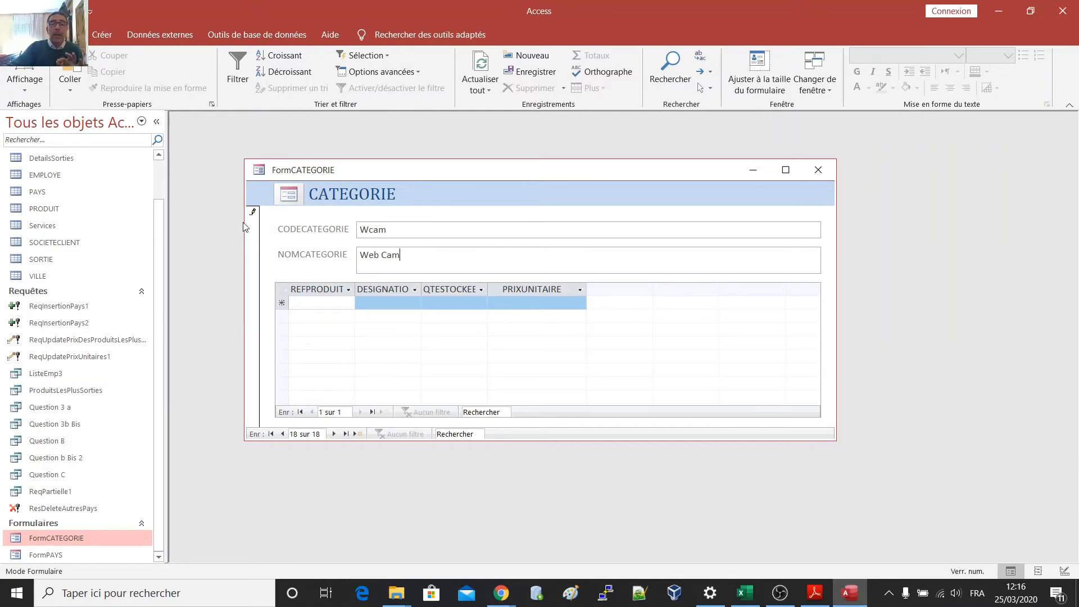
pyautogui.click(254, 250)
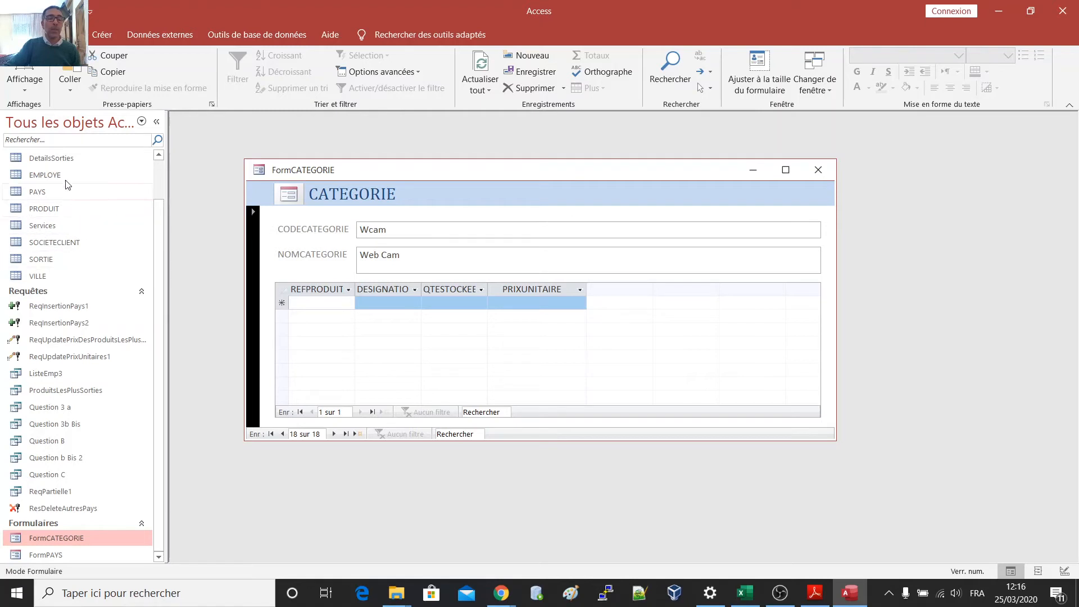
# Open the CATEGORIE table, check the Wcam row by selecting it, and close the table.
pyautogui.moveTo(159, 210); pyautogui.dragTo(159, 158)
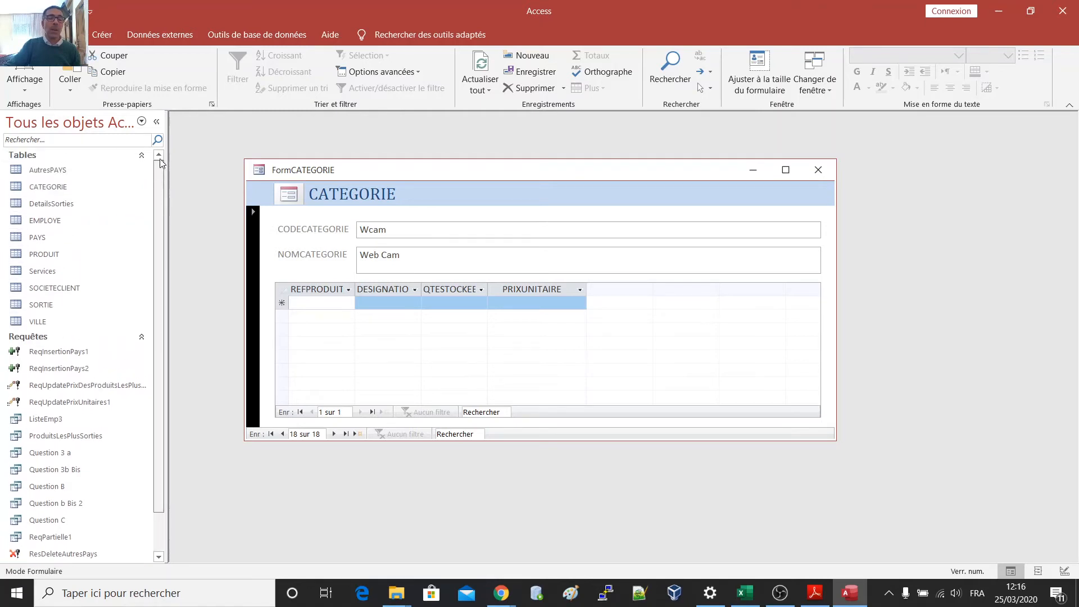
pyautogui.click(15, 189)
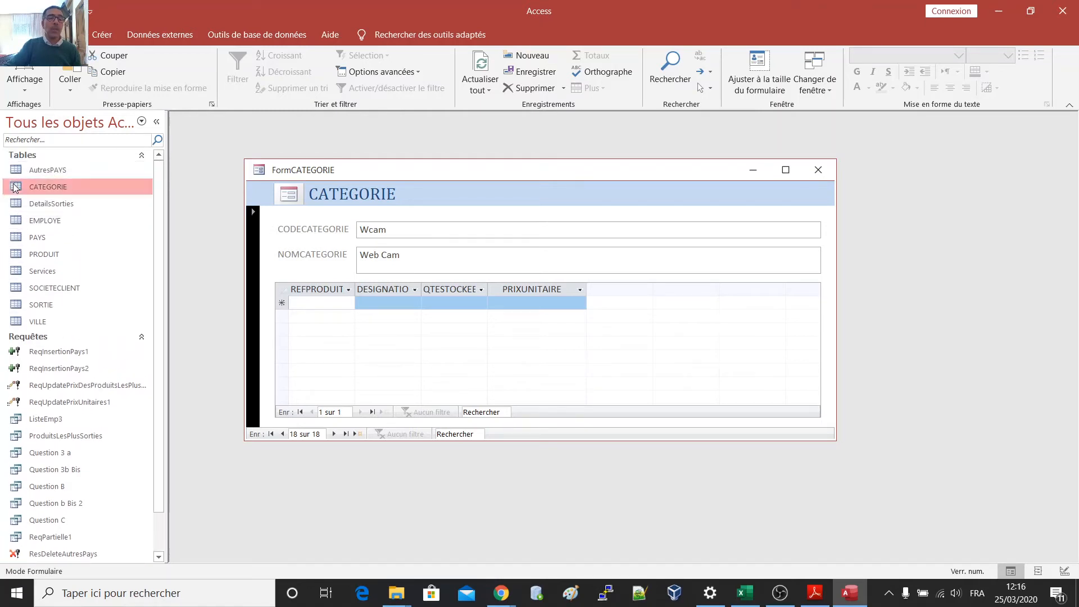
pyautogui.doubleClick(15, 188)
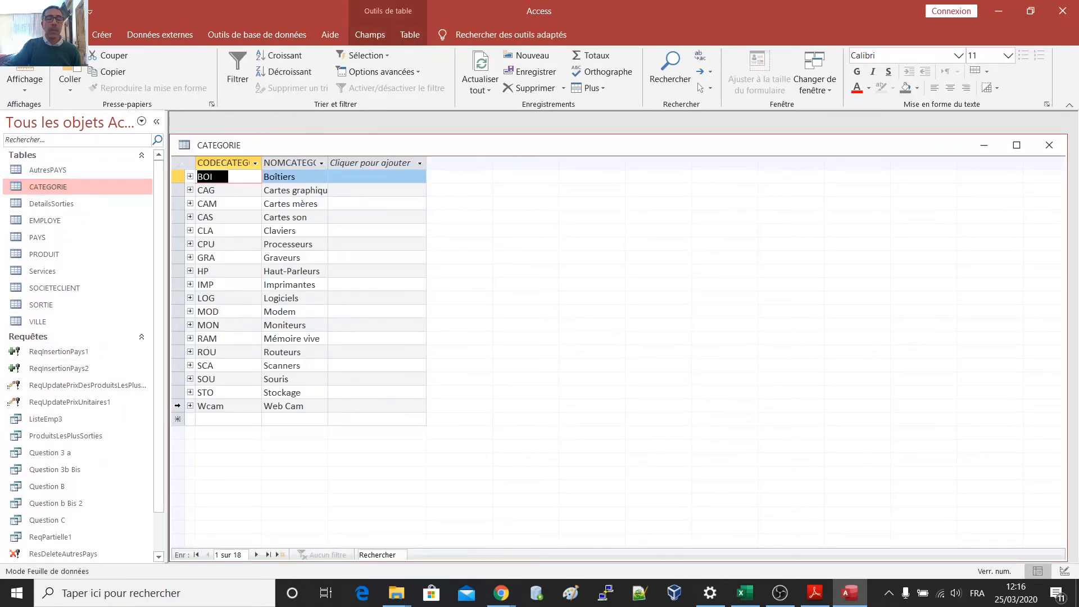
pyautogui.click(178, 406)
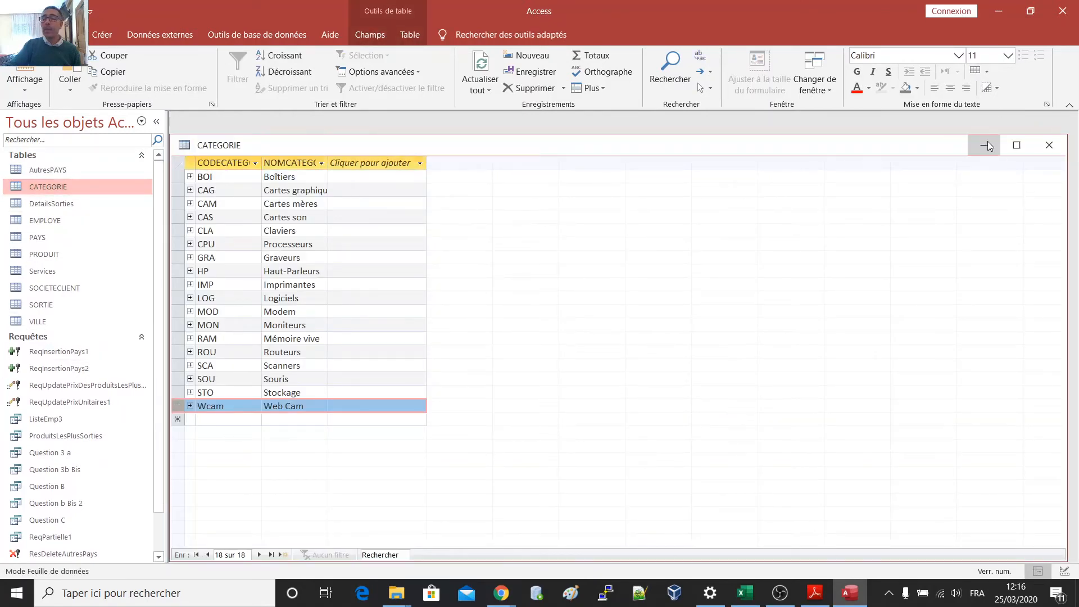
pyautogui.click(1049, 145)
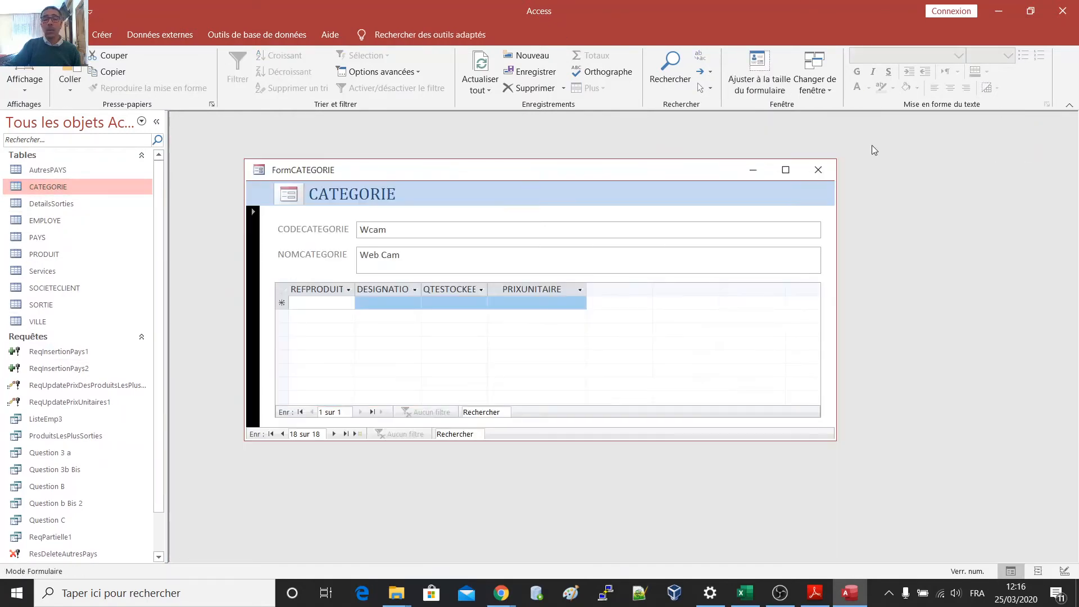
# Start a product record under the Web Cam category with reference WCam1 and designation Web Cam HD G1.
pyautogui.click(319, 302)
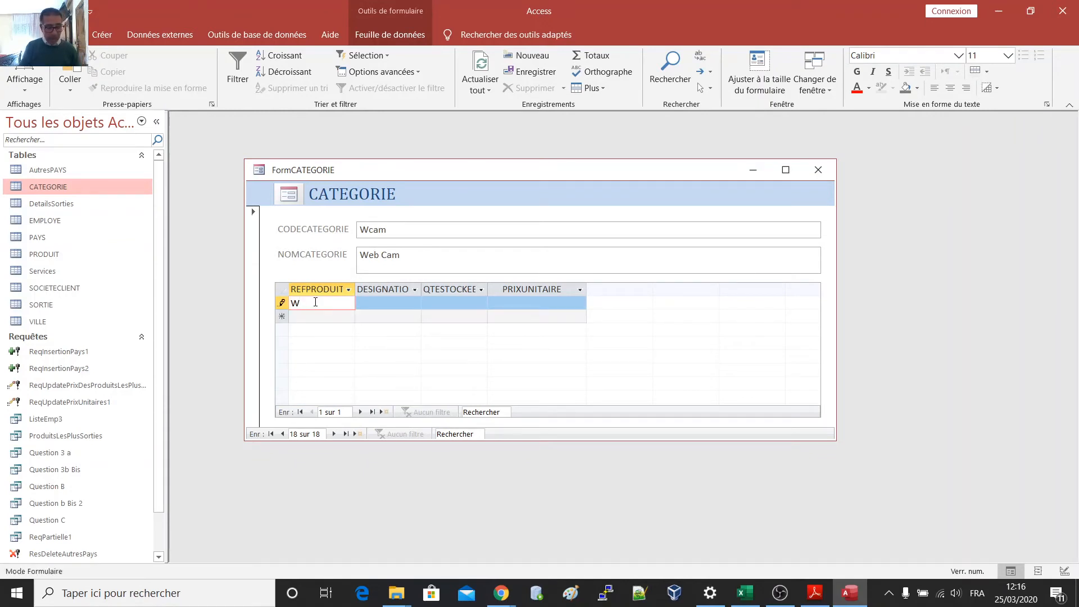
pyautogui.write('Cam1')
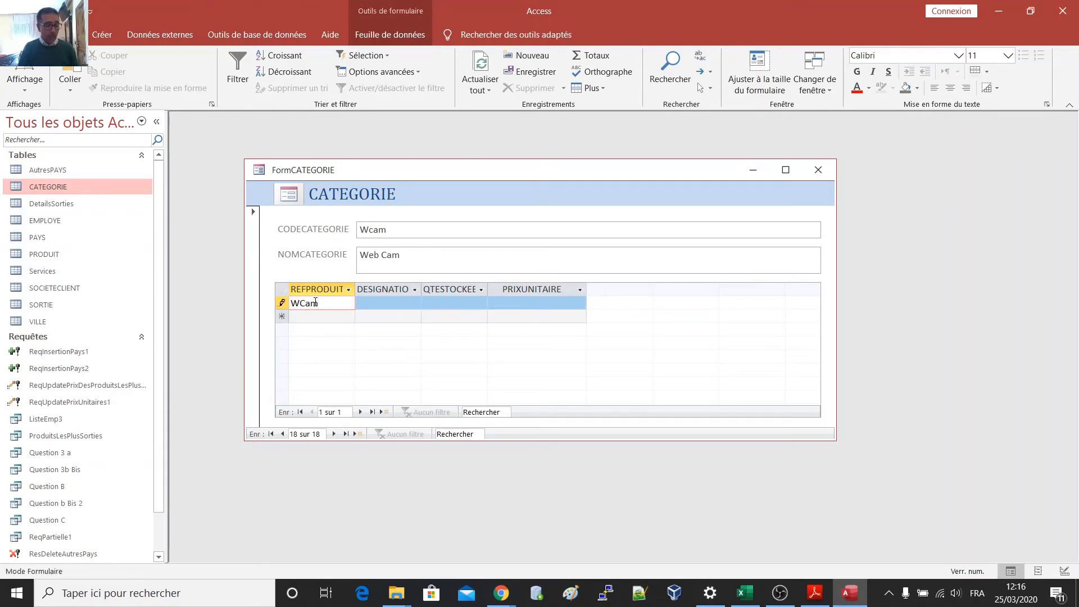
pyautogui.click(390, 302)
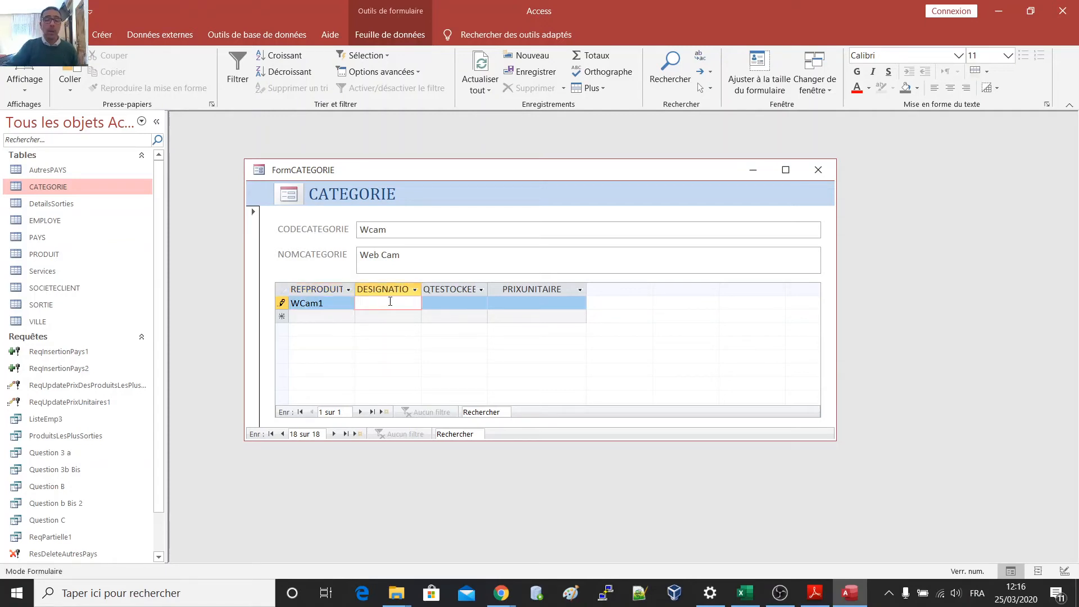
pyautogui.write('Web')
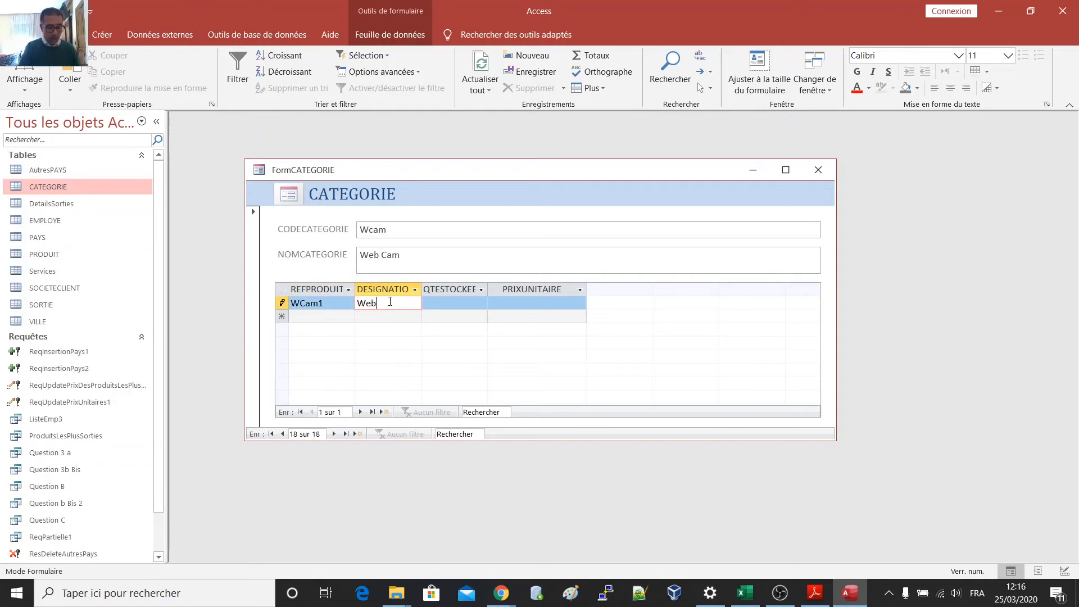
pyautogui.write(' Cam')
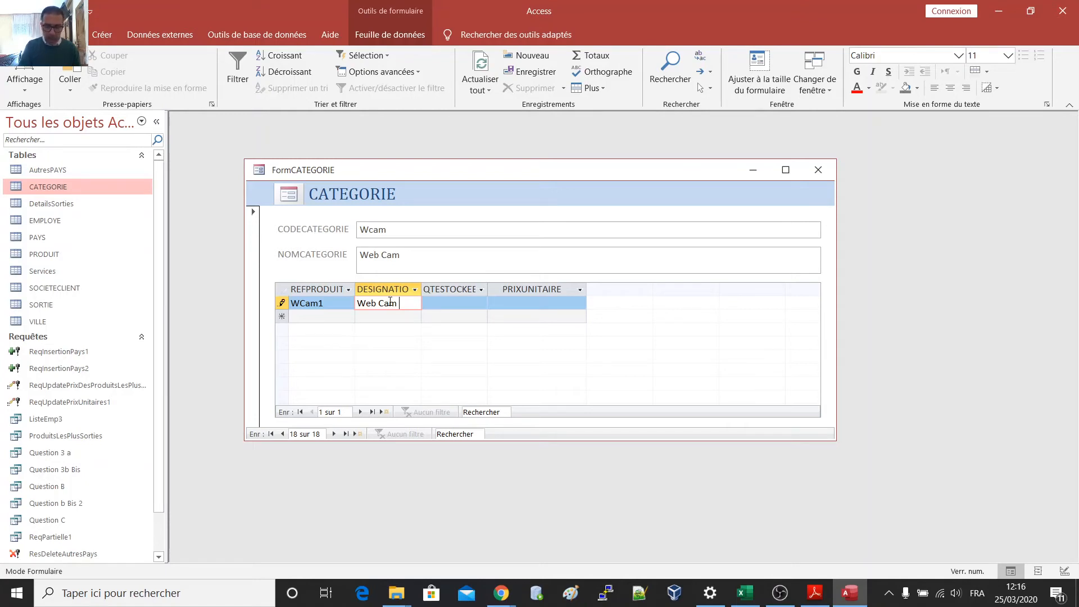
pyautogui.write('10234')
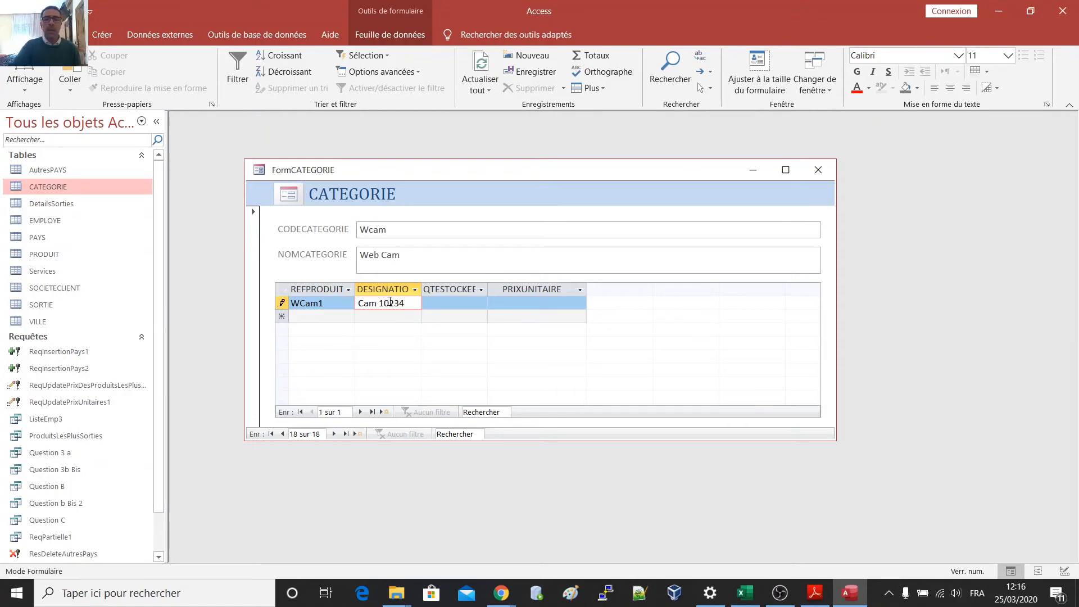
pyautogui.press('BackSpace')
pyautogui.press('BackSpace')
pyautogui.press('BackSpace')
pyautogui.press('BackSpace')
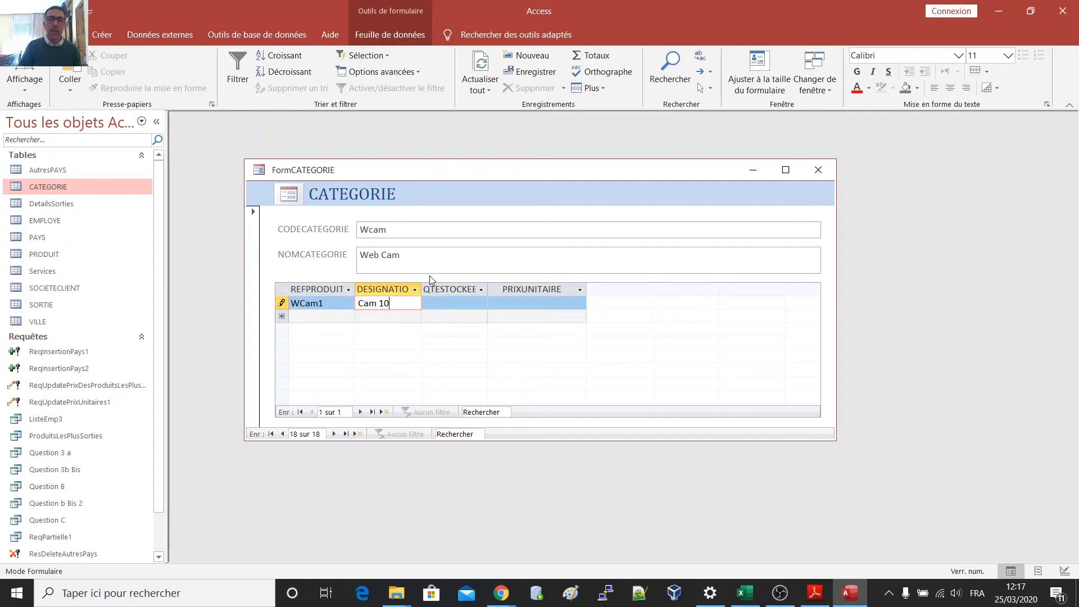
pyautogui.write('HD G')
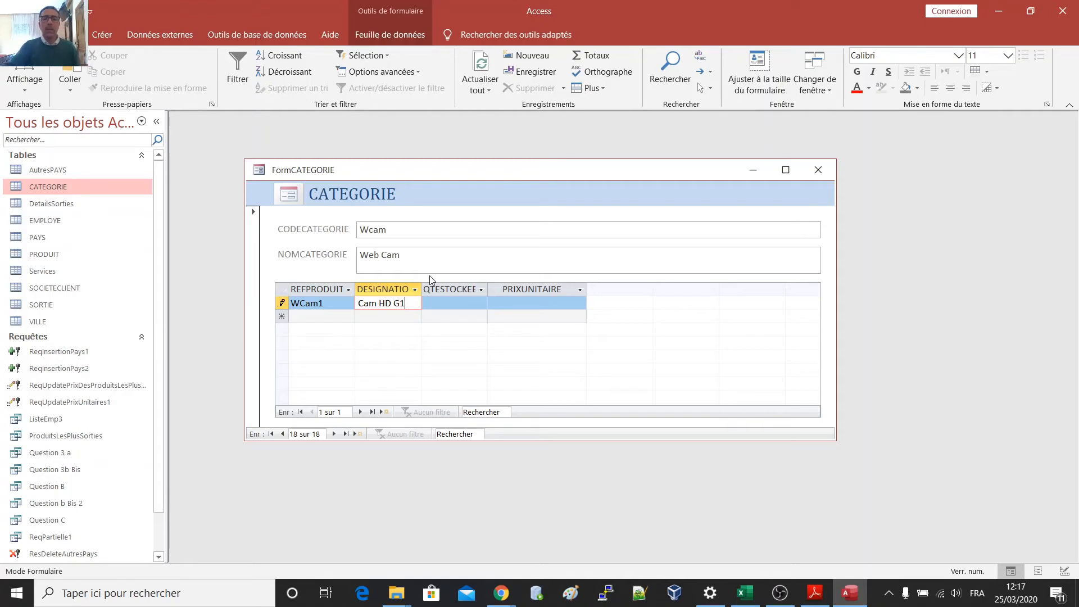
# Set the WCam1 product's stocked quantity to 1000 and unit price to 200, and save the record.
pyautogui.click(444, 301)
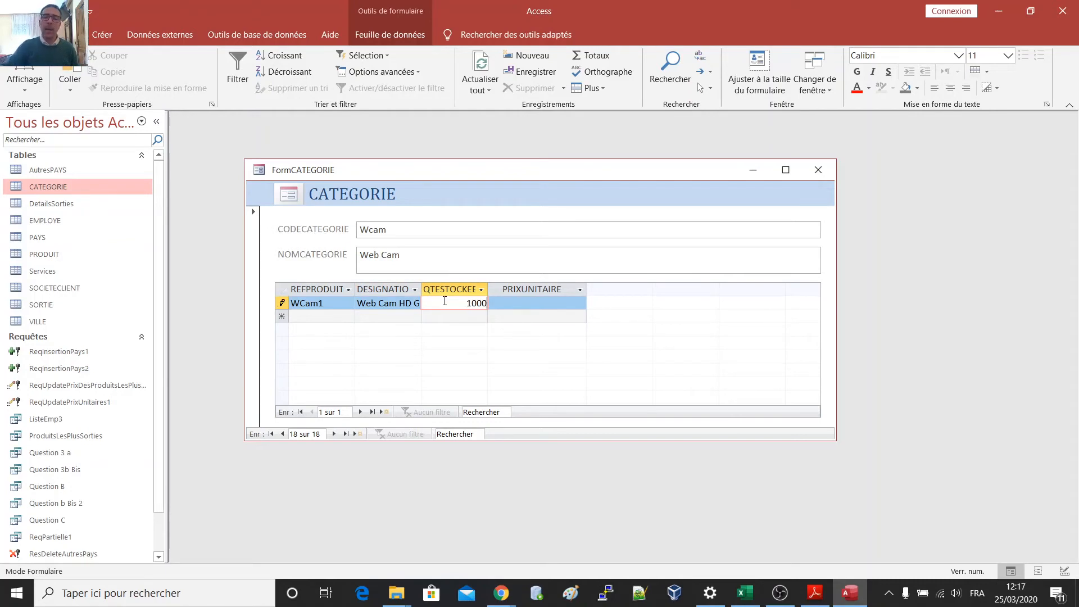
pyautogui.click(539, 300)
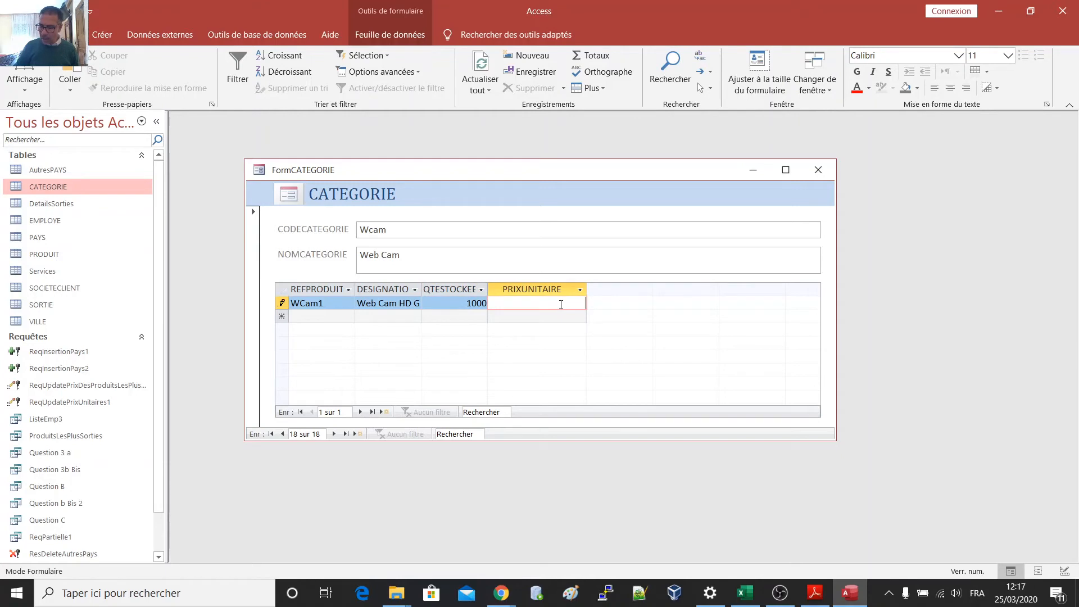
pyautogui.write('100')
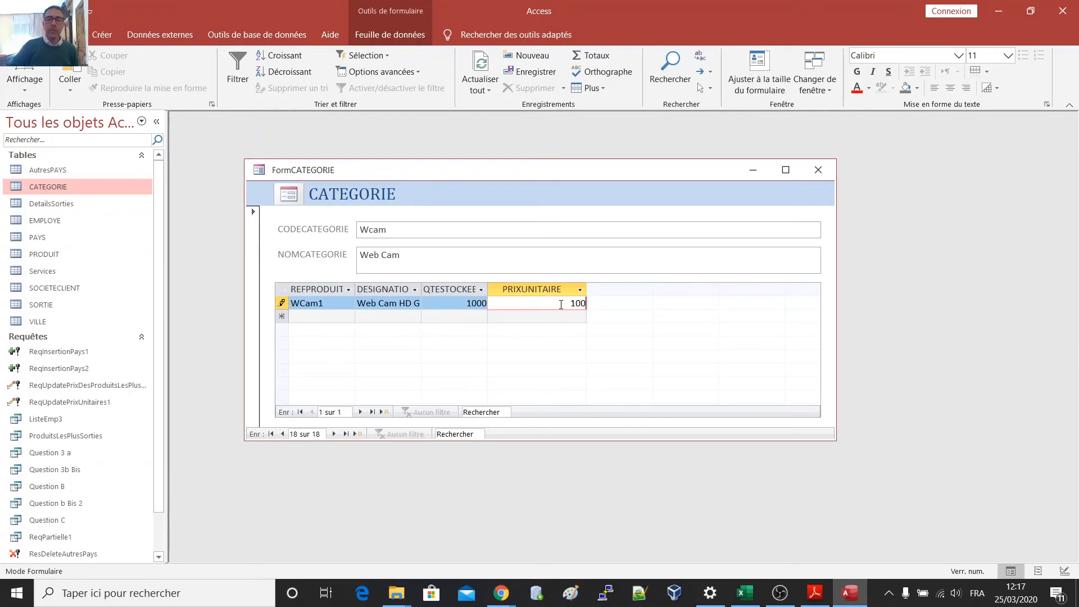
pyautogui.press('BackSpace')
pyautogui.press('BackSpace')
pyautogui.write('5')
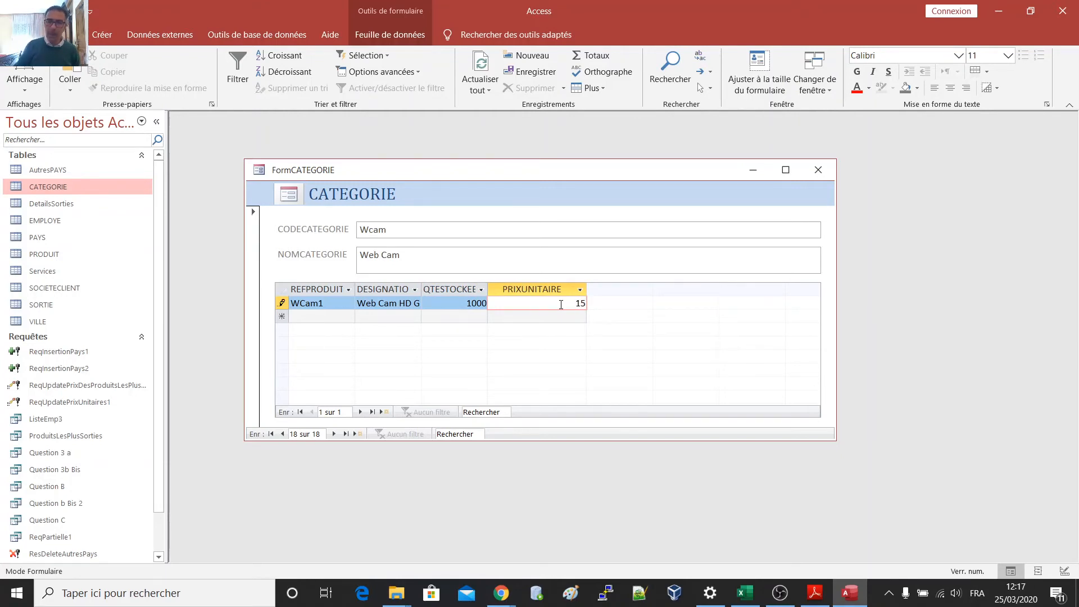
pyautogui.write('0')
pyautogui.press('BackSpace')
pyautogui.press('BackSpace')
pyautogui.press('BackSpace')
pyautogui.write('200')
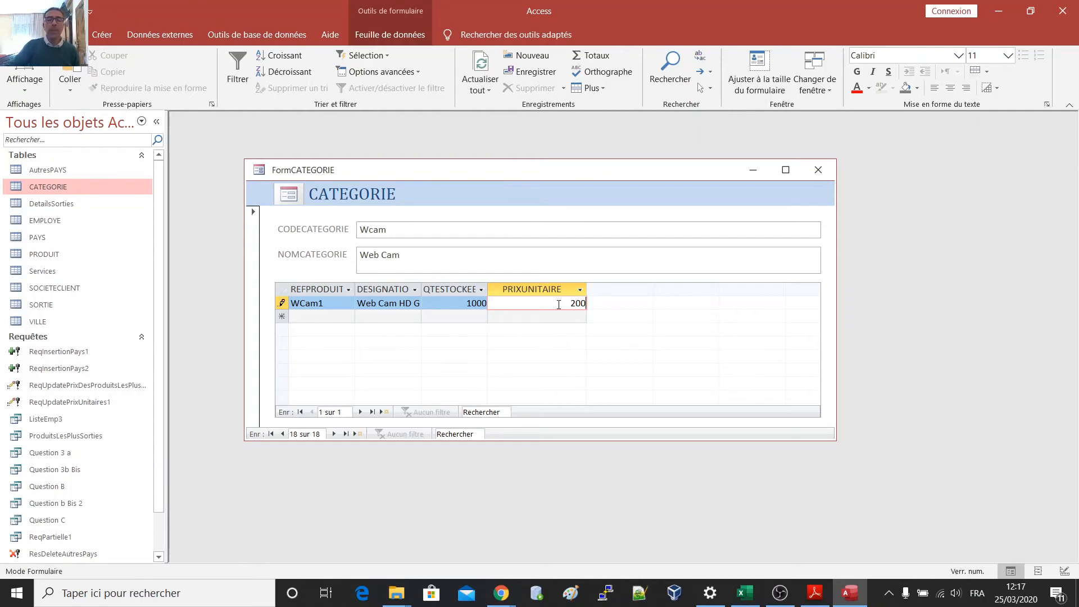
pyautogui.click(474, 304)
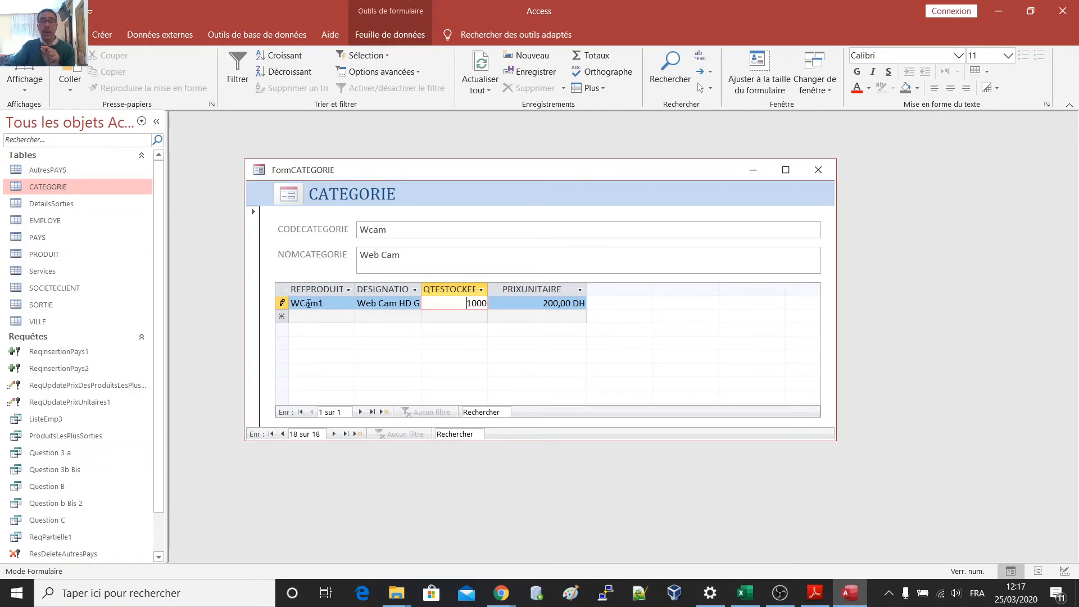
pyautogui.click(283, 303)
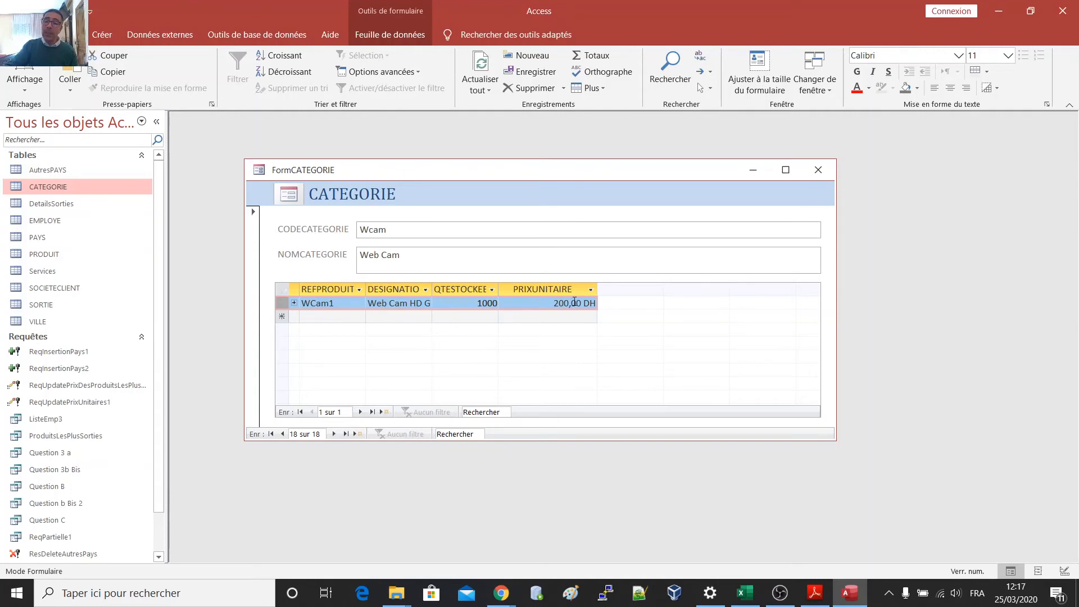
# Highlight the form's category code, then open the PRODUIT table and select the WCam1 row to check its category code.
pyautogui.doubleClick(386, 233)
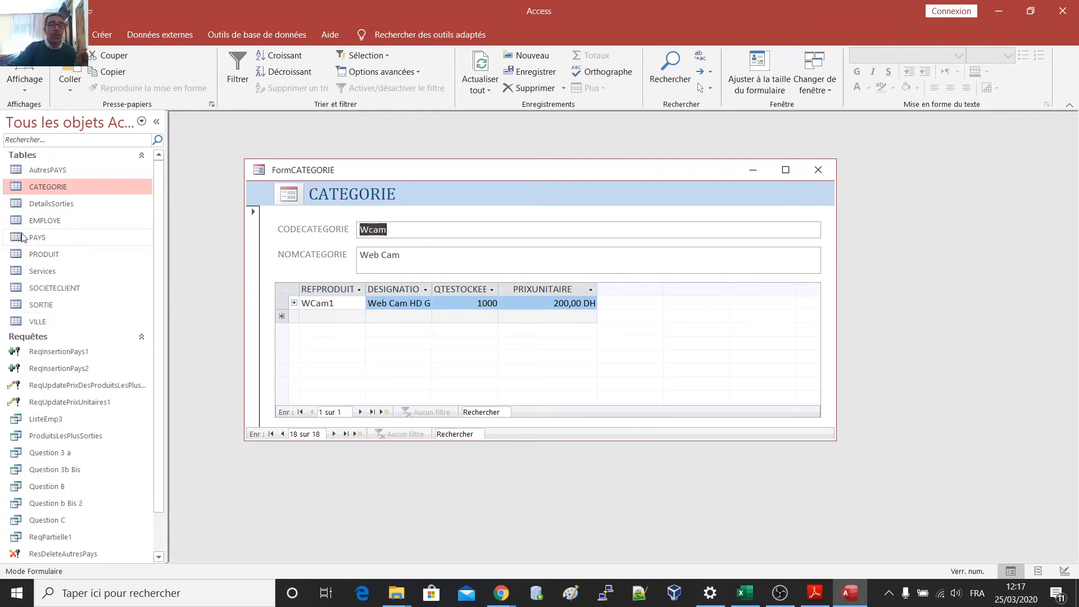
pyautogui.doubleClick(20, 255)
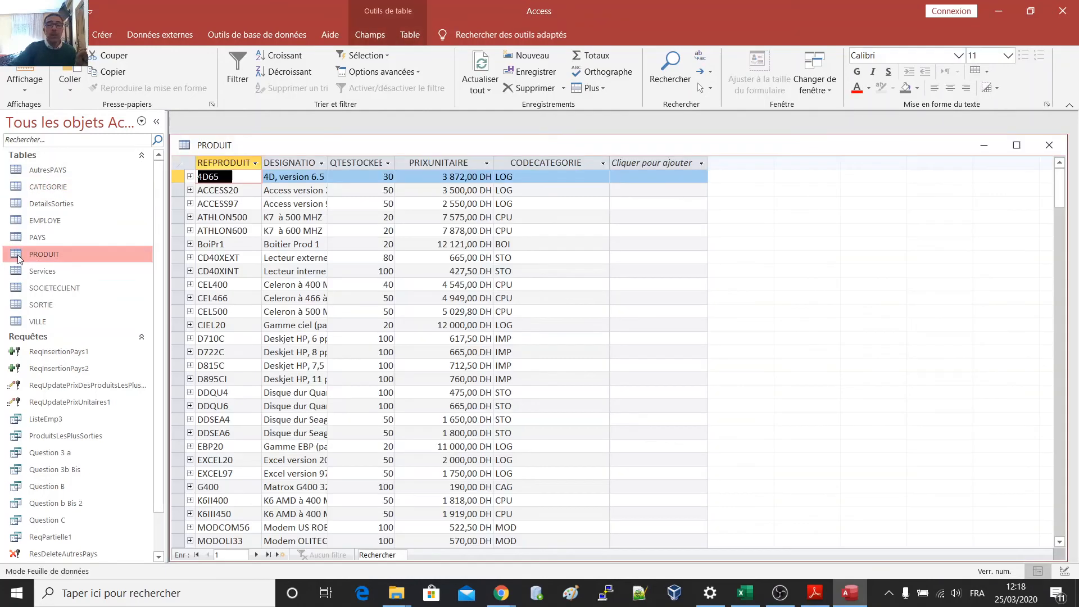
pyautogui.scroll(-14, 344, 368)
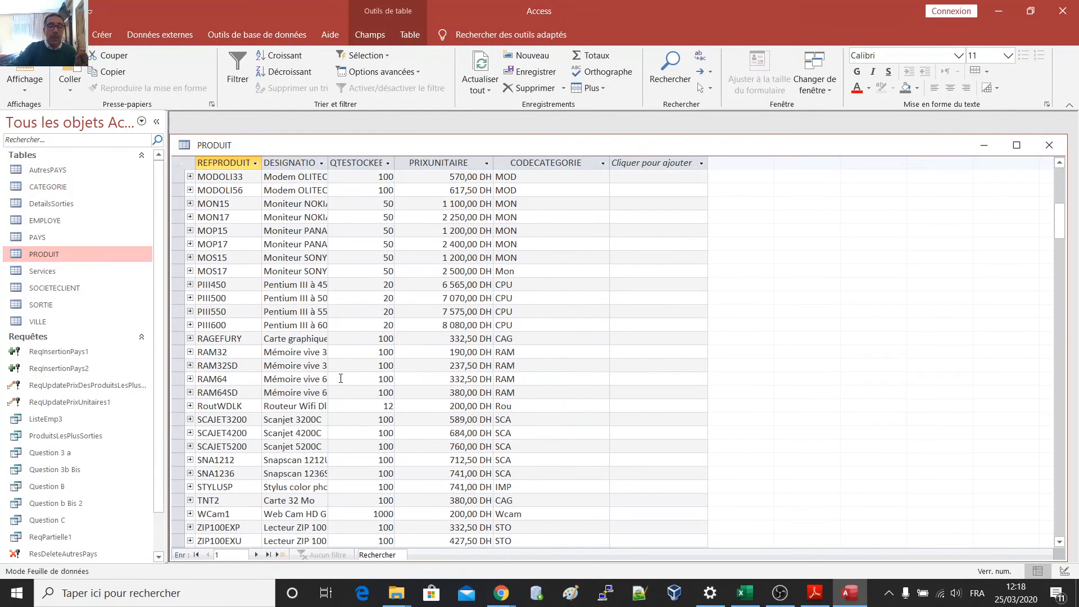
pyautogui.scroll(1, 340, 379)
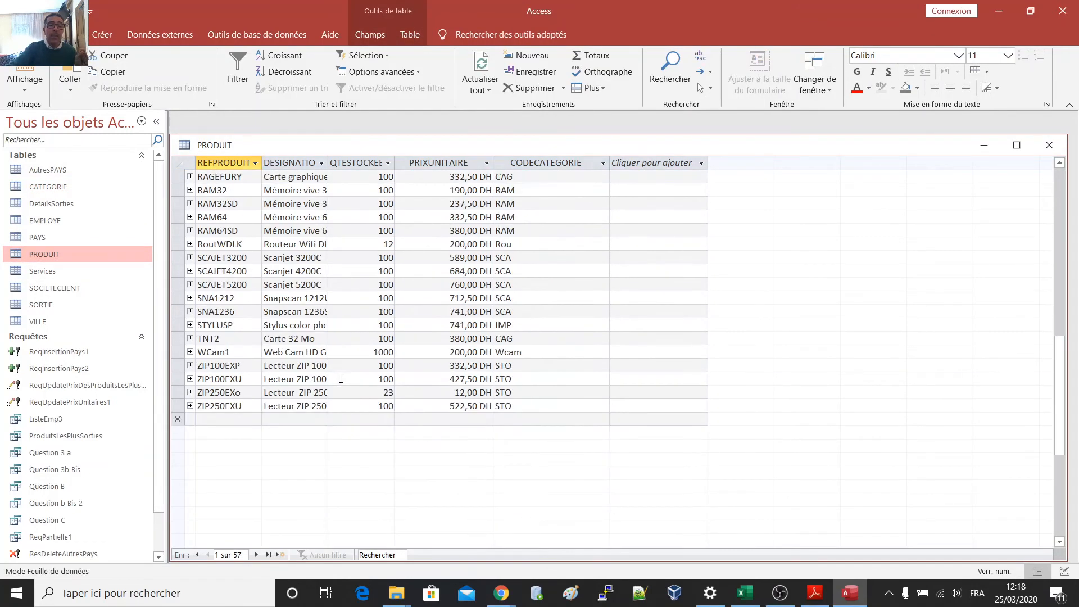
pyautogui.click(179, 349)
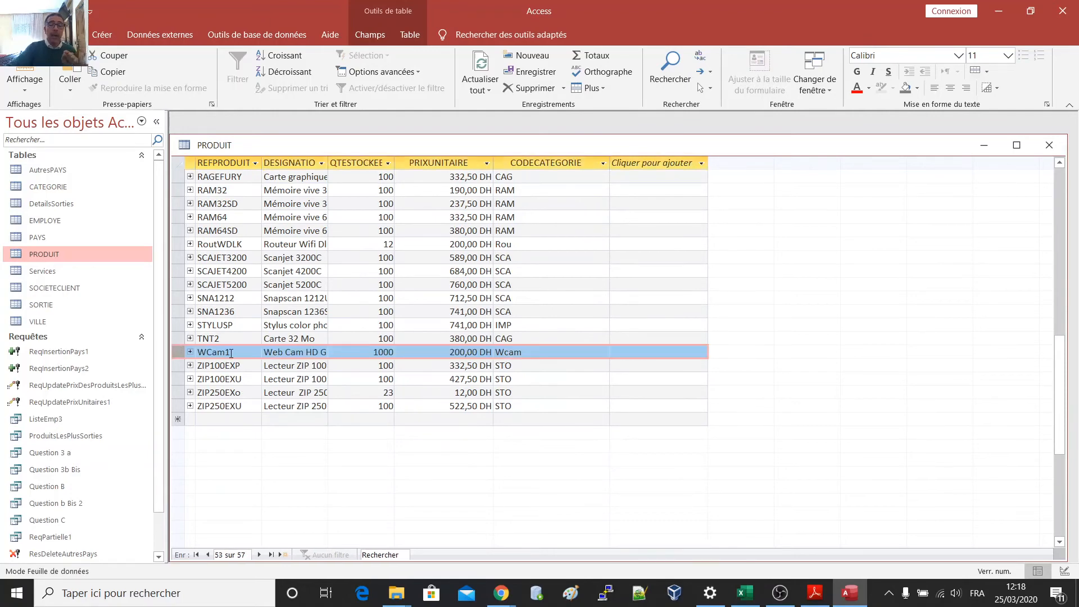
# Widen the PRODUIT table's DESIGNATION column to fit its text, and check the WCam1 row's stocked quantity, unit price and category code.
pyautogui.doubleClick(329, 163)
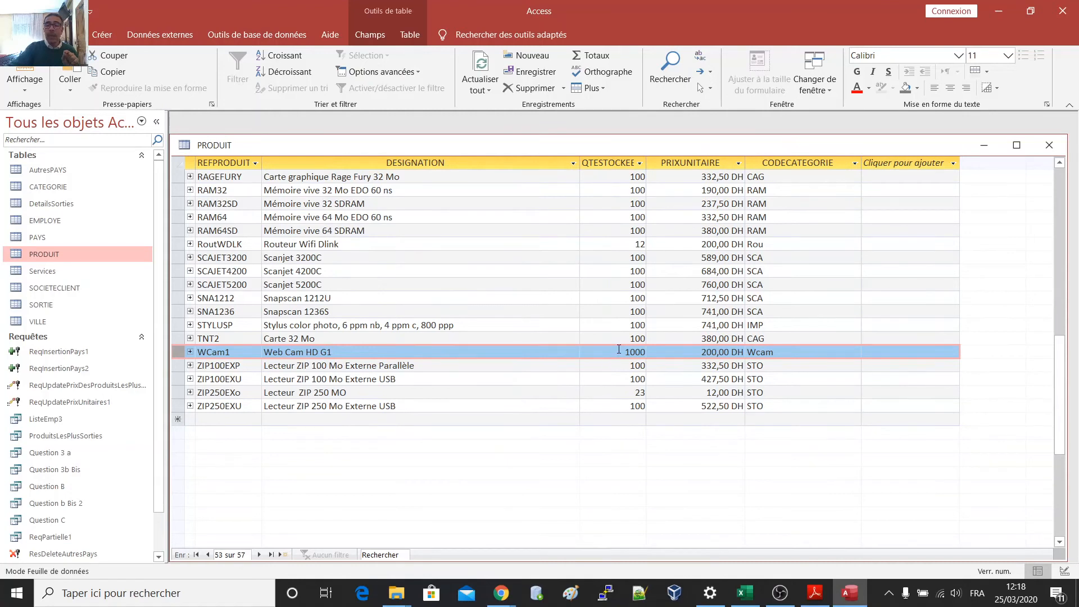
pyautogui.moveTo(624, 351); pyautogui.dragTo(719, 352)
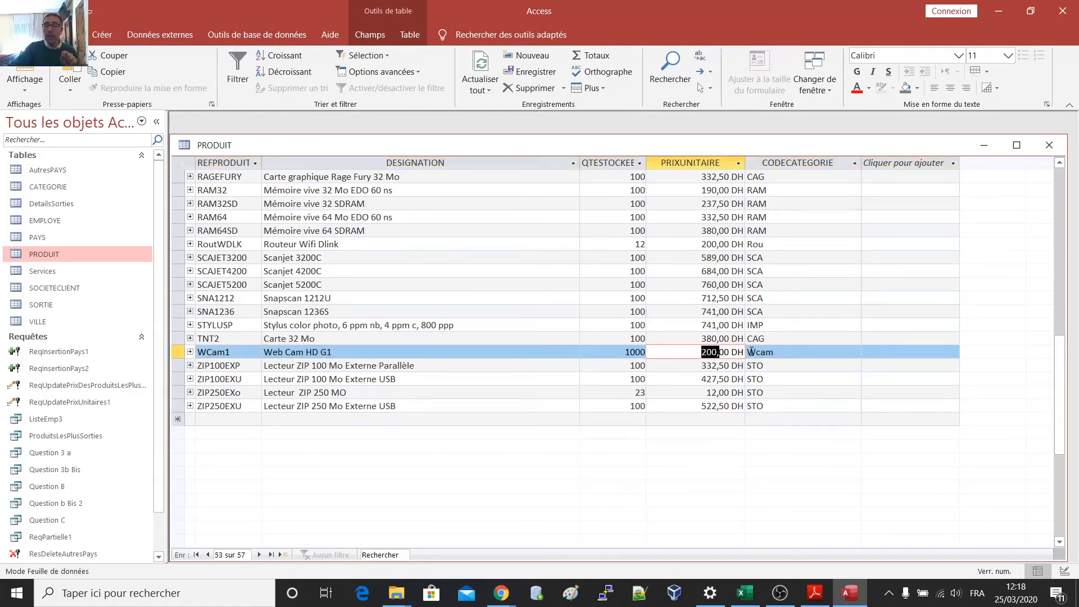
pyautogui.click(772, 352)
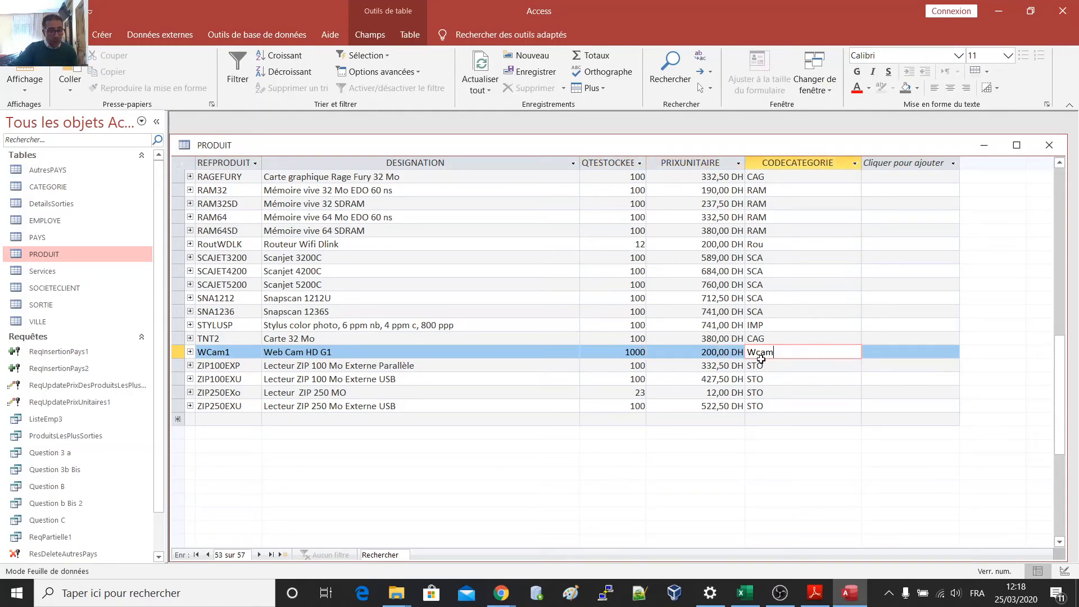
# Move the PRODUIT table window below FormCATEGORIE to uncover the form, and highlight the form's category code.
pyautogui.hotkey('alt', 'Tab')
pyautogui.hotkey('alt', 'Tab')
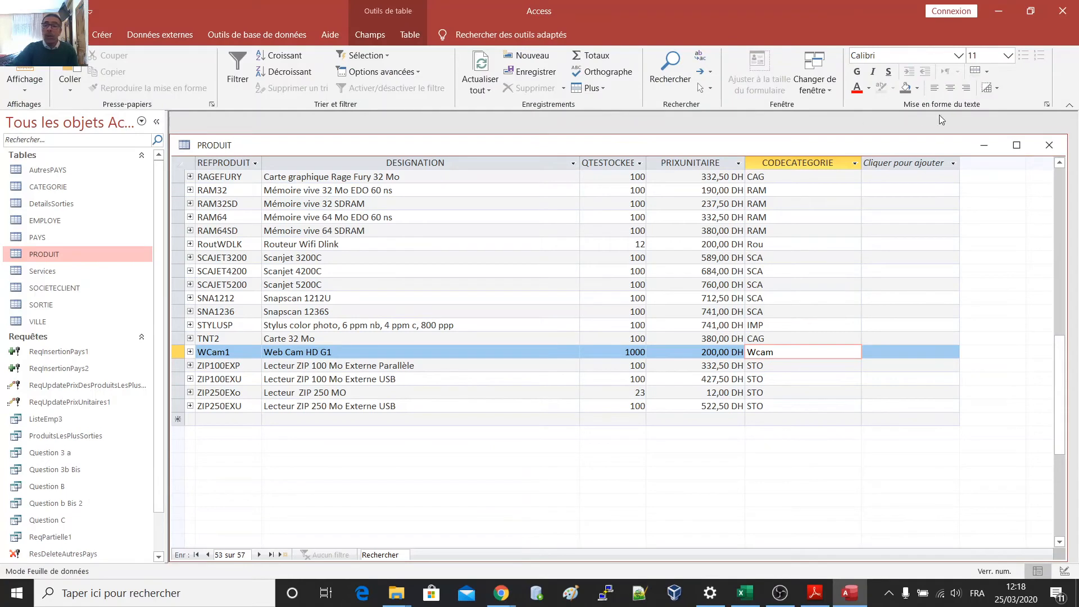
pyautogui.moveTo(959, 144); pyautogui.dragTo(872, 466)
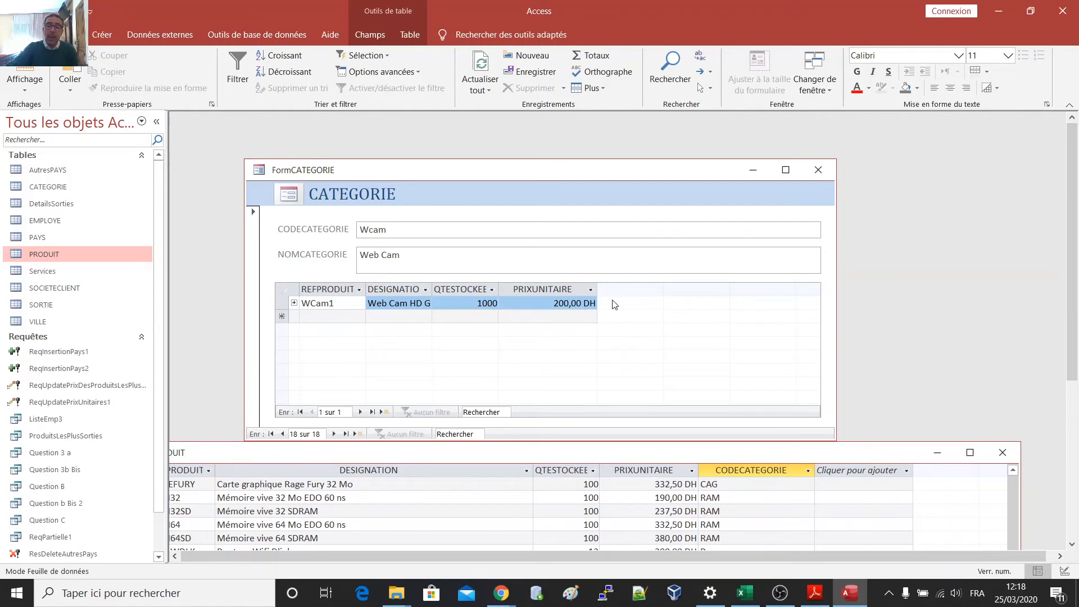
pyautogui.doubleClick(387, 230)
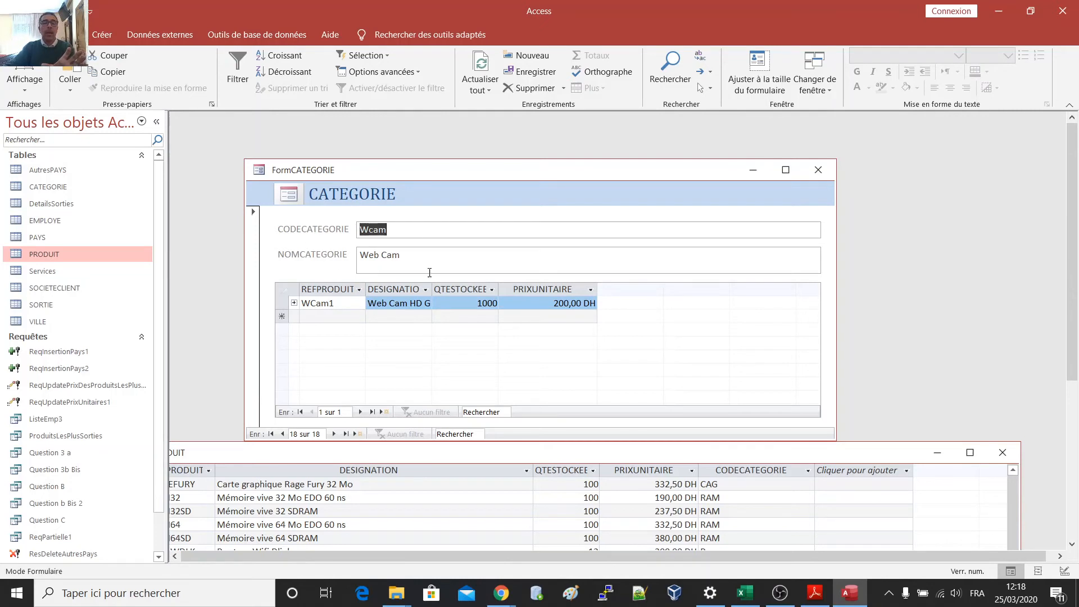
# Start a second product record under the Web Cam category with reference WCam2 and designation Web Cam FHD 3.
pyautogui.click(323, 319)
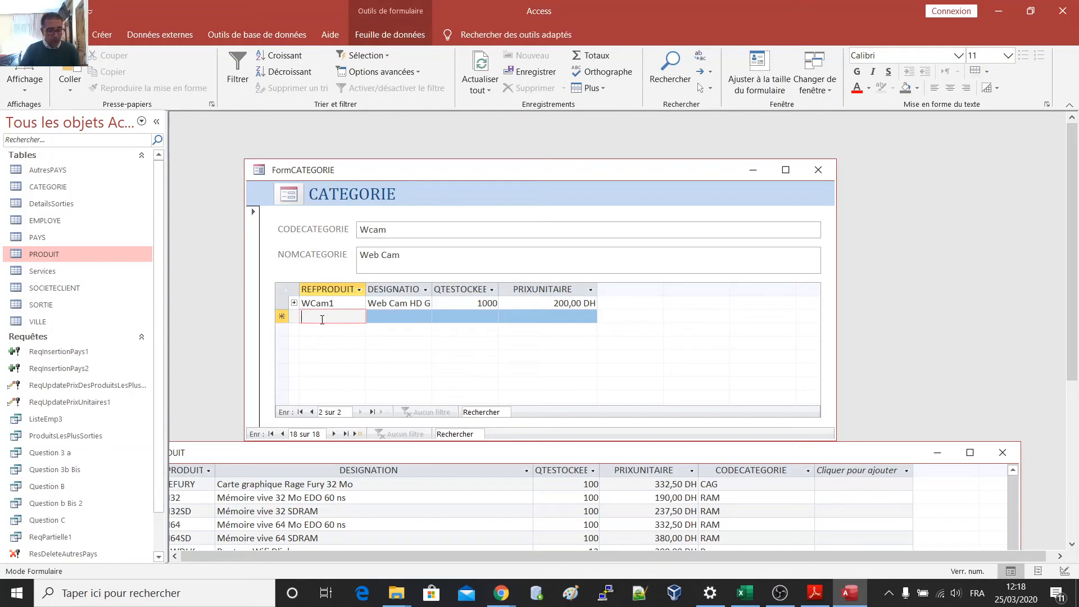
pyautogui.write('WCa')
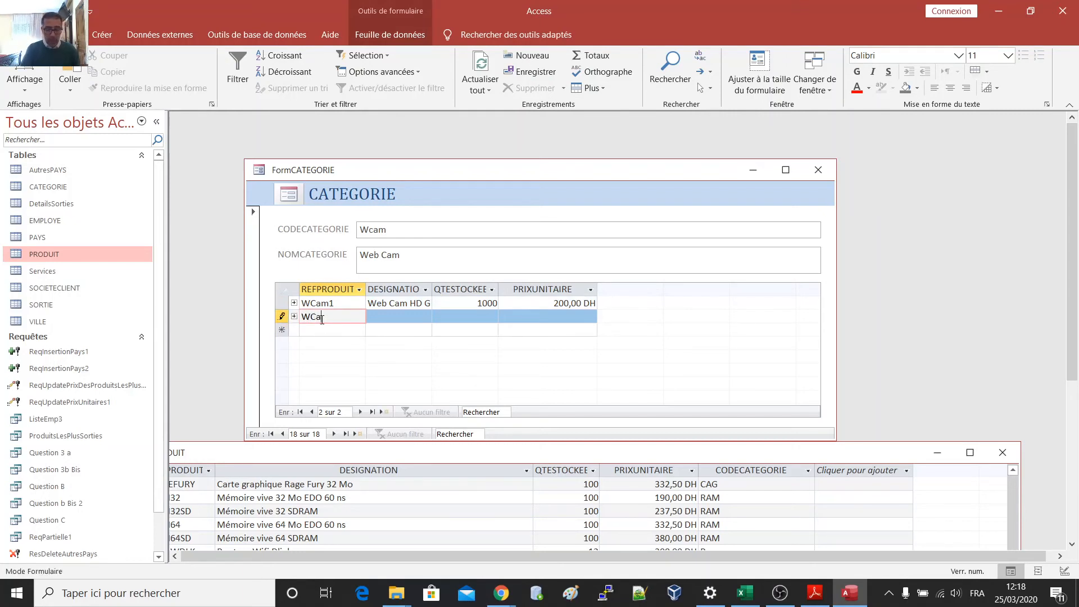
pyautogui.write('m2')
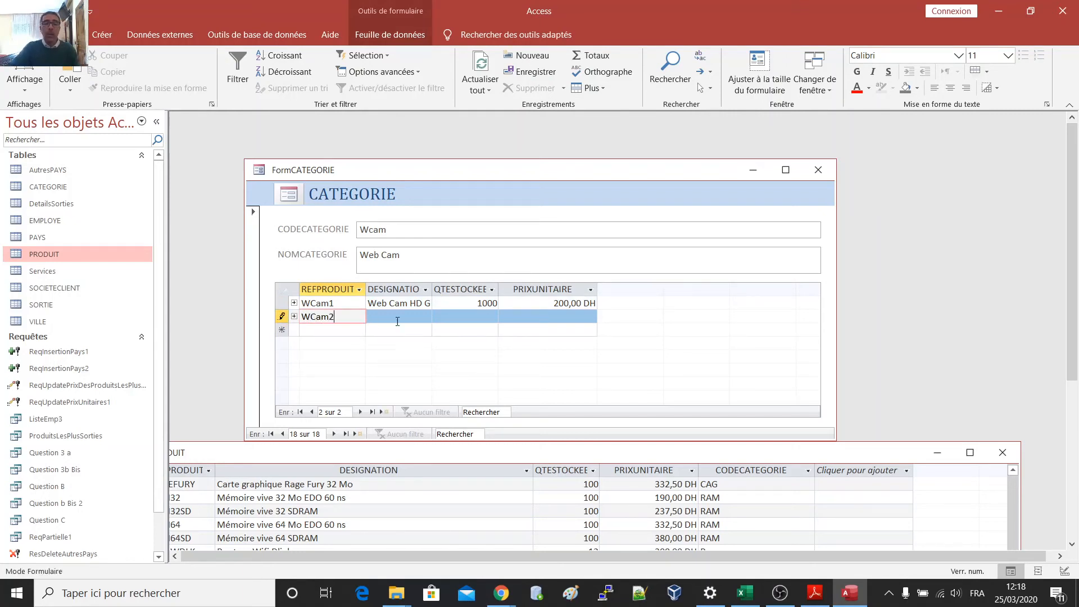
pyautogui.click(398, 317)
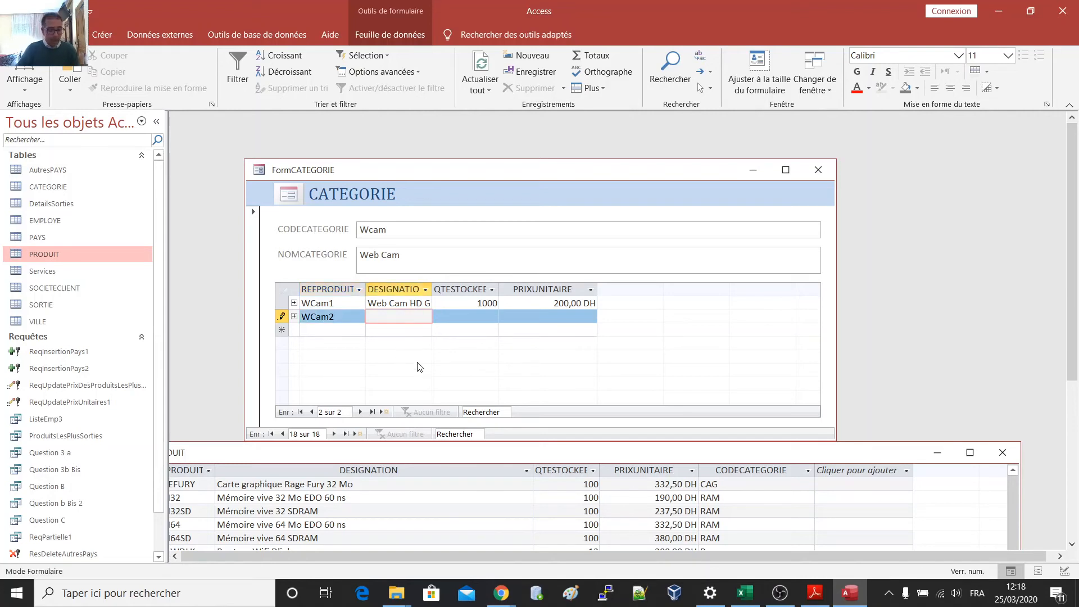
pyautogui.write('Web')
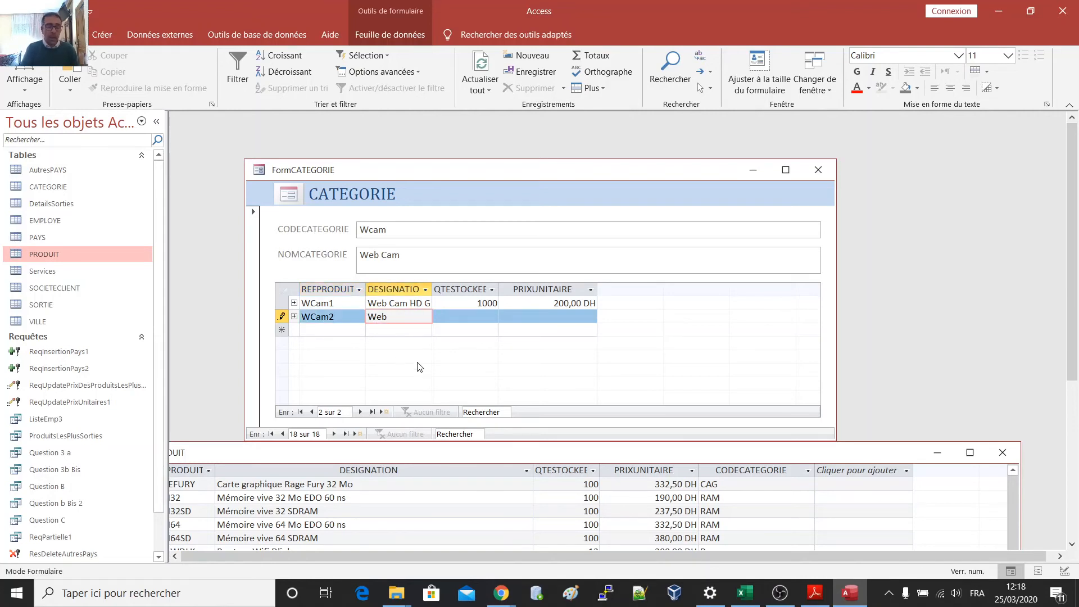
pyautogui.write(' Cam FHD')
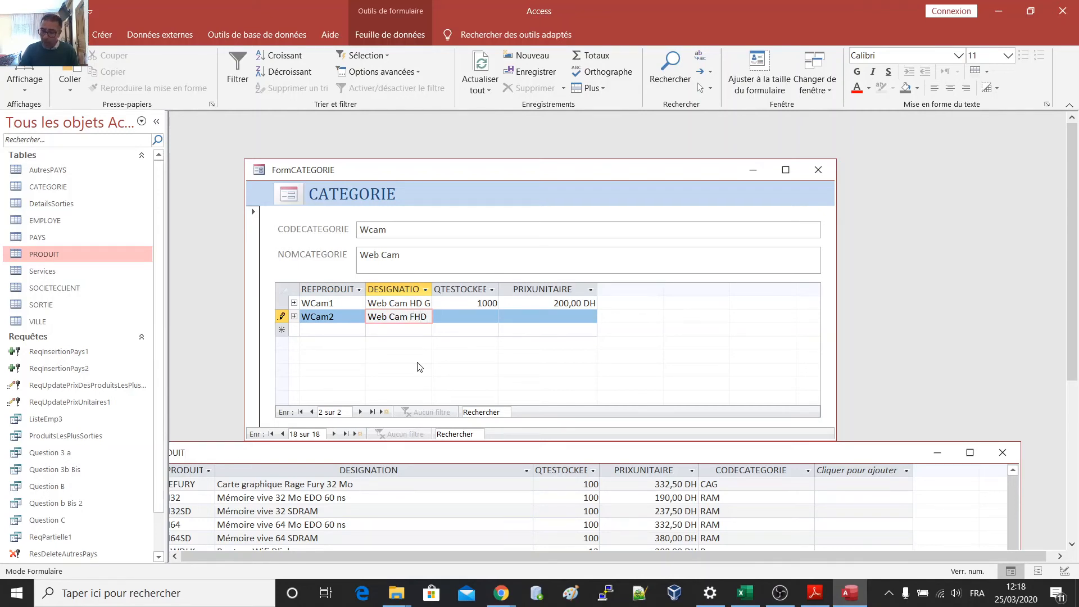
pyautogui.write(' 3')
# Set the WCam2 product's unit price to 500 and stocked quantity to 50, and save the record.
pyautogui.click(476, 316)
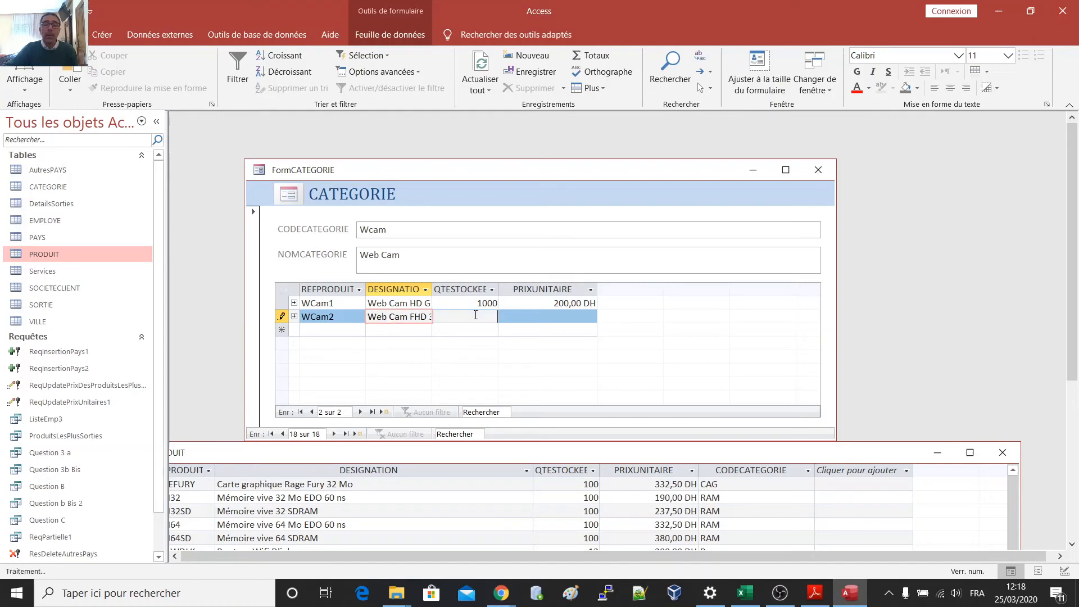
pyautogui.click(547, 315)
pyautogui.write('5')
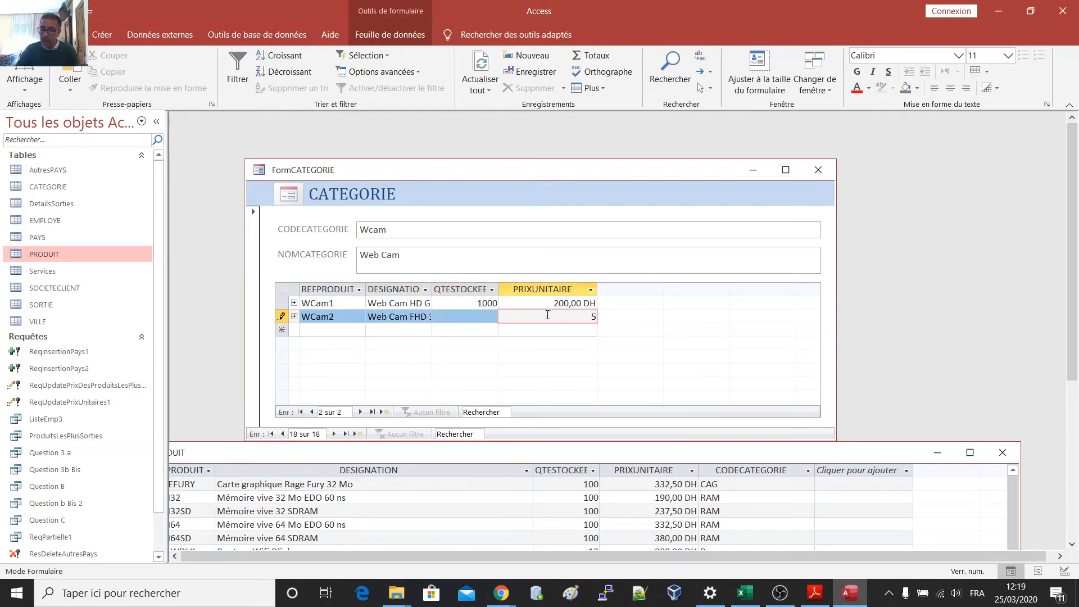
pyautogui.write('00')
pyautogui.click(486, 321)
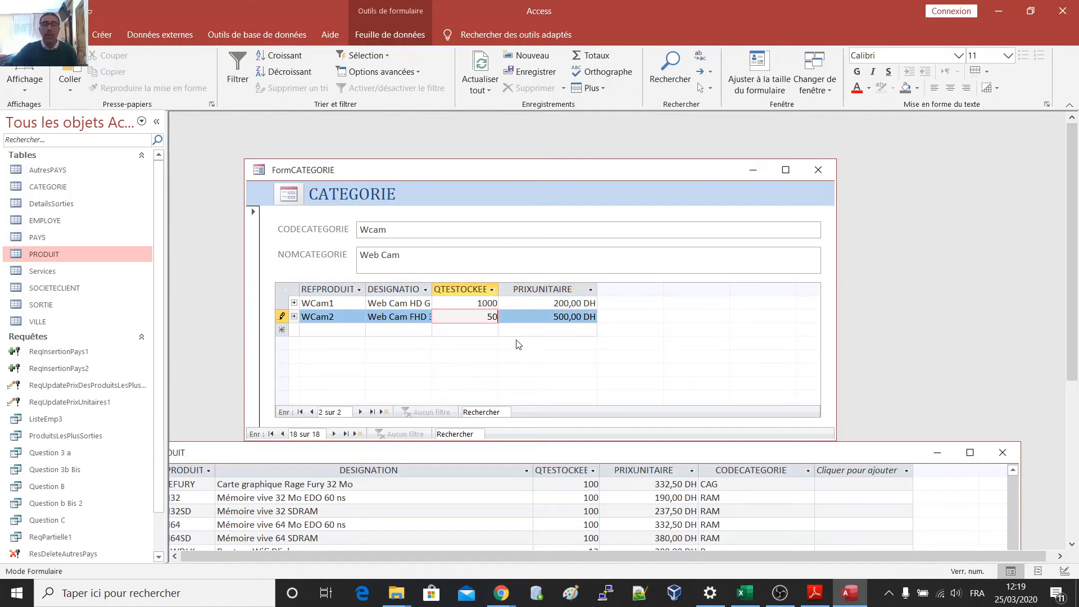
pyautogui.click(281, 316)
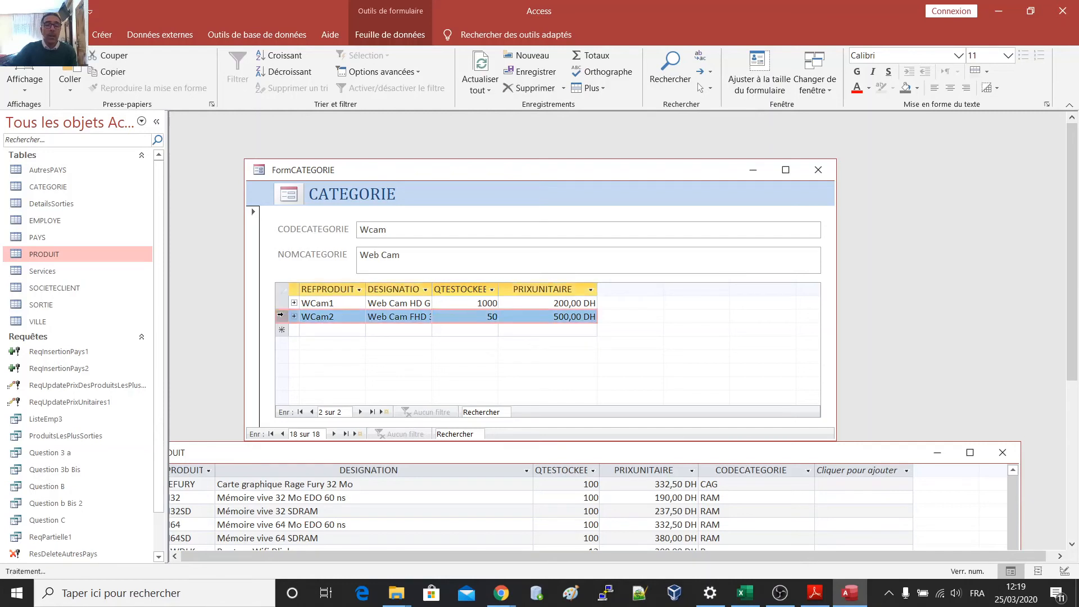
# Reload the PRODUIT table by switching to read-only Design view and back, and select the WCam1 and WCam2 rows to check them.
pyautogui.doubleClick(359, 235)
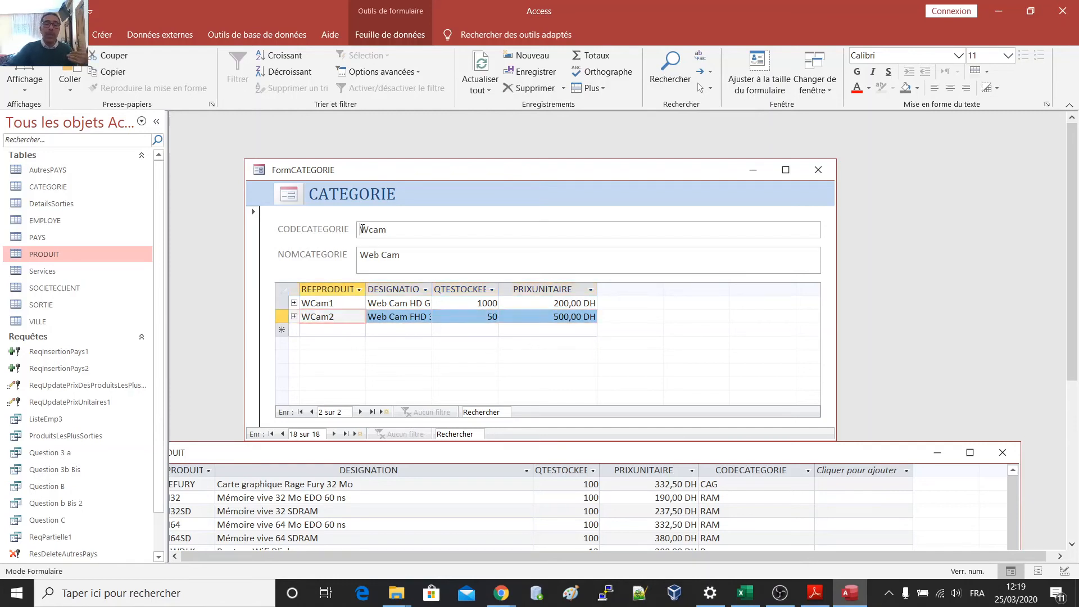
pyautogui.moveTo(334, 454); pyautogui.dragTo(413, 163)
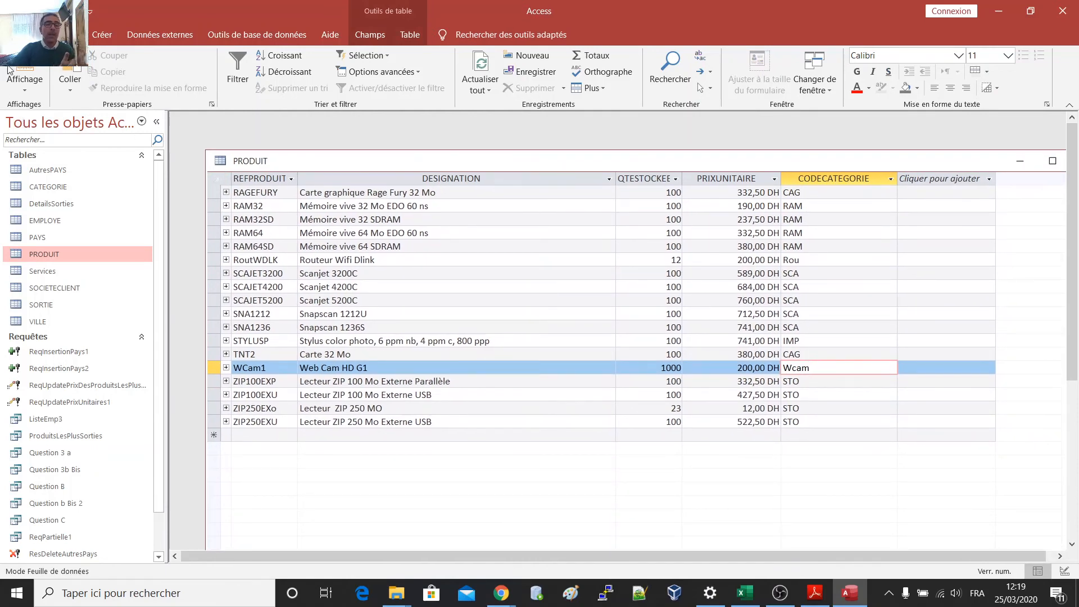
pyautogui.click(24, 75)
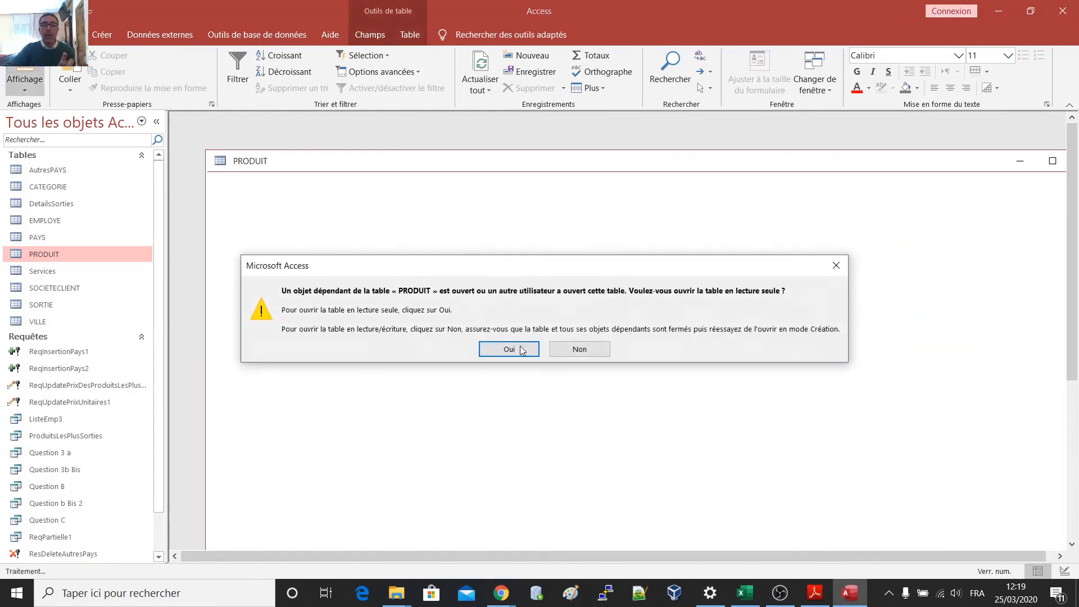
pyautogui.click(521, 349)
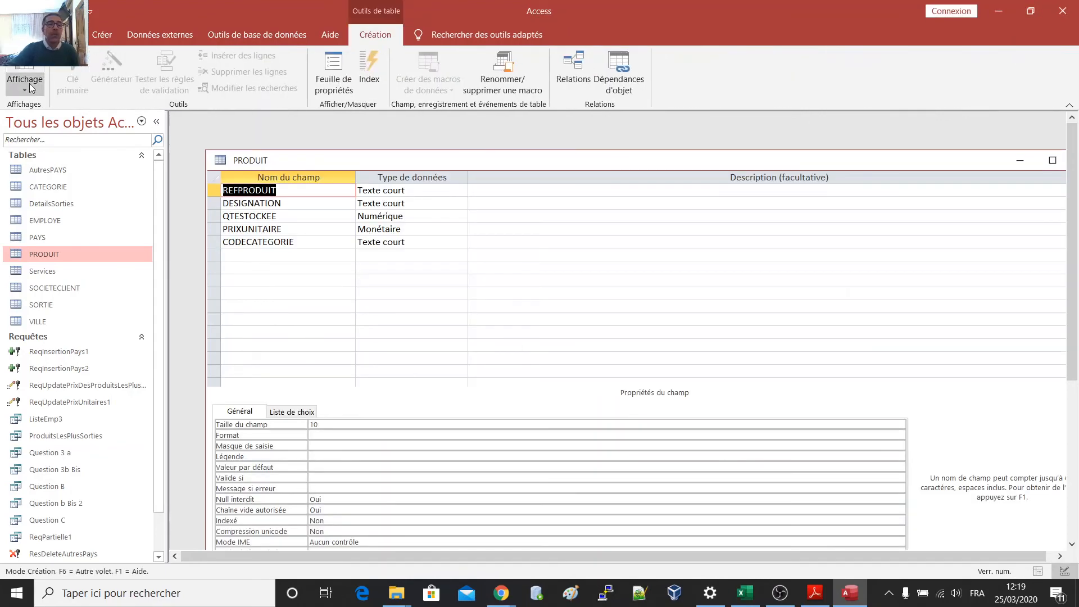
pyautogui.click(31, 88)
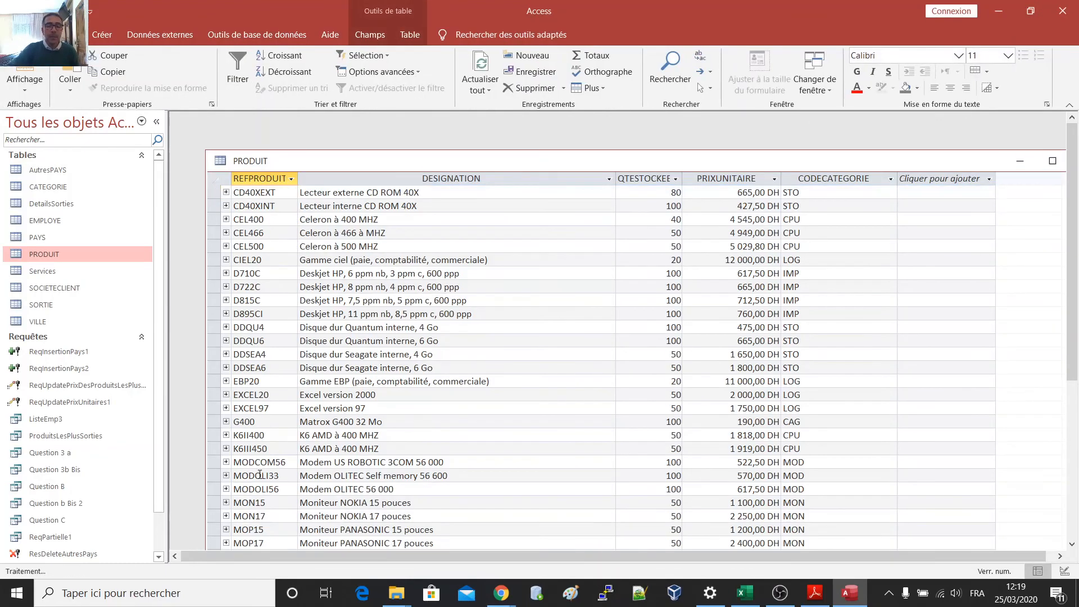
pyautogui.scroll(-12, 259, 474)
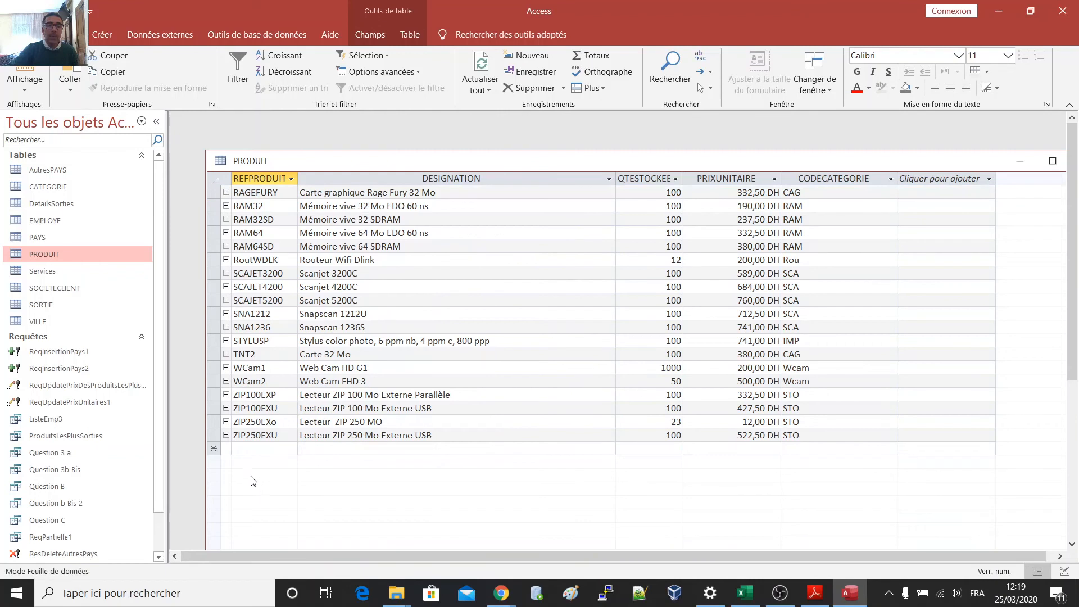
pyautogui.moveTo(214, 368); pyautogui.dragTo(215, 381)
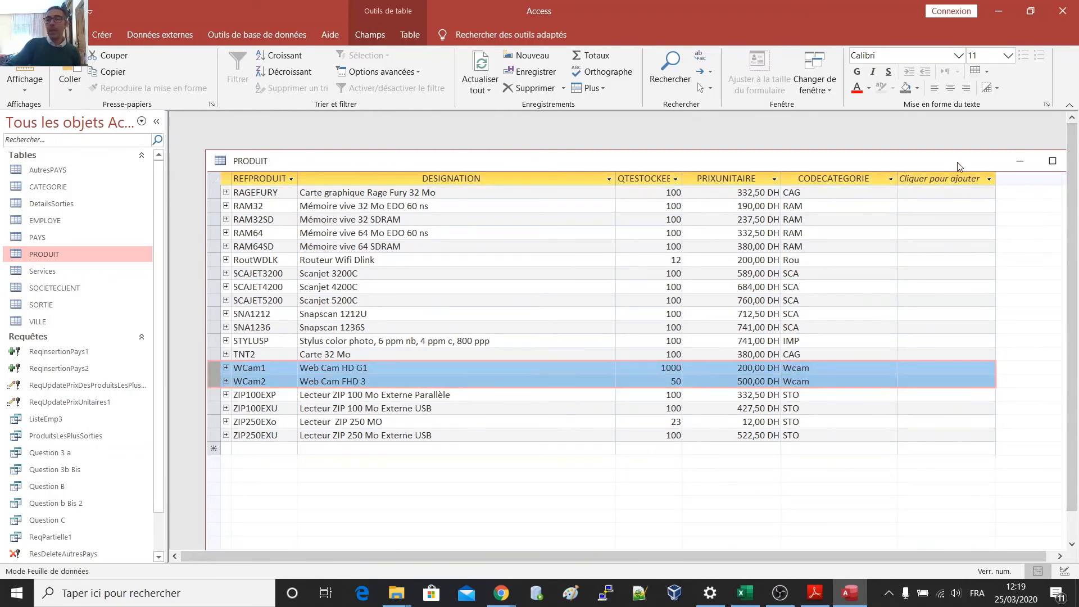
# Move the PRODUIT window below the form, browse back through a few earlier categories and return to the last category record.
pyautogui.moveTo(960, 168); pyautogui.dragTo(821, 220)
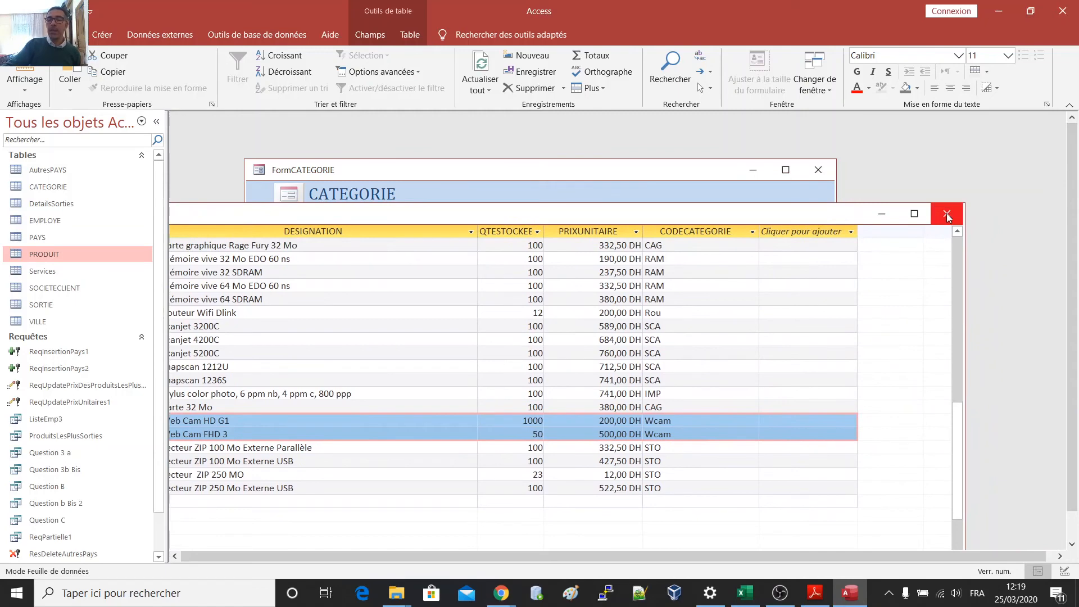
pyautogui.moveTo(534, 219); pyautogui.dragTo(636, 493)
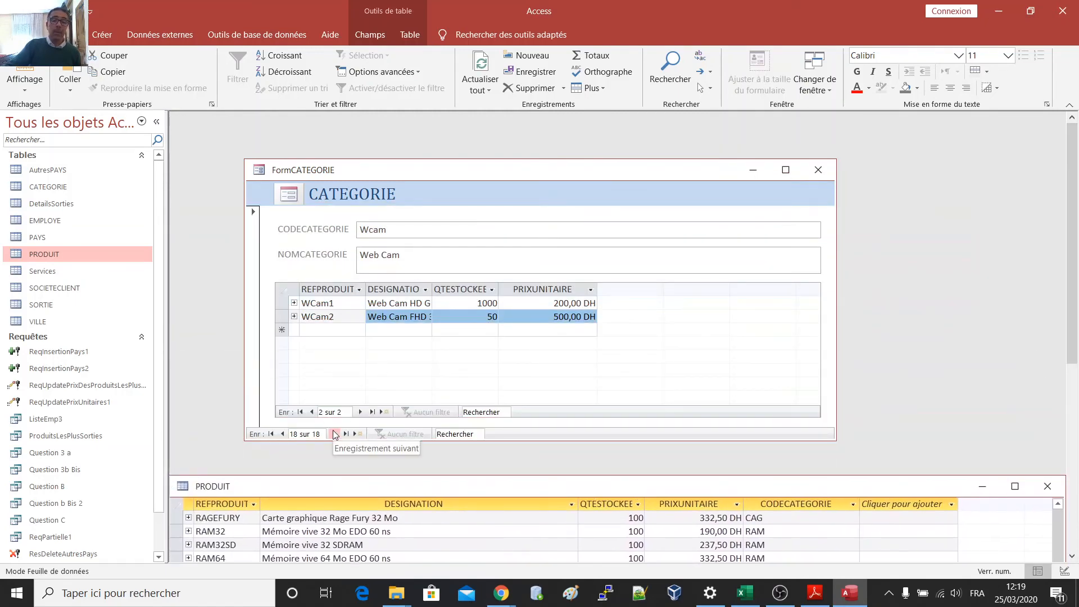
pyautogui.click(282, 433)
pyautogui.click(282, 434)
pyautogui.click(282, 434)
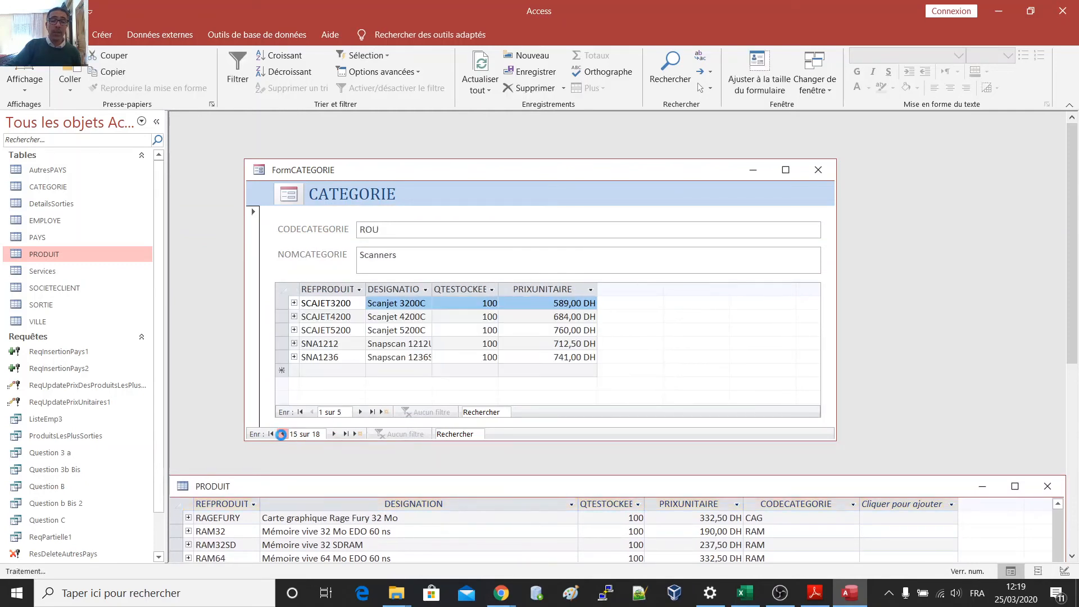
pyautogui.click(282, 434)
pyautogui.click(346, 434)
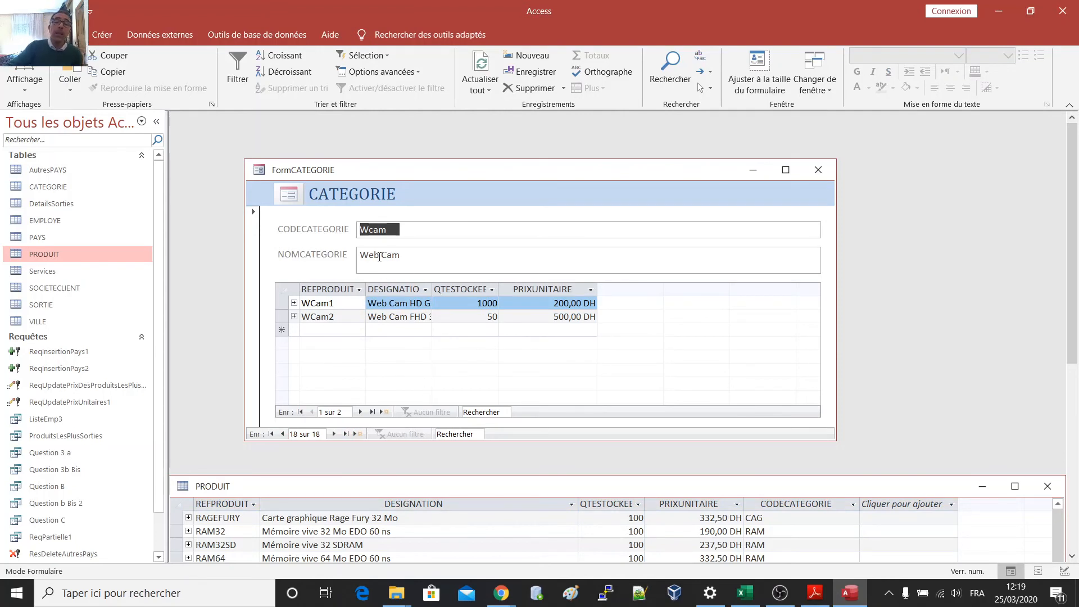
# Change the Wcam category's name to Web Camér in the form and save the record.
pyautogui.click(401, 255)
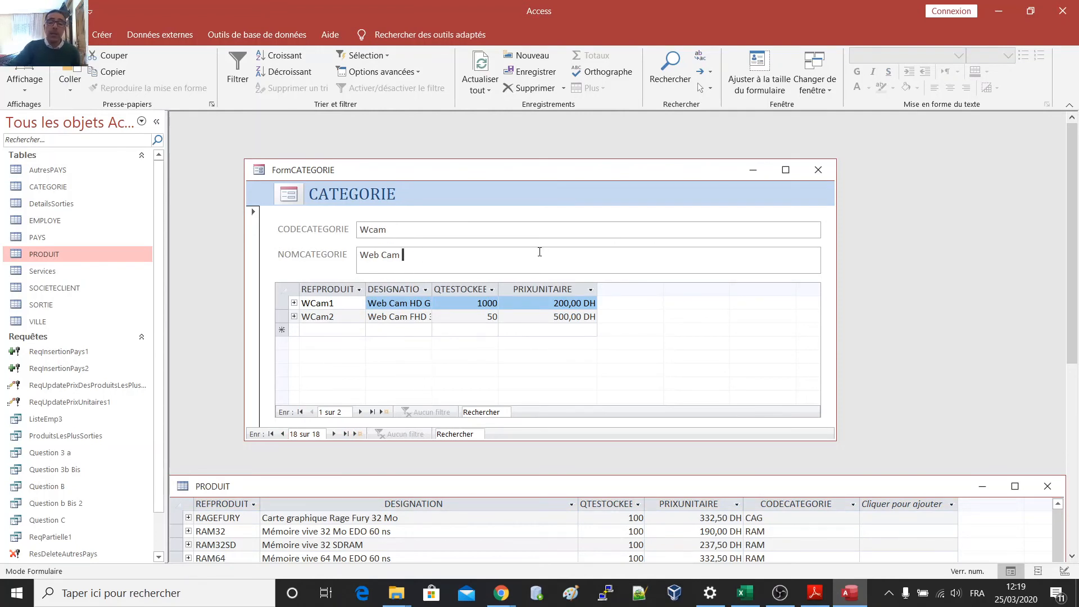
pyautogui.press('Delete')
pyautogui.press('BackSpace')
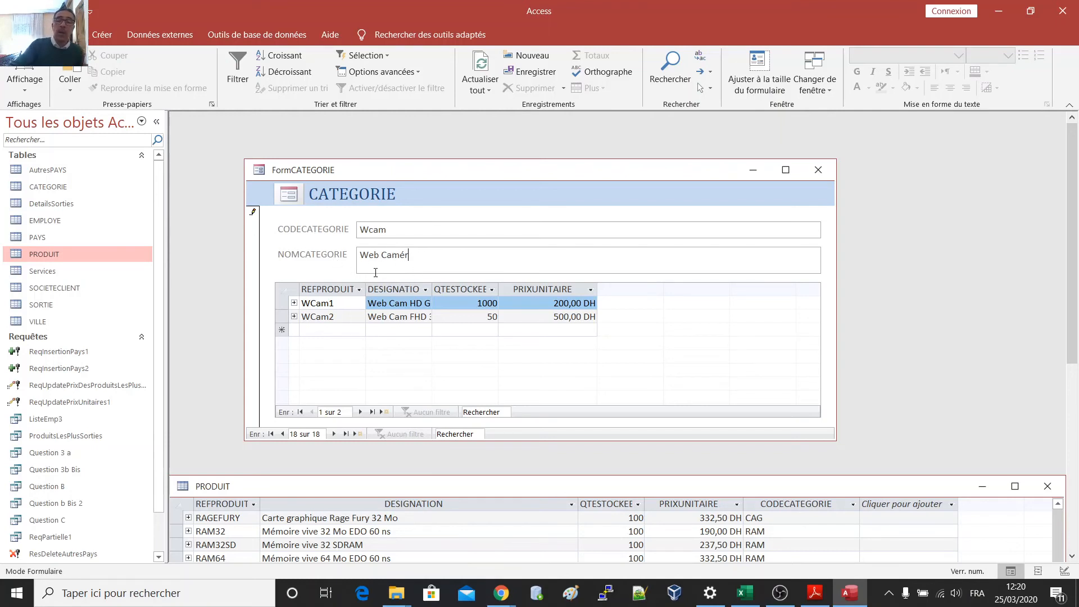
pyautogui.click(253, 243)
# Open the CATEGORIE table, select the Wcam row and its name to check the change, and close the table.
pyautogui.doubleClick(39, 189)
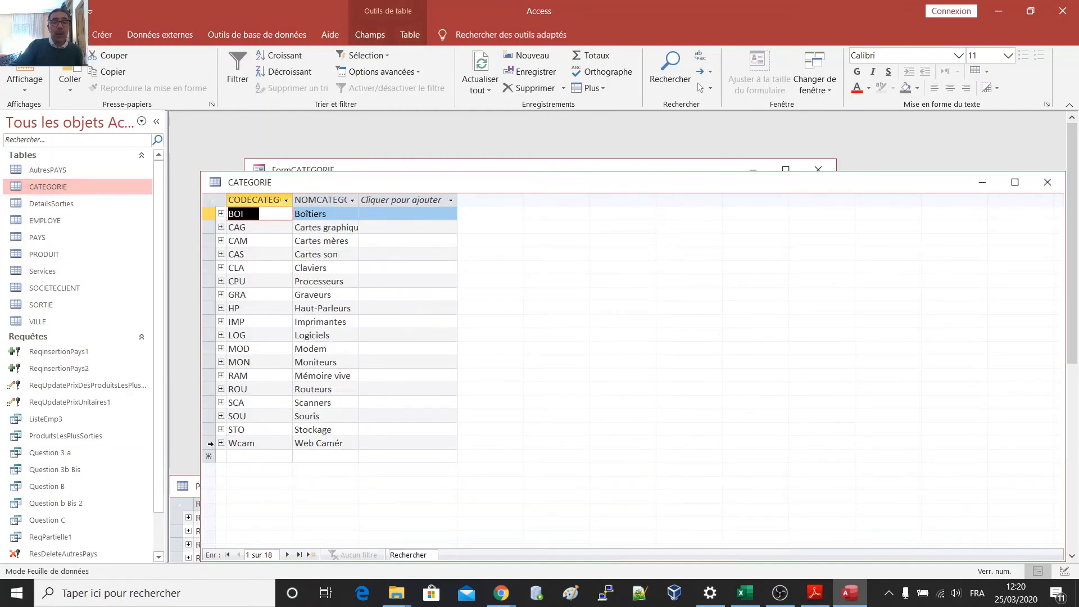
pyautogui.click(211, 444)
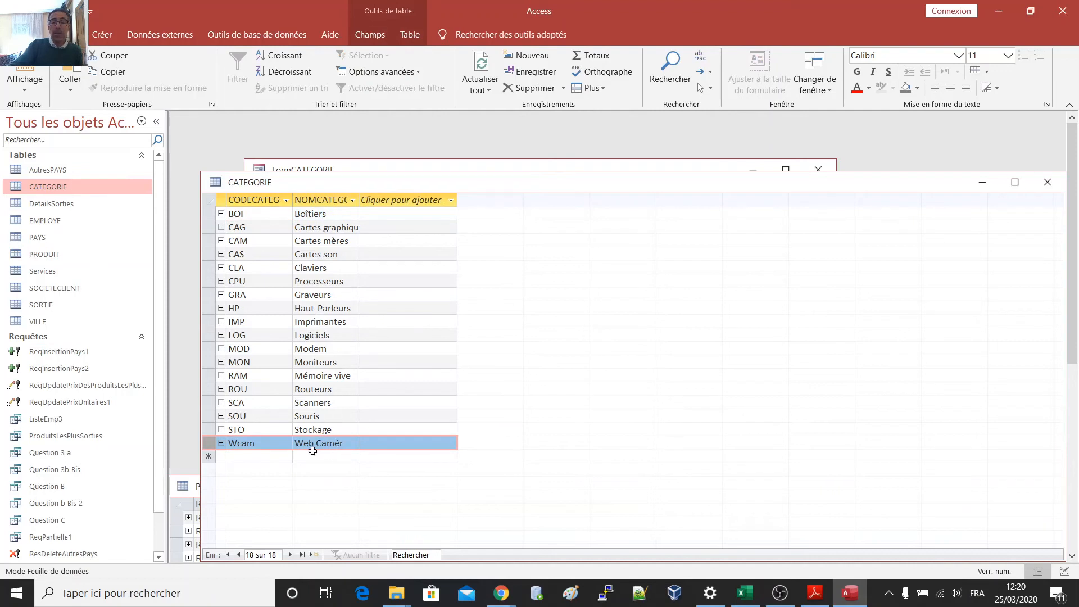
pyautogui.click(347, 446)
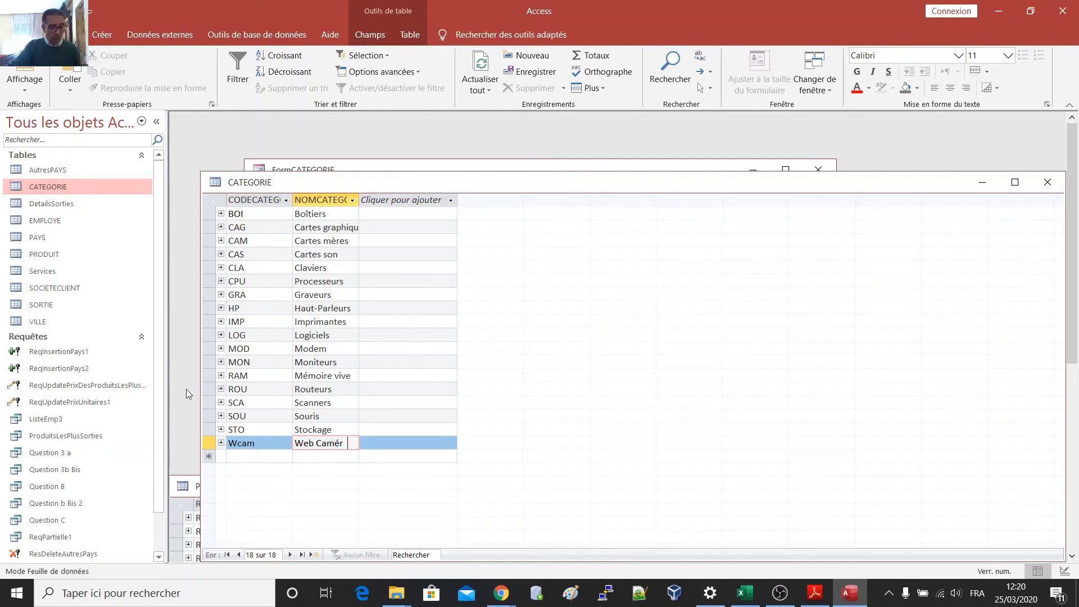
pyautogui.hotkey('alt', 'Tab')
pyautogui.hotkey('alt', 'Tab')
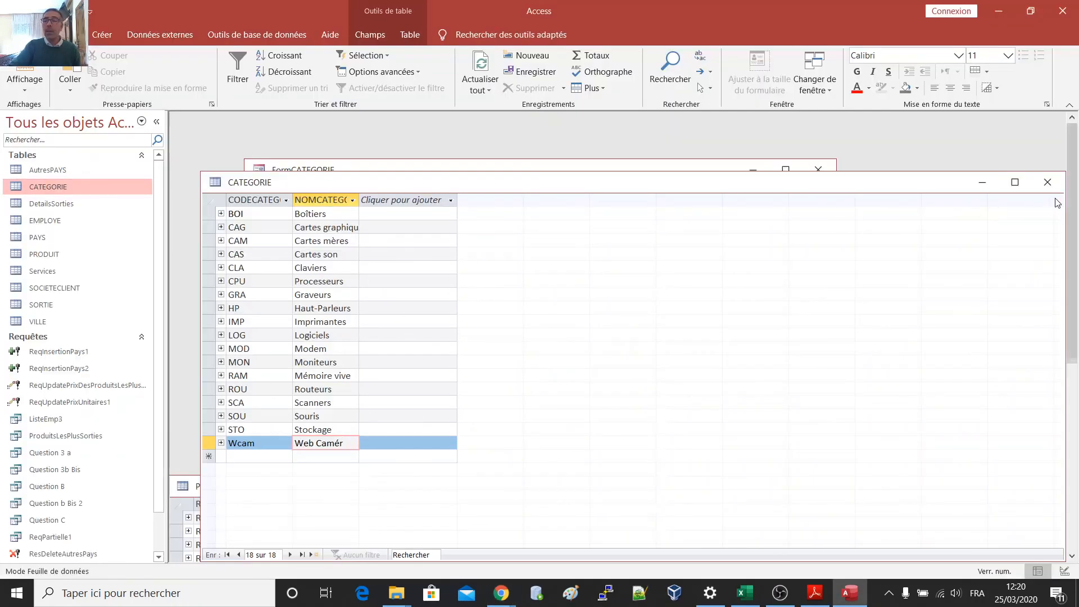
pyautogui.click(1047, 182)
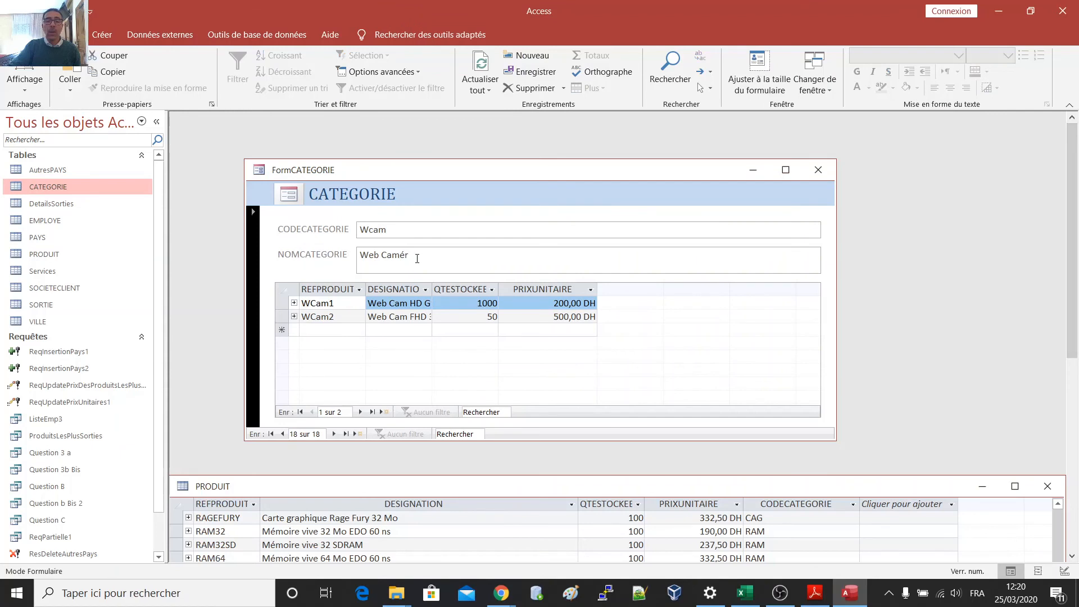
# Correct the Wcam category's name to Web Caméra in the form and save the record.
pyautogui.click(417, 258)
pyautogui.press('BackSpace')
pyautogui.press('BackSpace')
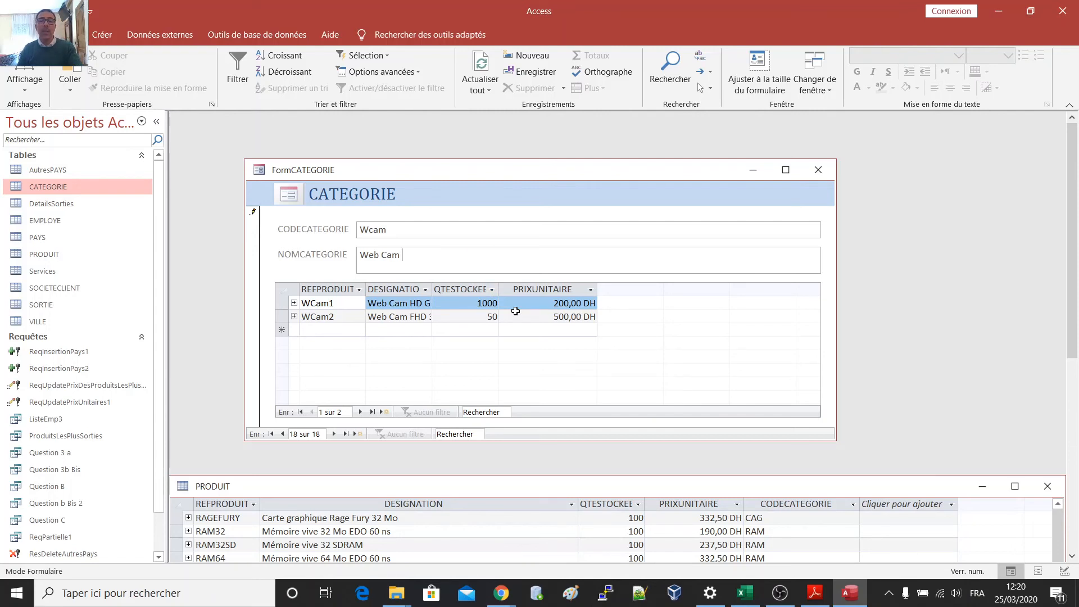
pyautogui.press('BackSpace')
pyautogui.write('éra')
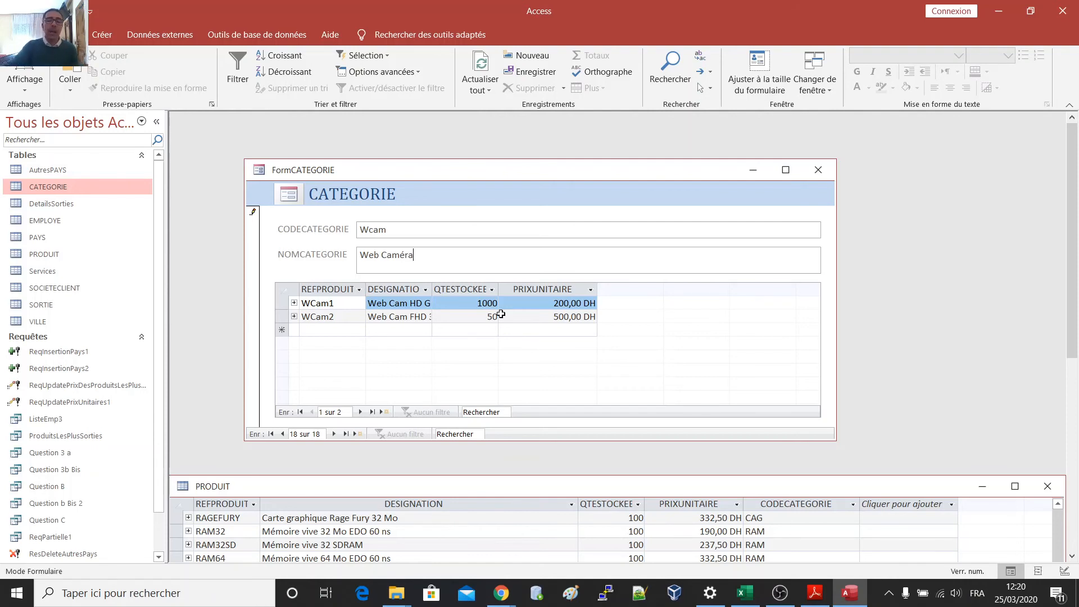
pyautogui.click(257, 281)
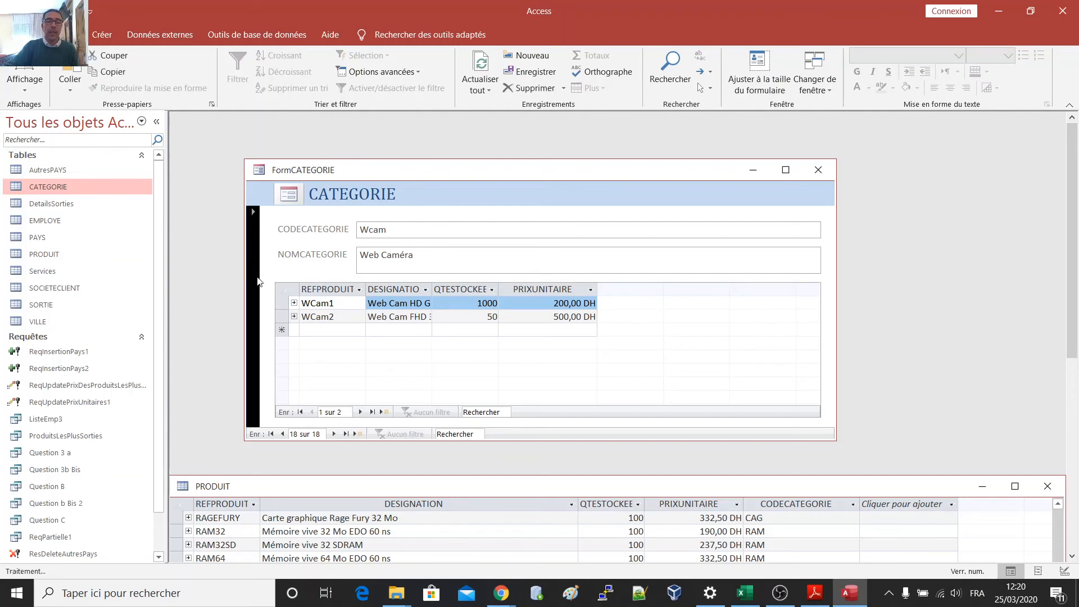
# Maximize the PRODUIT table and try to close it with its layout changes saved, cancelling the save under another name.
pyautogui.doubleClick(343, 487)
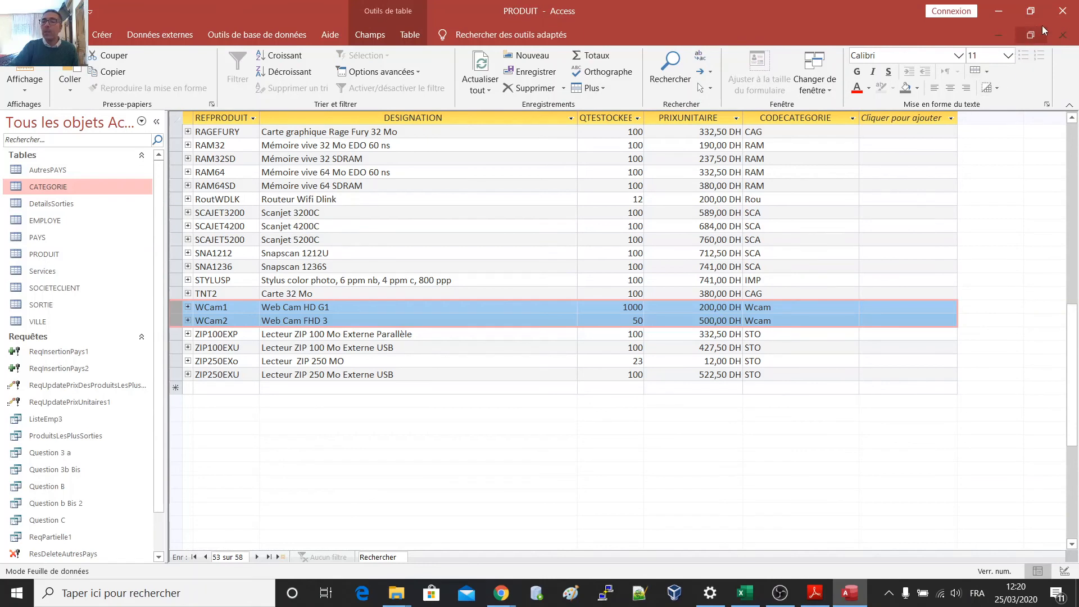
pyautogui.click(1062, 35)
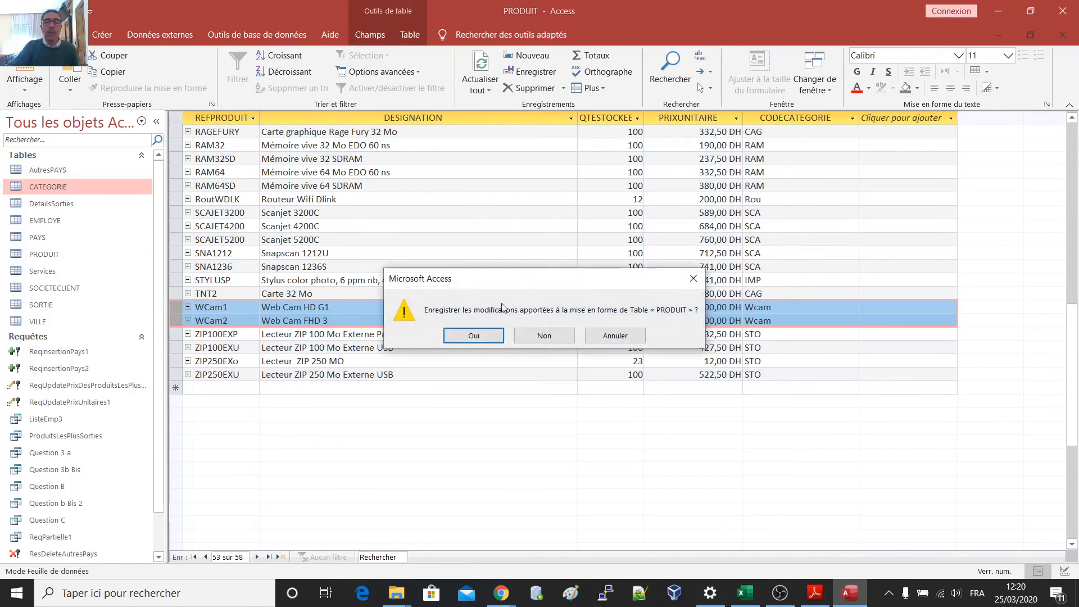
pyautogui.click(479, 336)
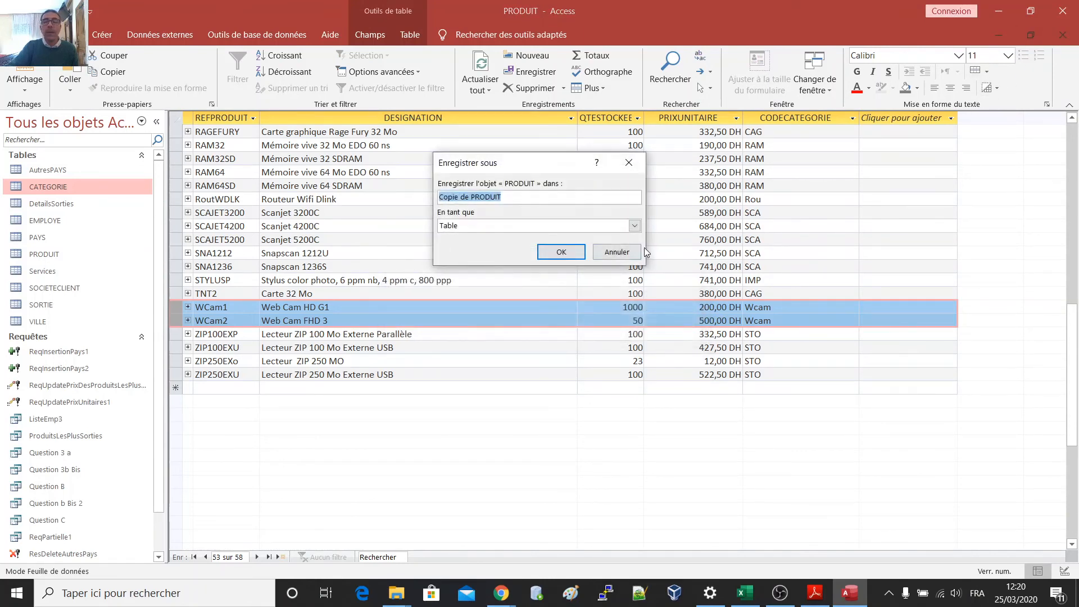
pyautogui.click(618, 254)
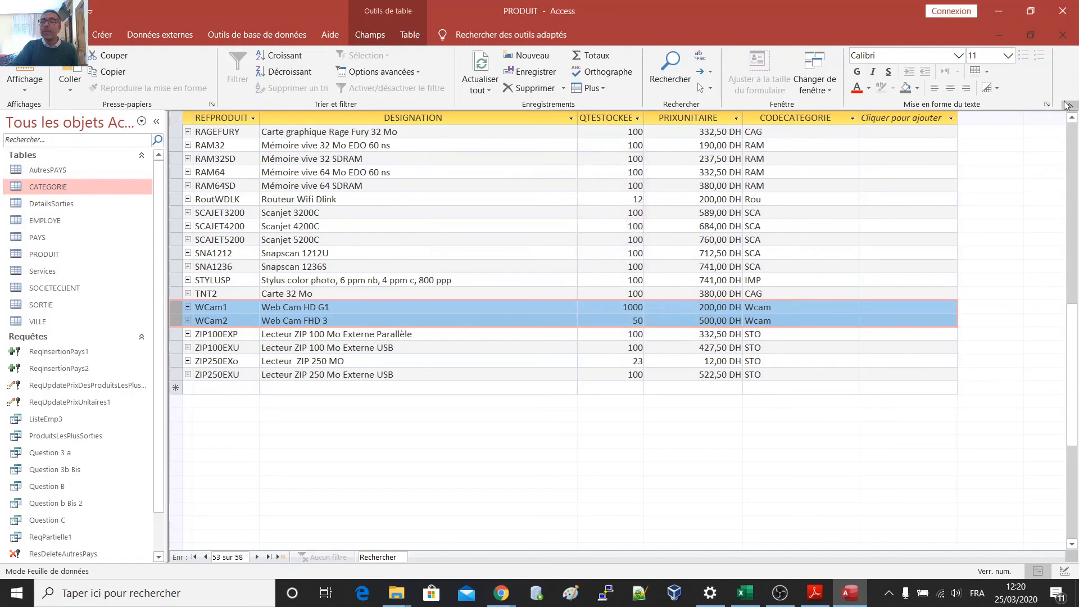
pyautogui.click(429, 253)
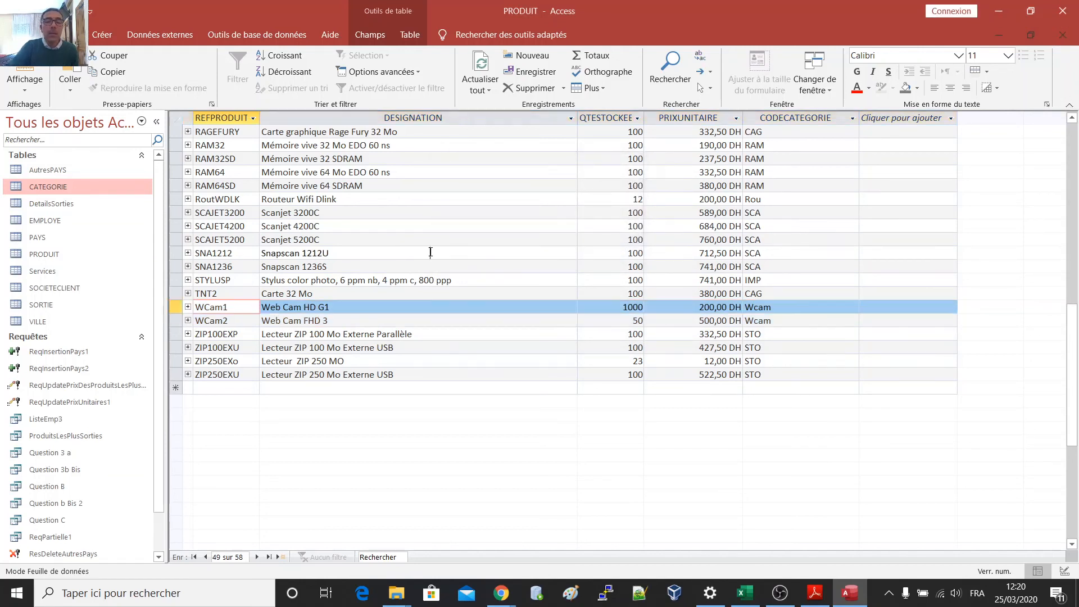
# Open CATEGORIE to check the Wcam row, close it, and close PRODUIT without saving its layout changes.
pyautogui.doubleClick(40, 186)
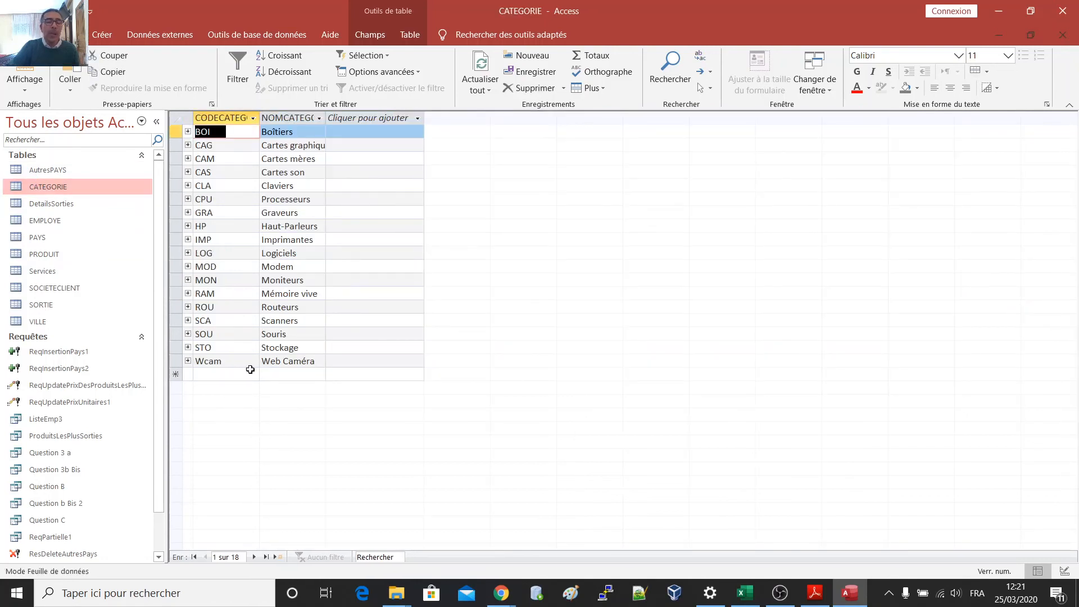
pyautogui.click(177, 361)
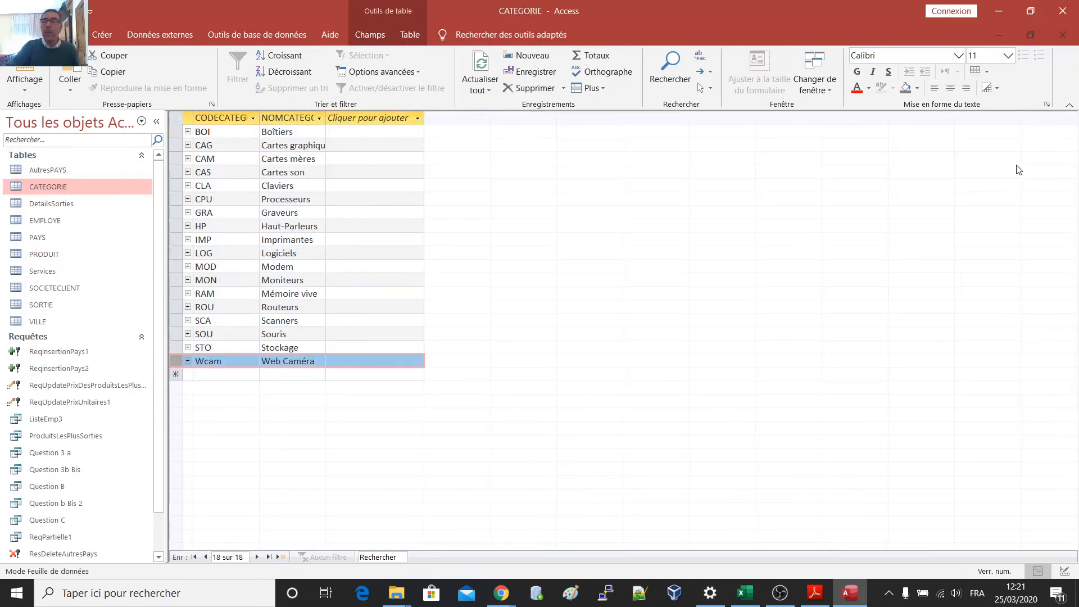
pyautogui.click(1067, 36)
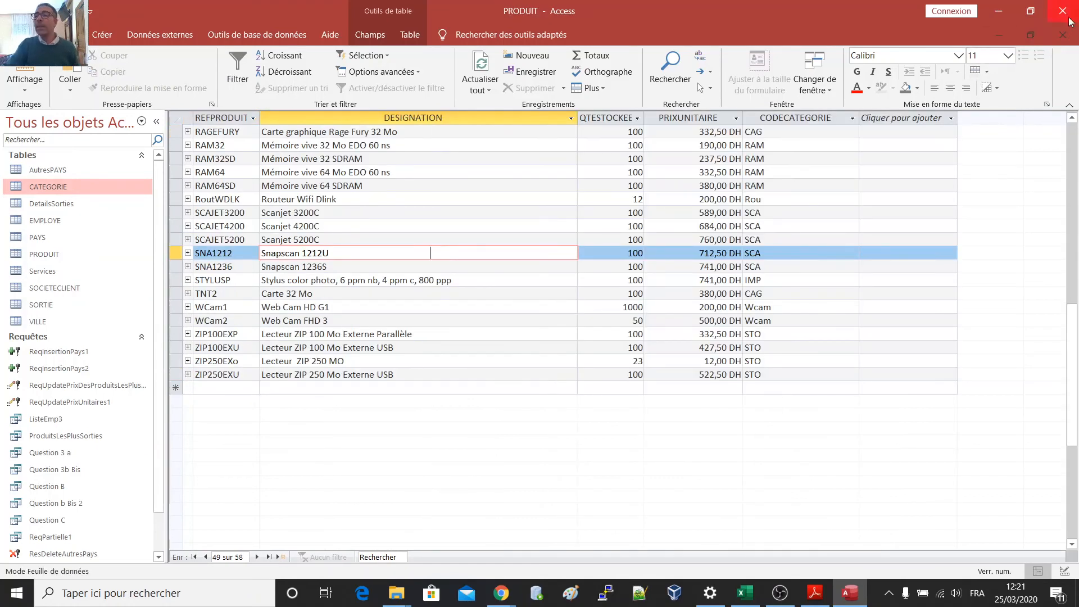
pyautogui.click(1061, 35)
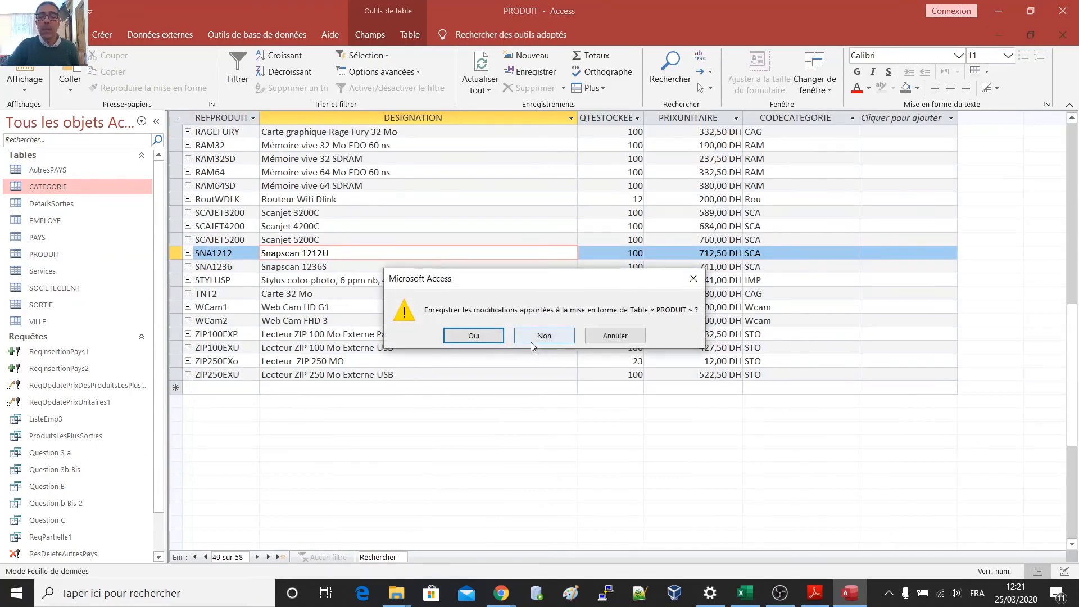
pyautogui.click(543, 336)
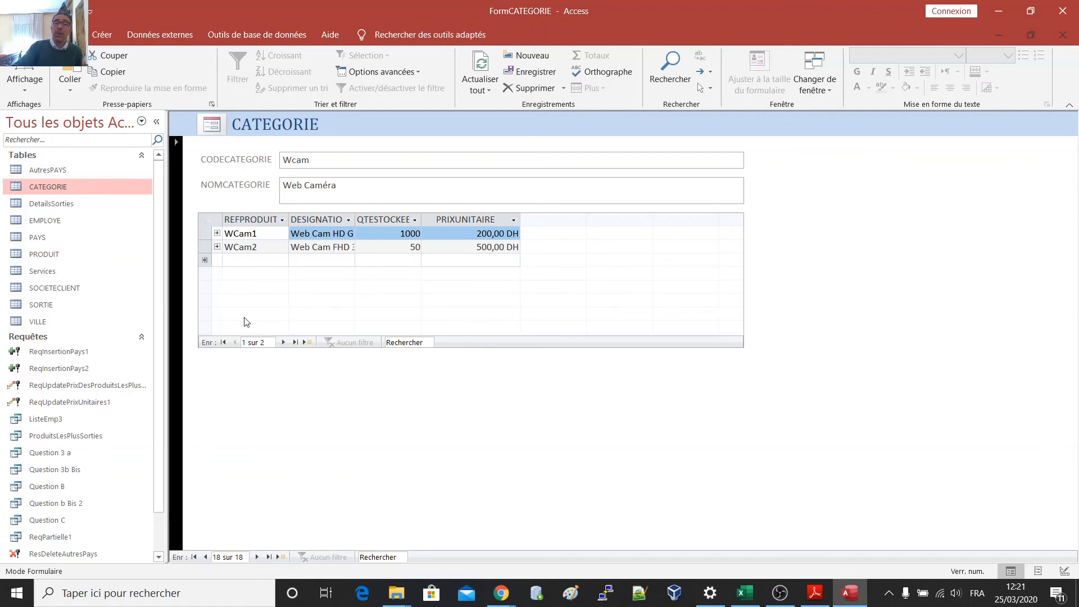
# Delete the WCam2 product from the Wcam category's product list in the form and confirm the deletion.
pyautogui.click(204, 246)
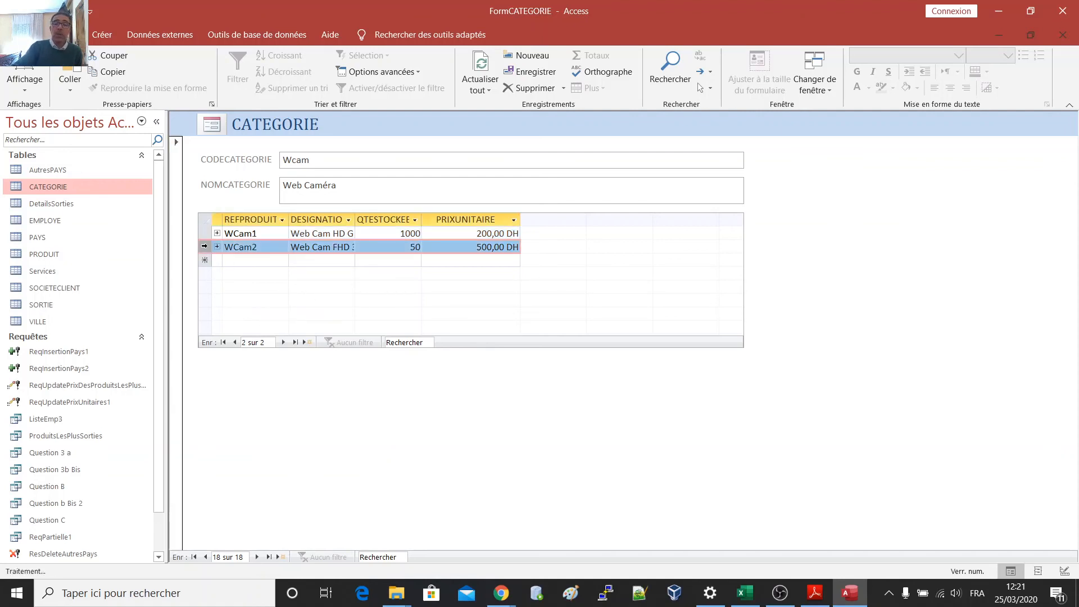
pyautogui.click(238, 246)
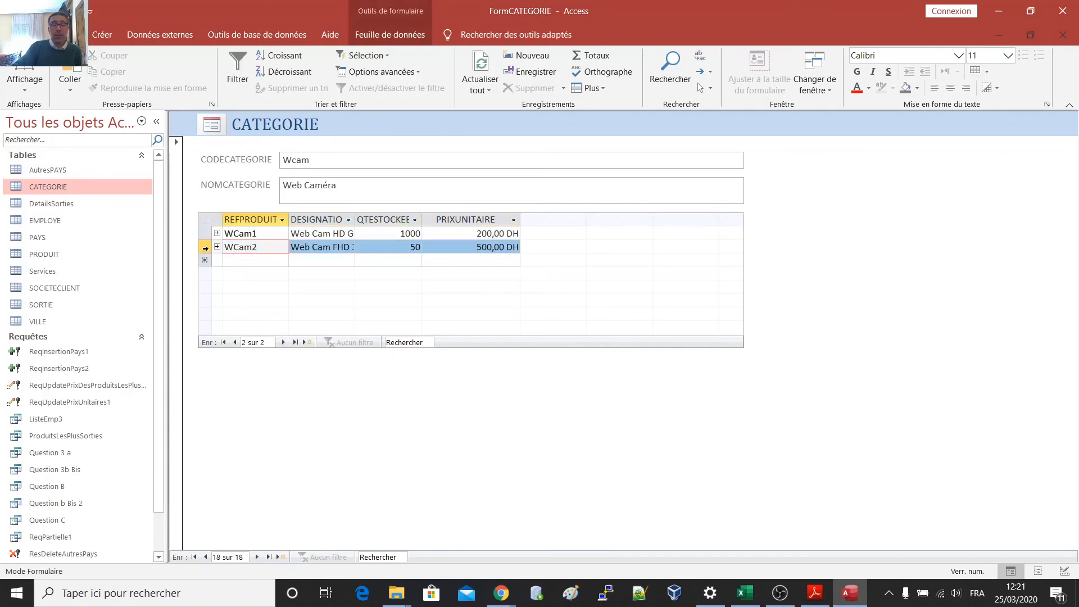
pyautogui.click(205, 246)
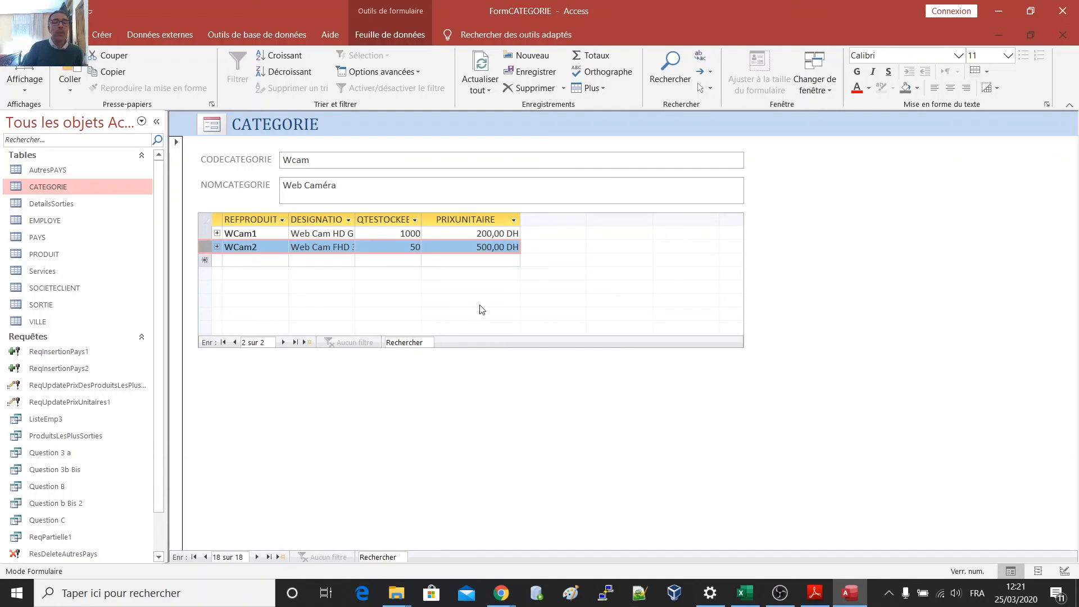
pyautogui.press('Delete')
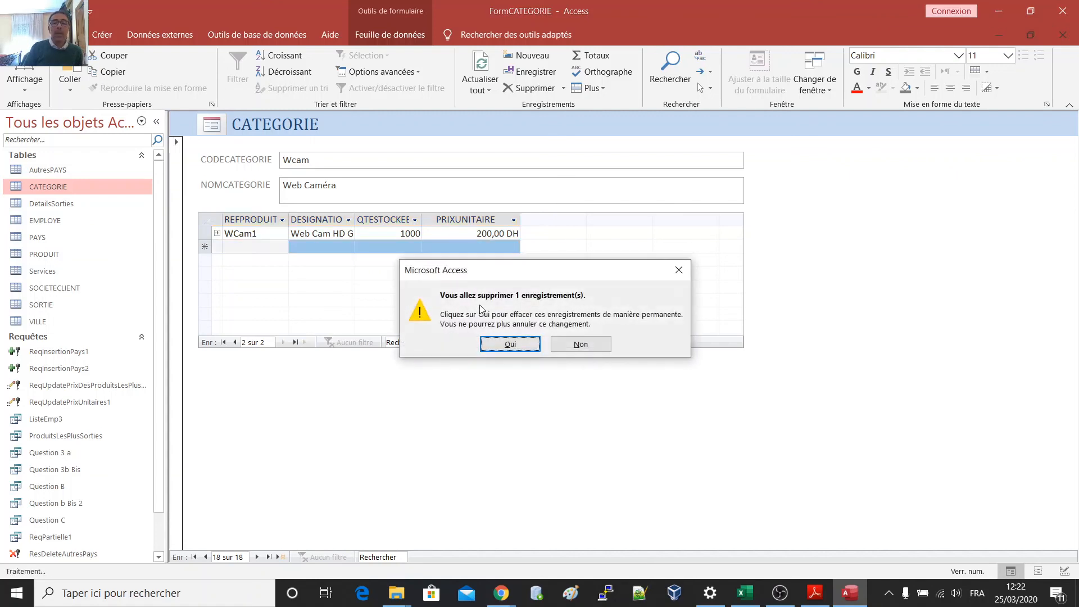
pyautogui.click(521, 345)
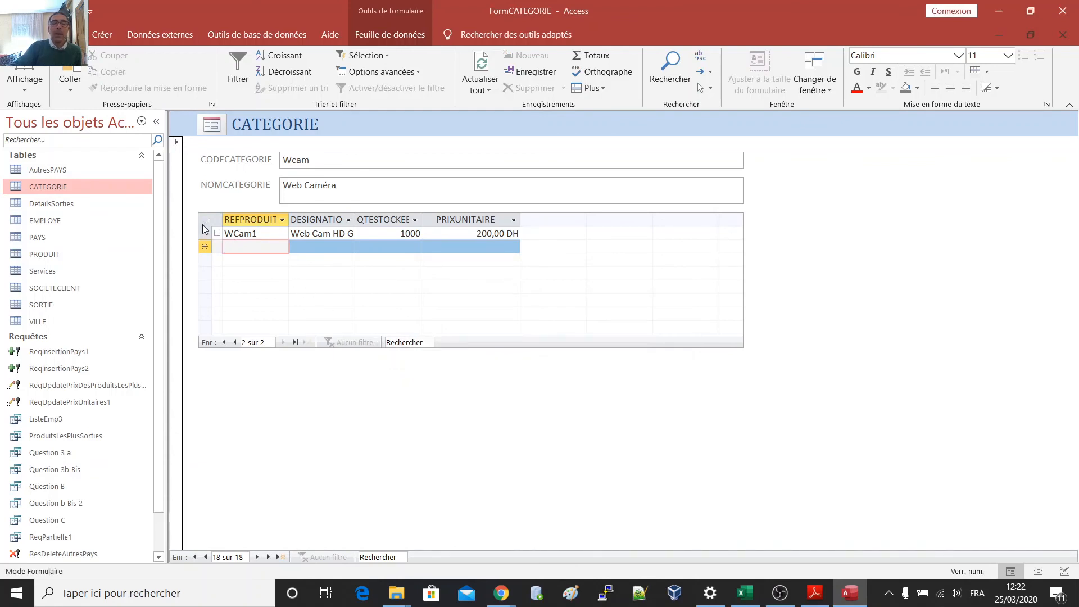
# Open the database's relationships diagram without adding tables and move the CATEGORIE table slightly upward.
pyautogui.click(180, 171)
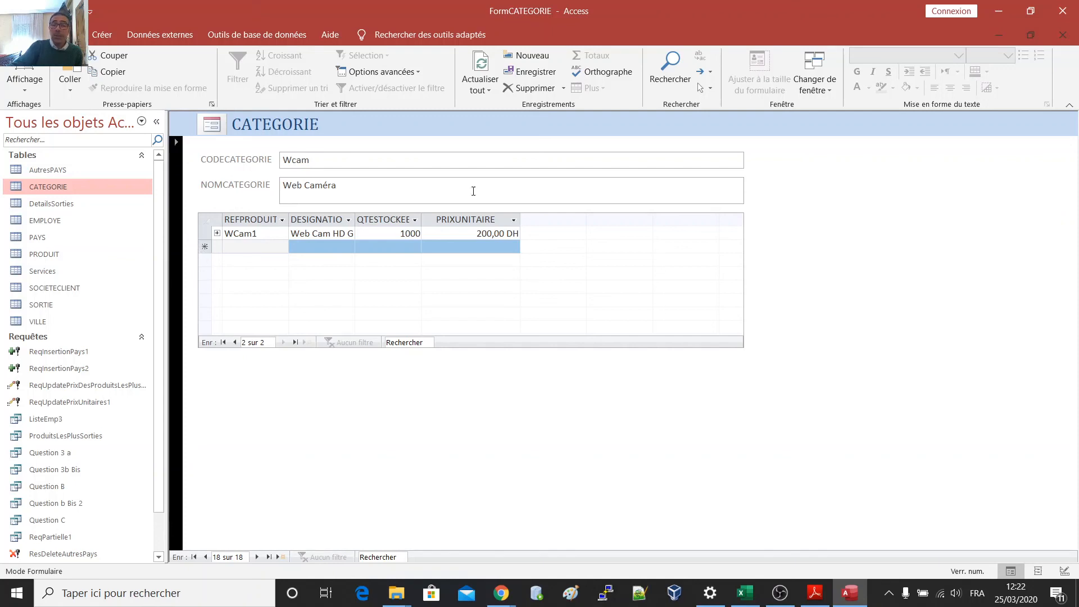
pyautogui.click(630, 119)
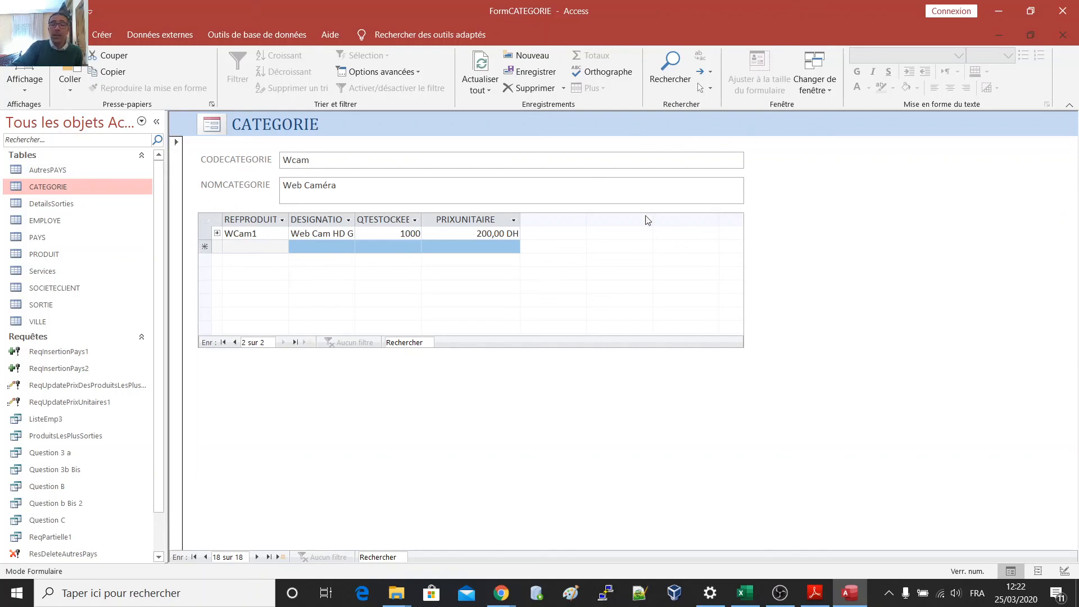
pyautogui.click(658, 127)
pyautogui.click(240, 37)
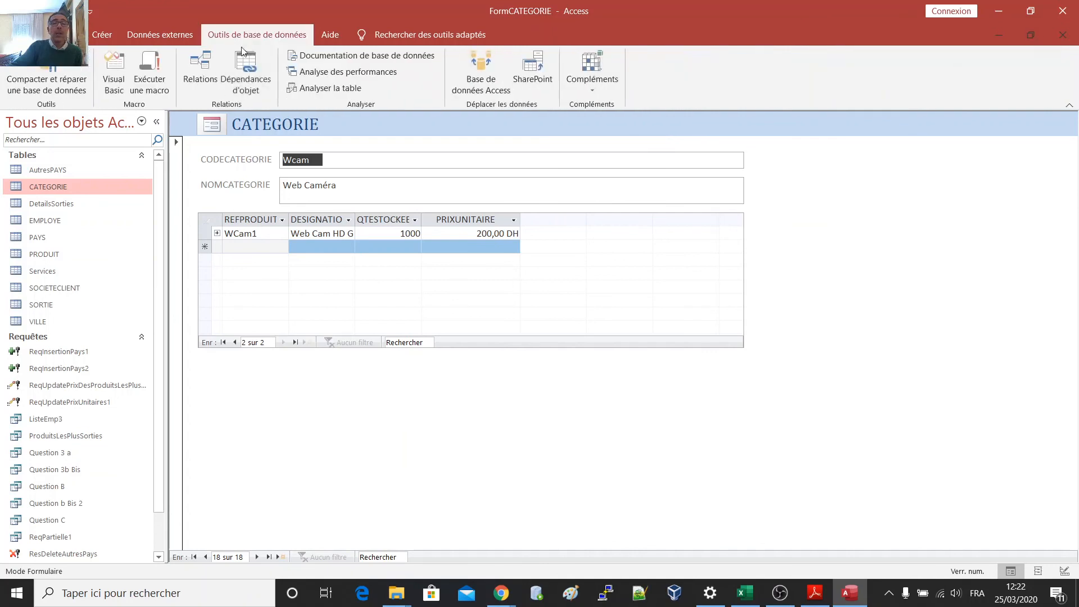
pyautogui.click(203, 73)
pyautogui.click(194, 73)
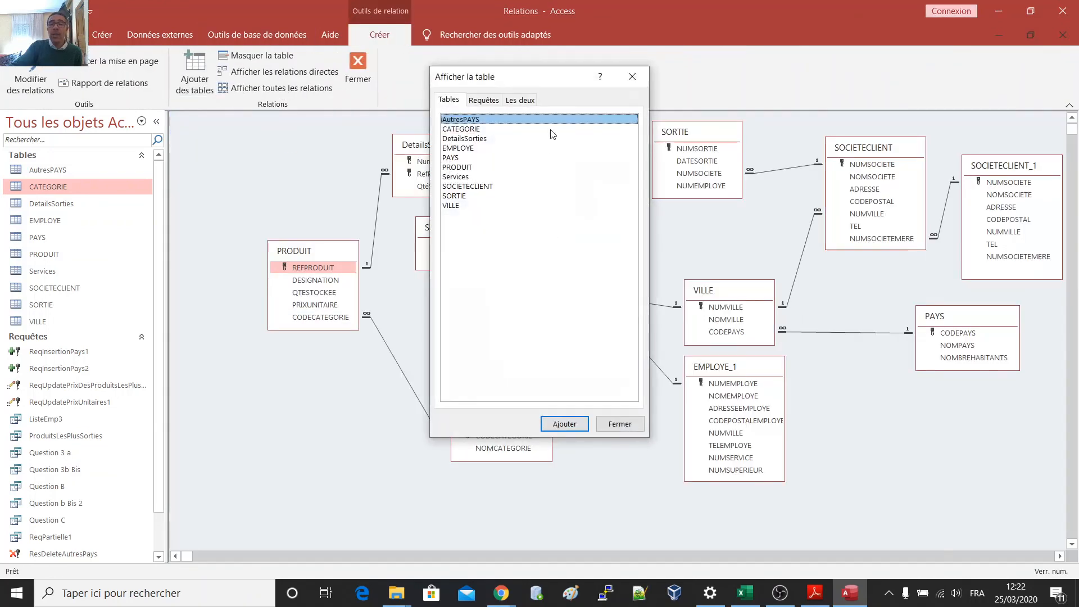
pyautogui.click(631, 77)
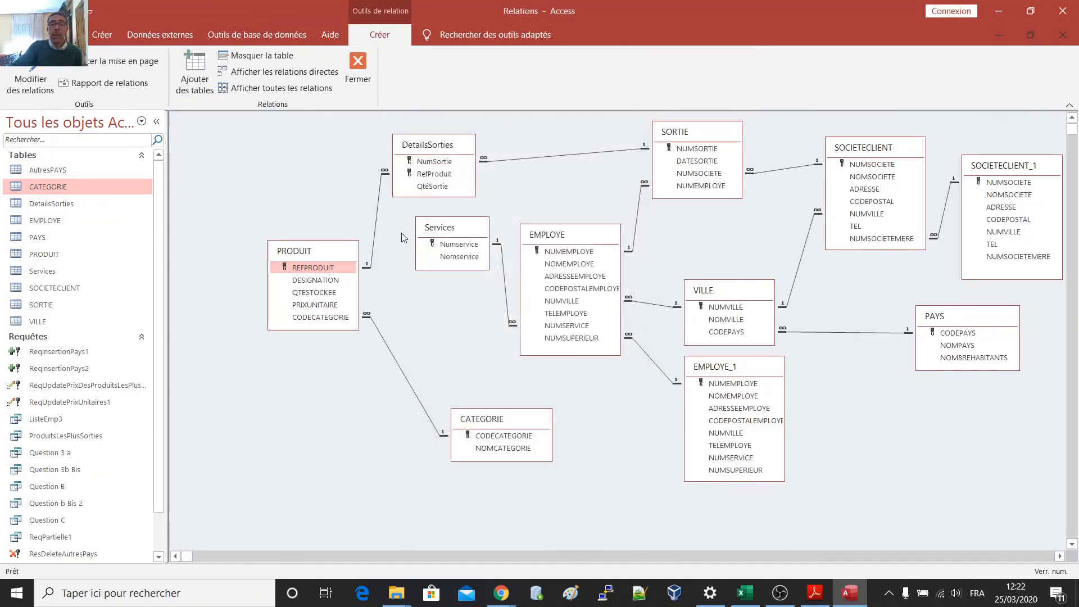
pyautogui.click(483, 418)
pyautogui.moveTo(483, 418); pyautogui.dragTo(492, 403)
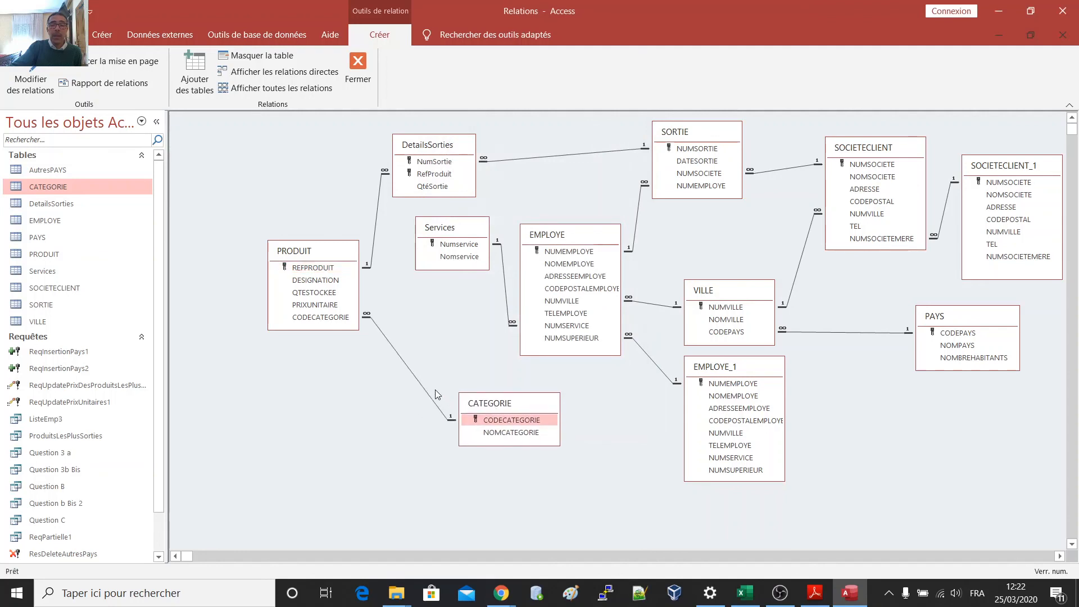
# Examine the referential integrity and cascade options of the CATEGORIE–PRODUIT and PRODUIT–DetailsSorties relationships.
pyautogui.doubleClick(400, 356)
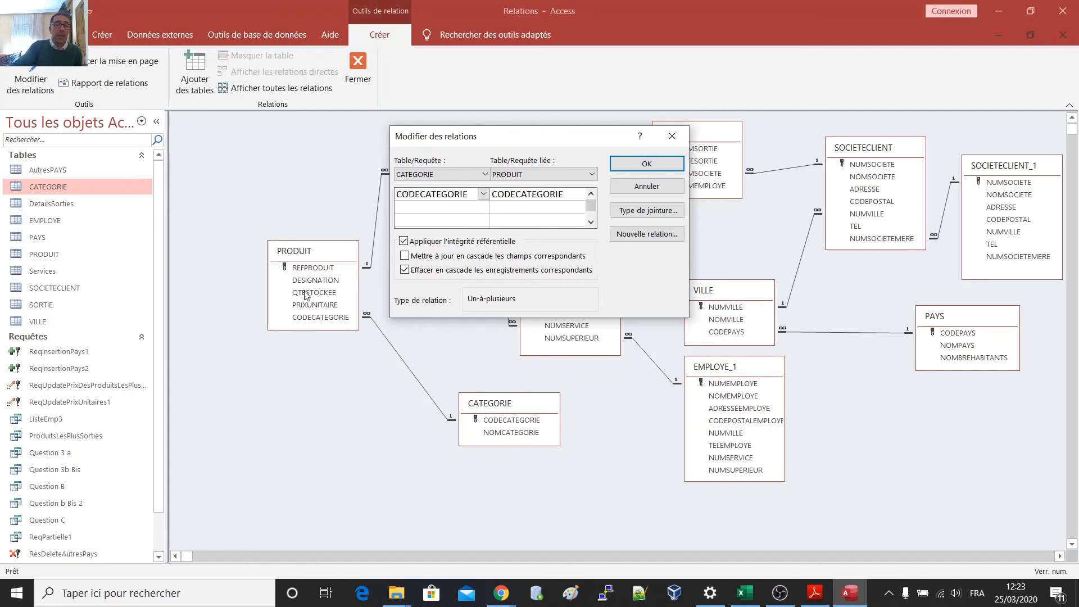
pyautogui.moveTo(603, 138); pyautogui.dragTo(663, 298)
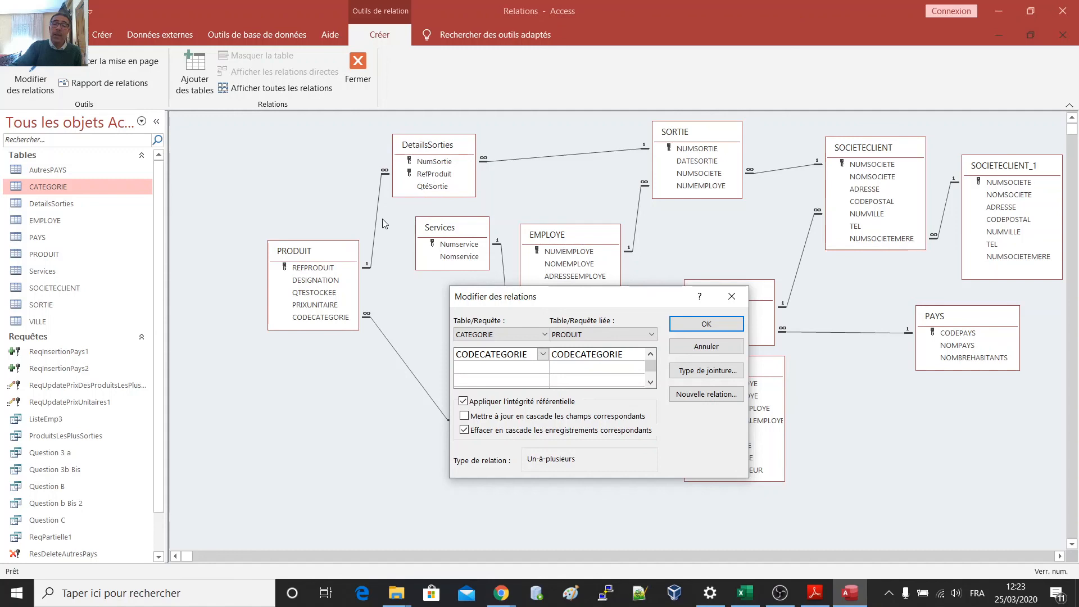
pyautogui.click(720, 296)
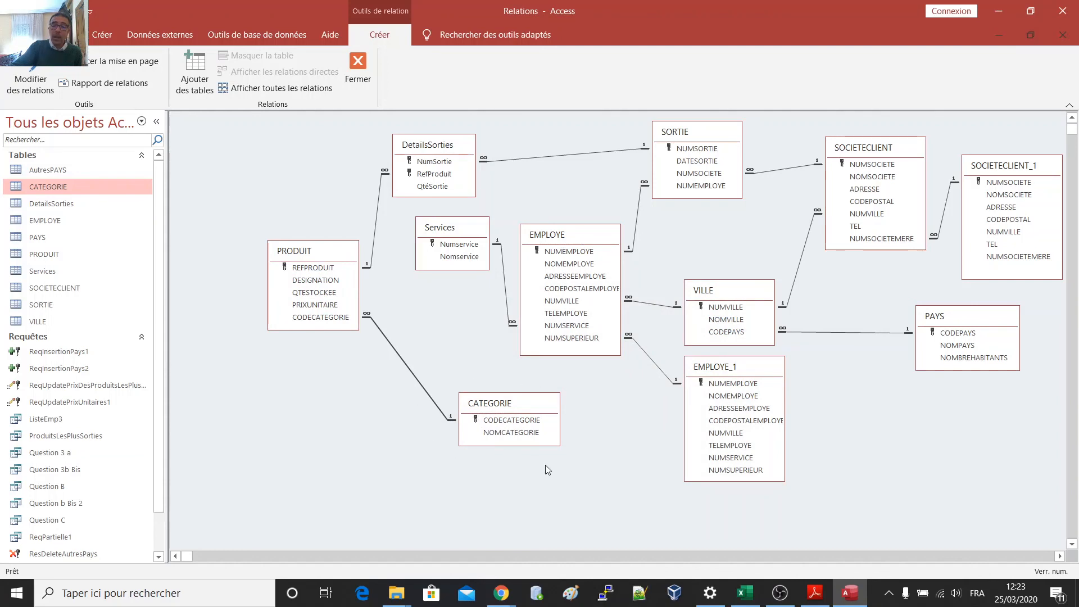
pyautogui.doubleClick(376, 212)
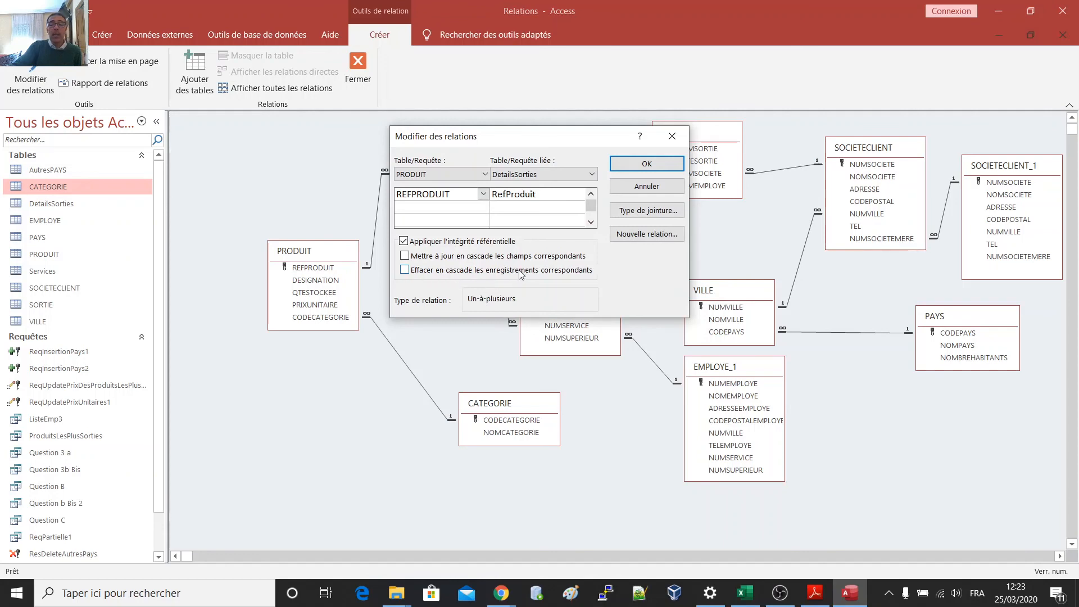
pyautogui.click(671, 136)
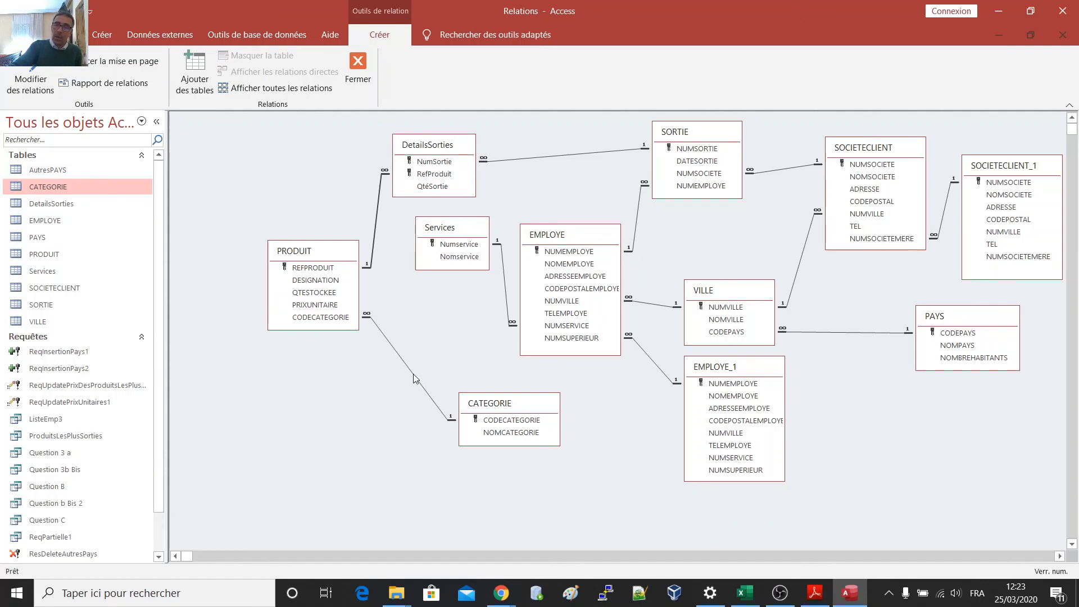
# Try to enable cascade deletion of related records for the PRODUIT–DetailsSorties relationship, and close its settings.
pyautogui.doubleClick(376, 217)
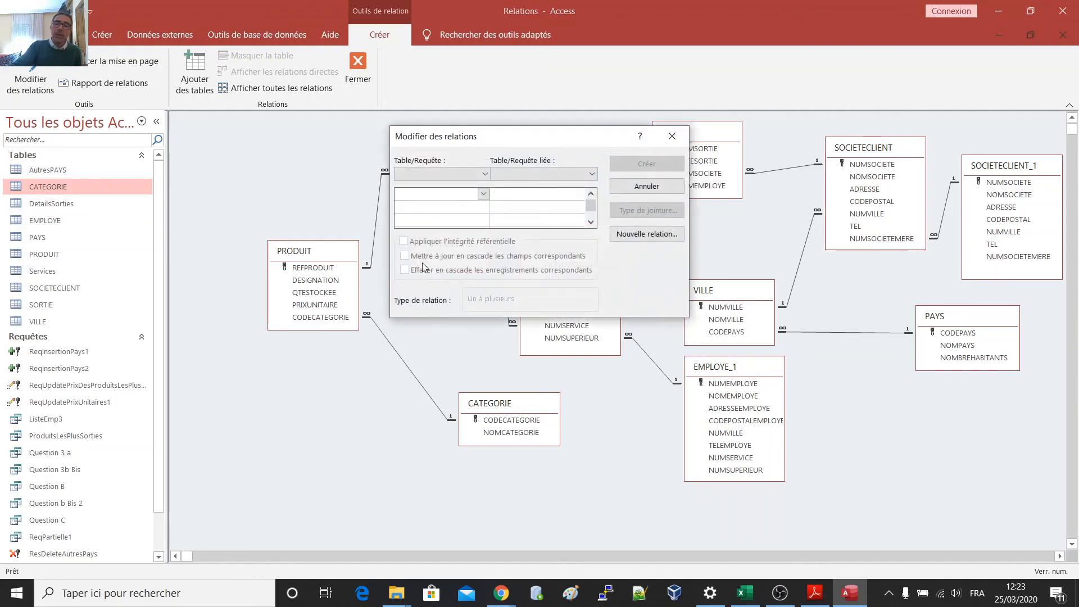
pyautogui.click(671, 136)
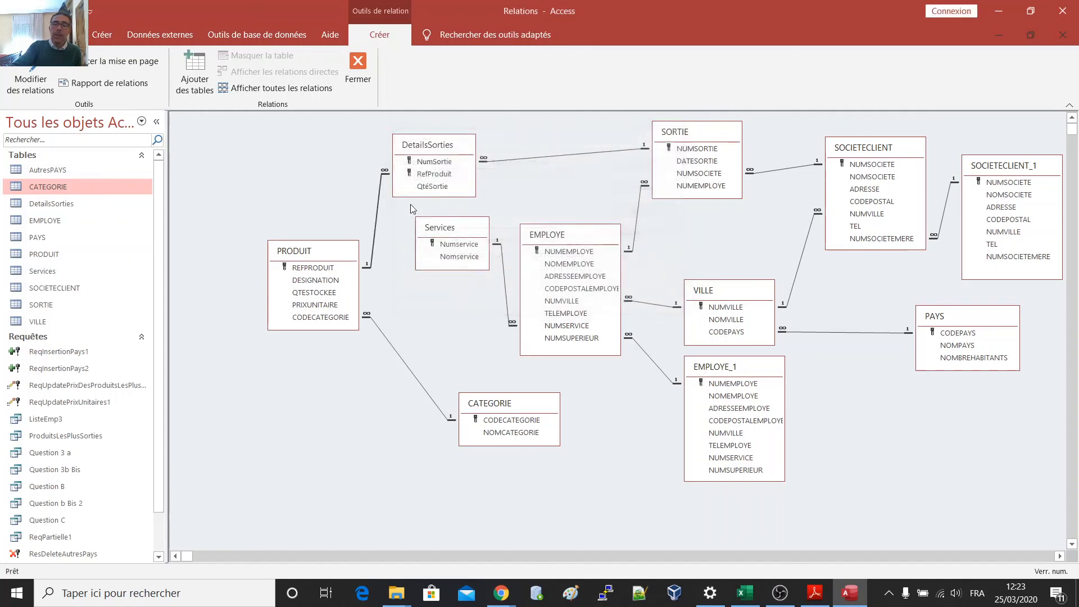
pyautogui.doubleClick(378, 218)
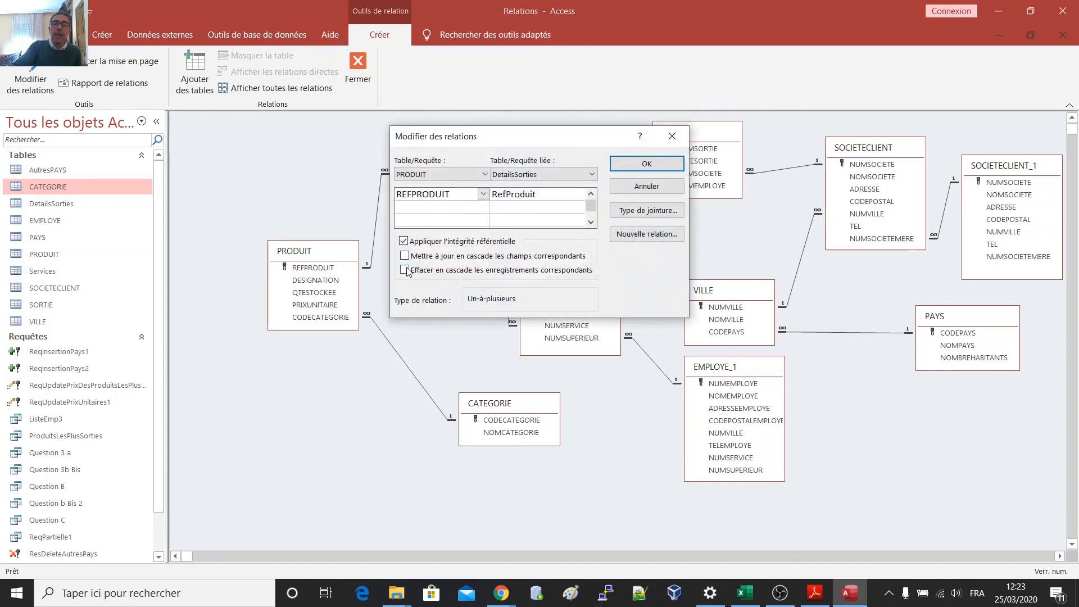
pyautogui.click(641, 166)
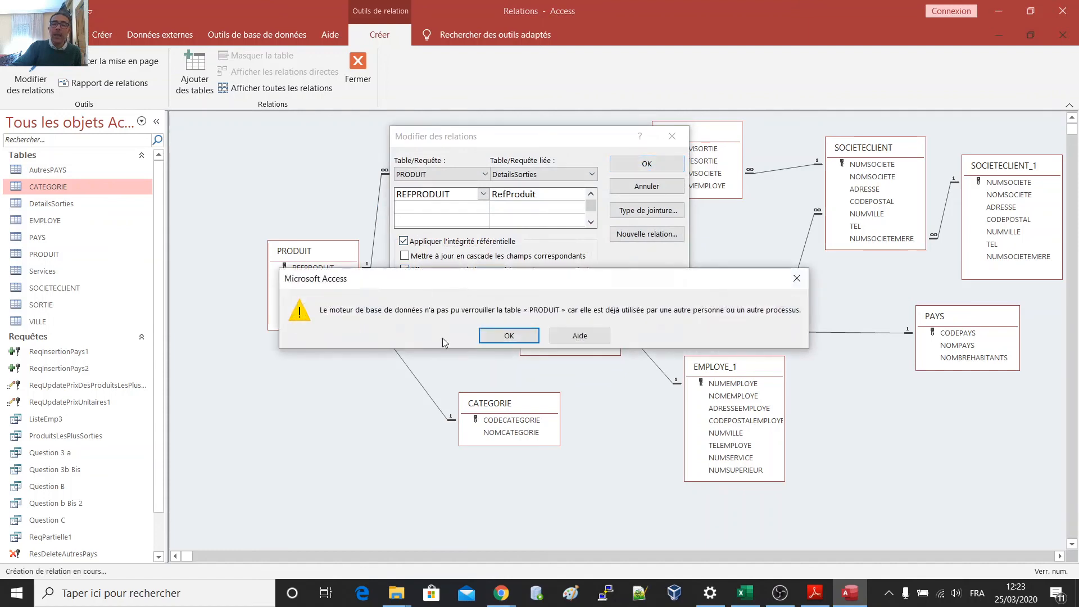
pyautogui.click(509, 335)
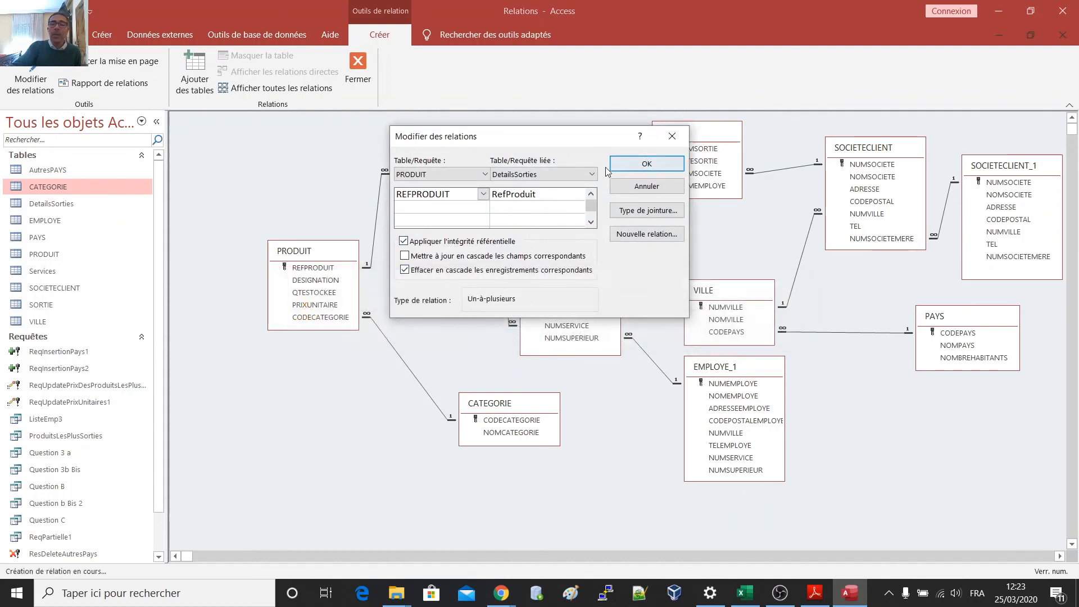
pyautogui.click(671, 136)
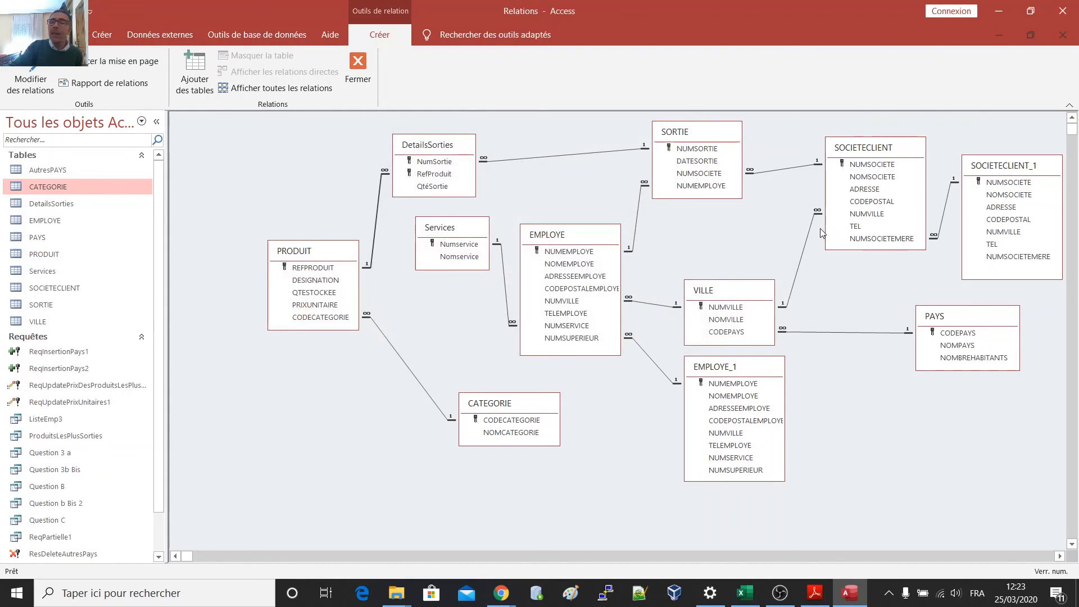